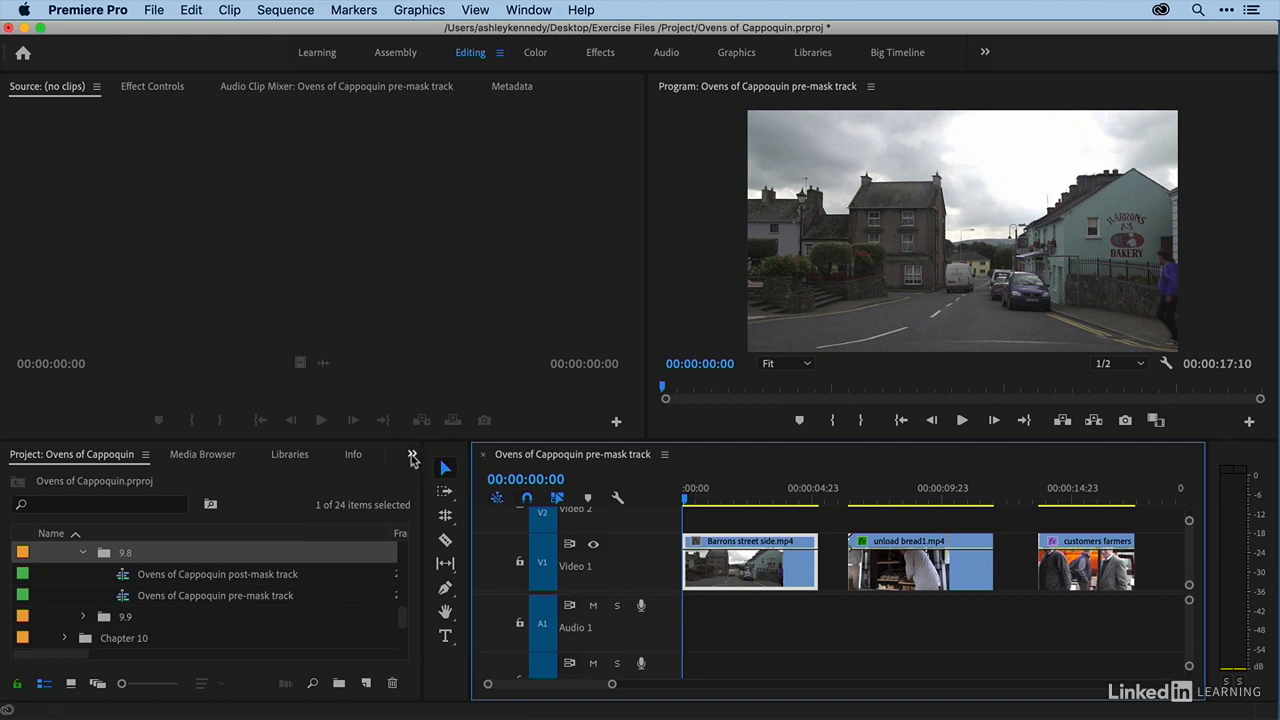
# Find the Gaussian Blur video effect by searching "blur", apply it to the Barrons street side.mp4 clip and show the clip's effect settings
pyautogui.click(412, 454)
pyautogui.click(437, 556)
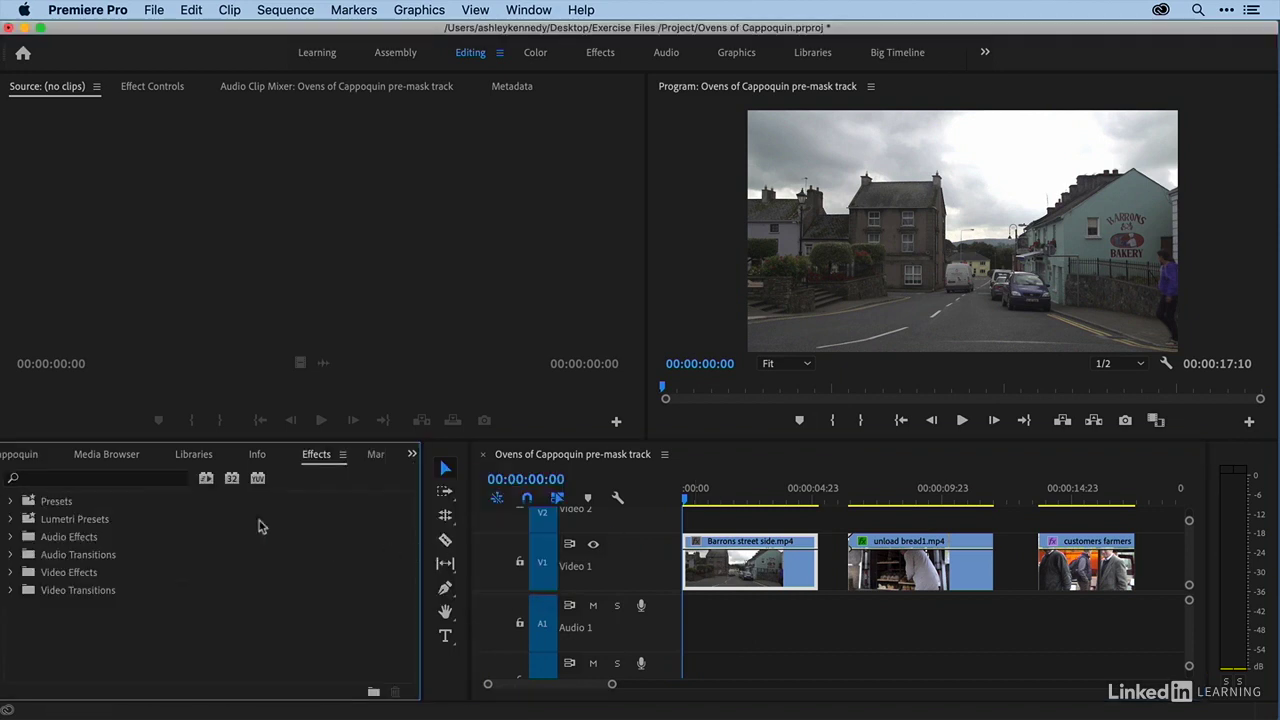
pyautogui.click(110, 479)
pyautogui.write('blur')
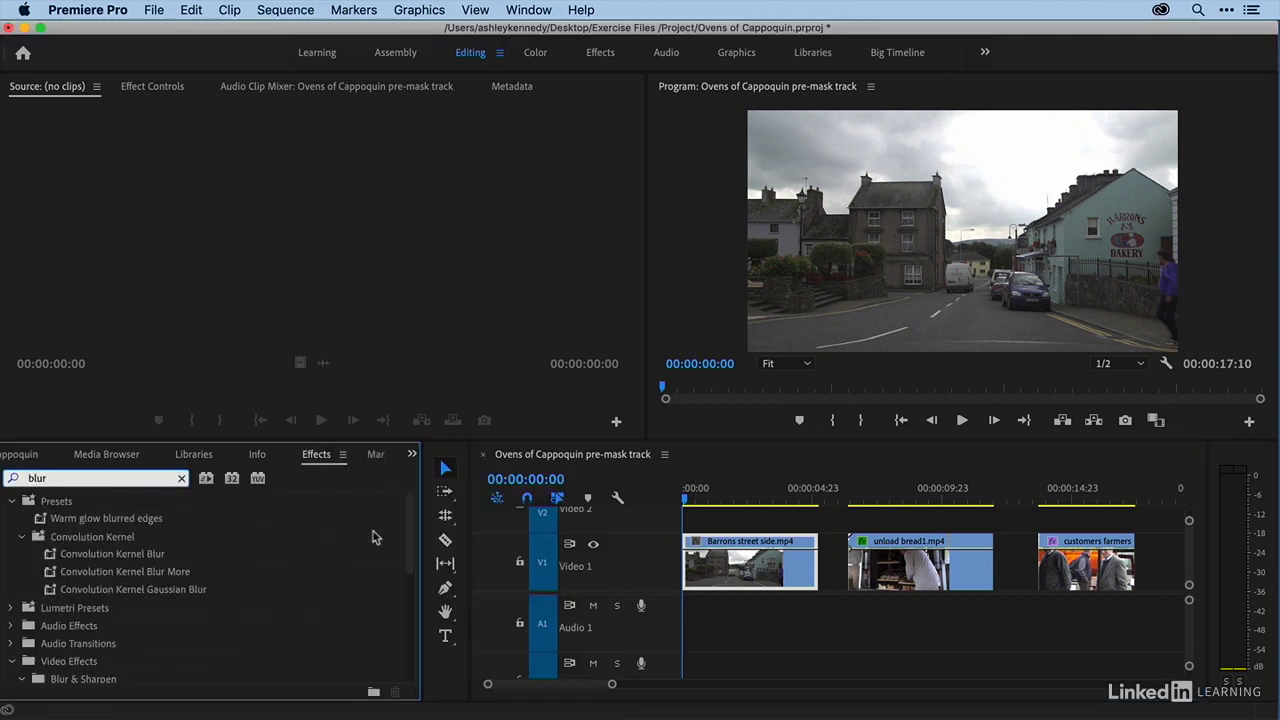
pyautogui.moveTo(409, 553); pyautogui.dragTo(420, 643)
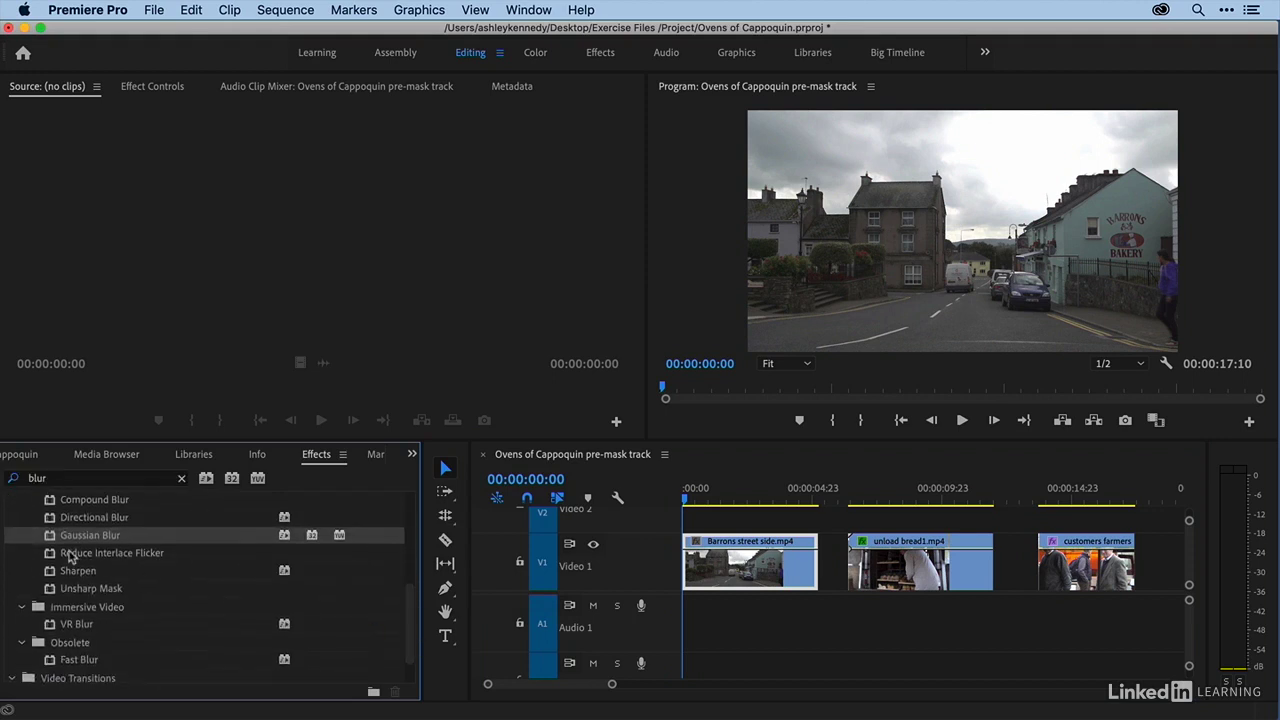
pyautogui.moveTo(76, 540); pyautogui.dragTo(781, 568)
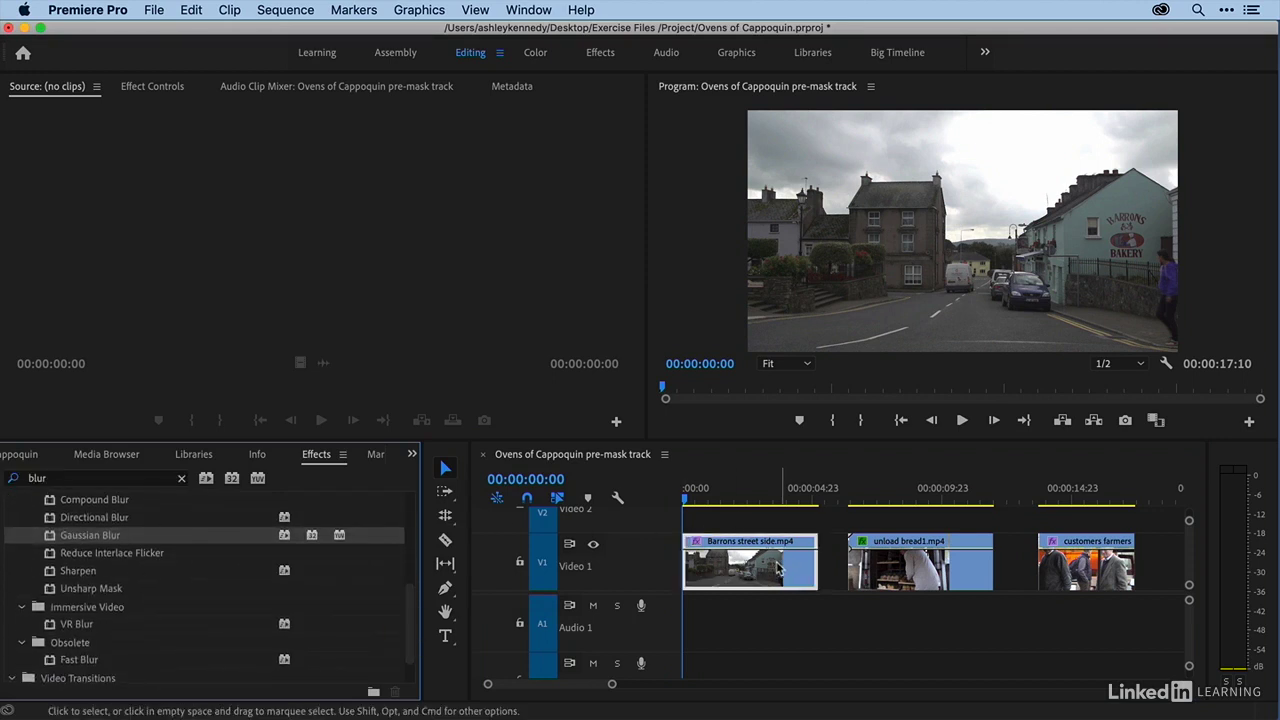
pyautogui.click(146, 88)
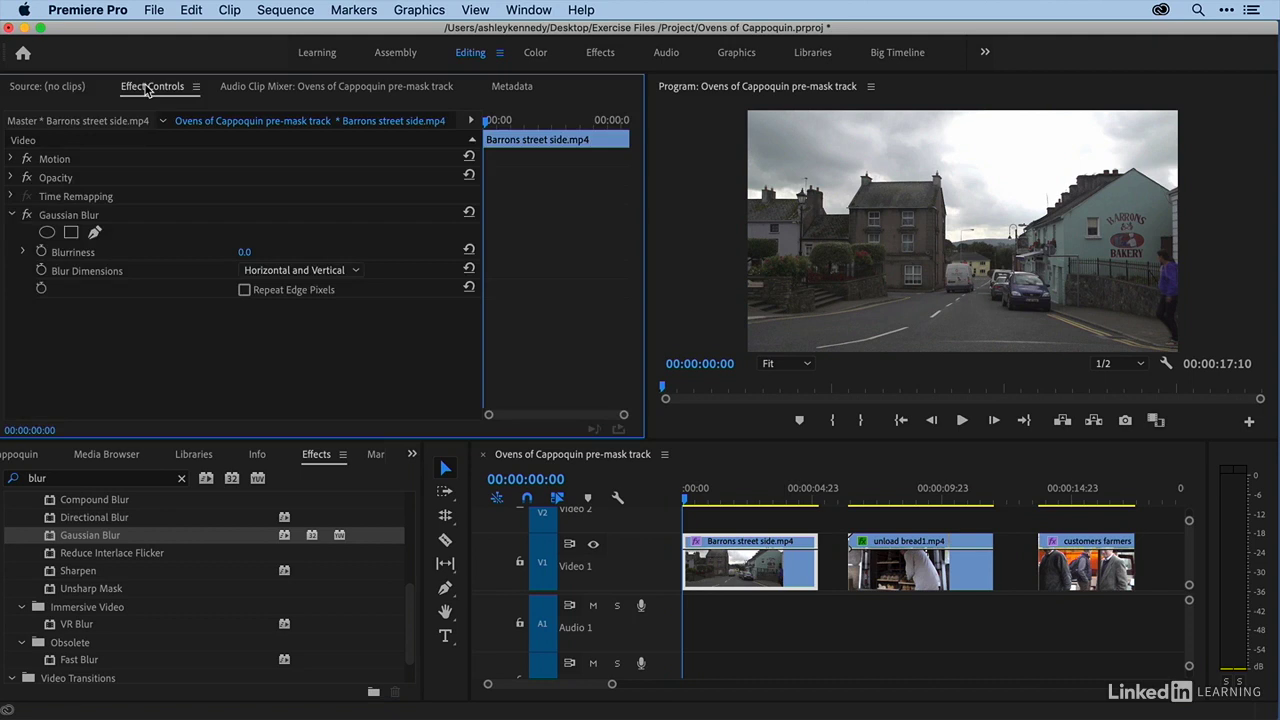
# Draw a closed freeform pen mask with rounded corners for the Gaussian Blur, just inside the edges of the video frame
pyautogui.click(94, 233)
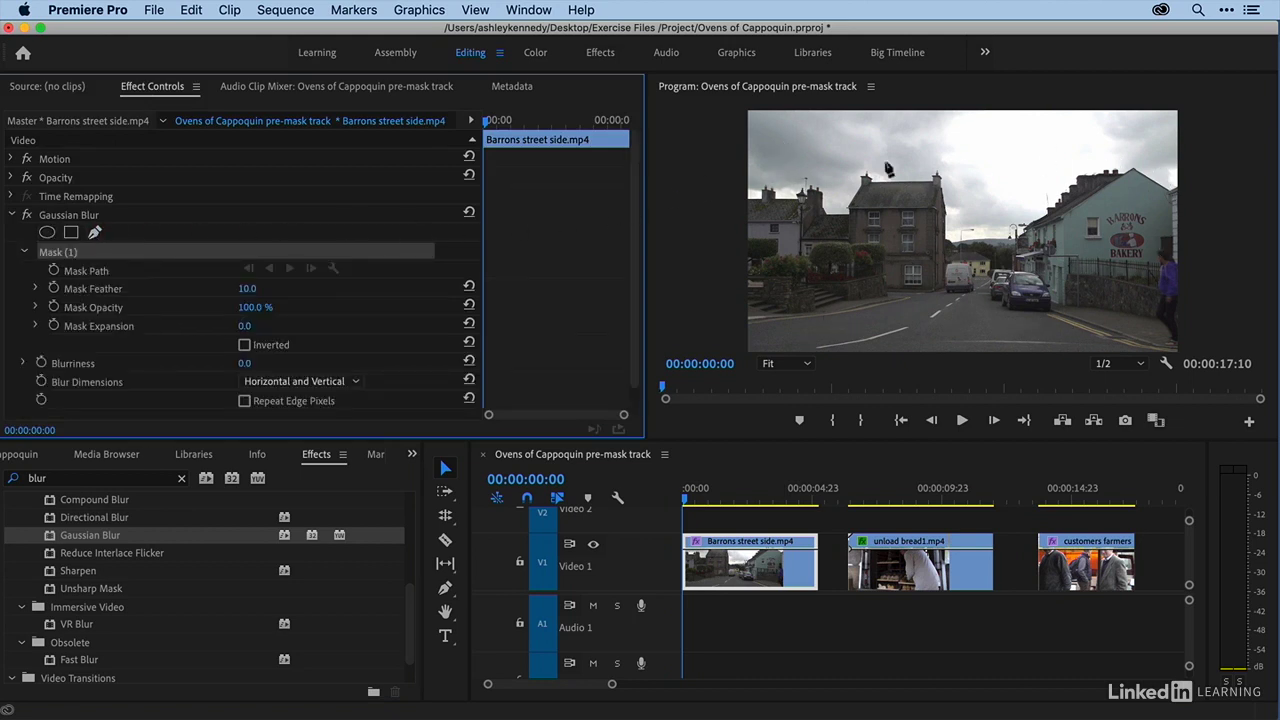
pyautogui.click(766, 150)
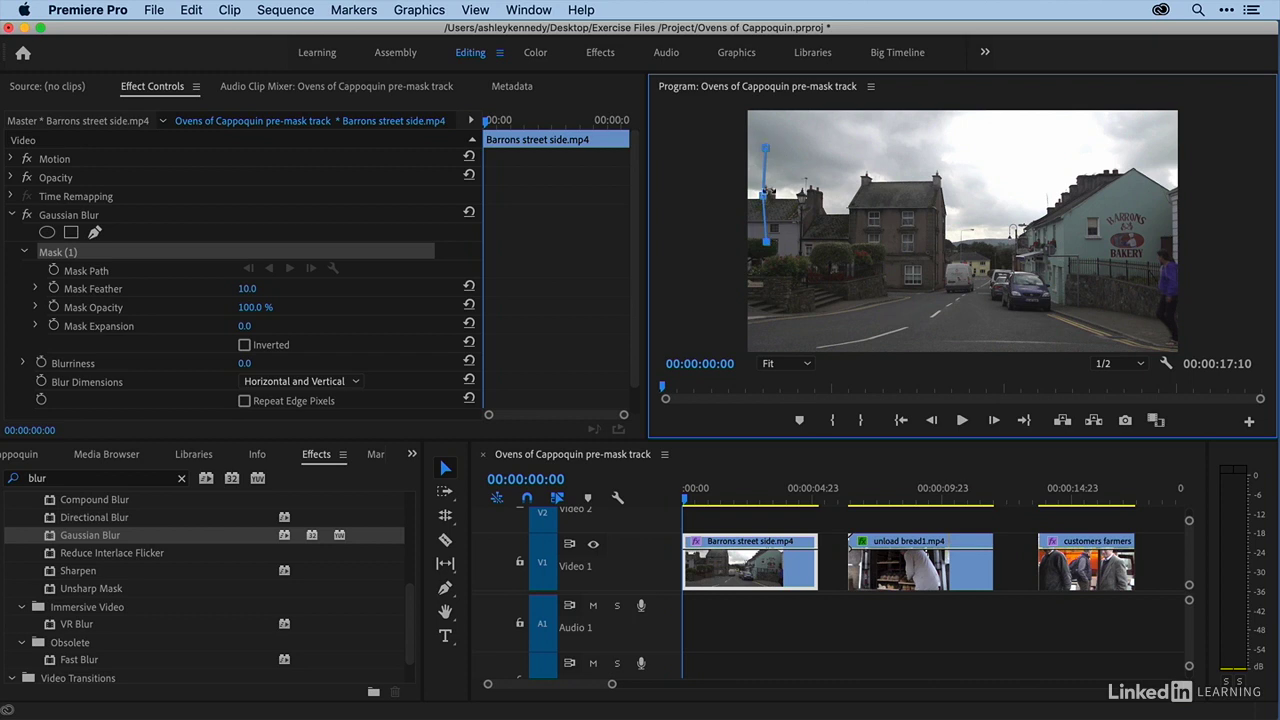
pyautogui.moveTo(771, 299); pyautogui.dragTo(833, 342)
pyautogui.click(1122, 339)
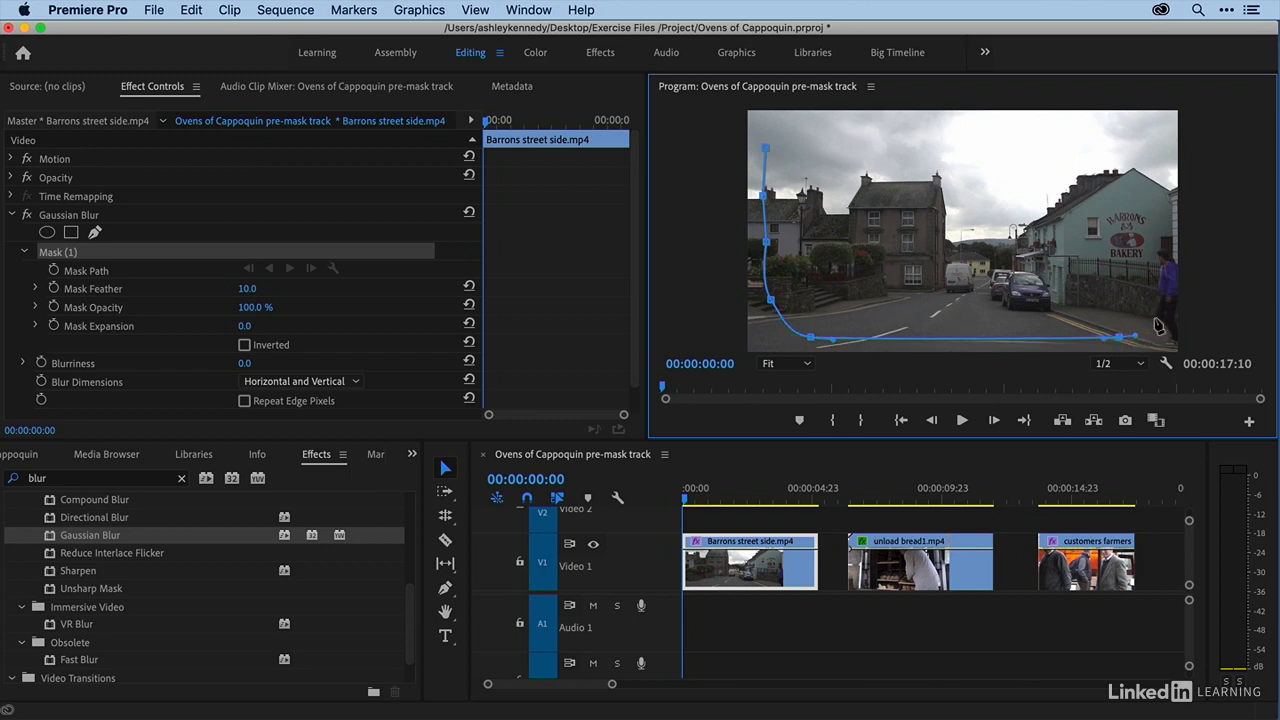
pyautogui.moveTo(1155, 320); pyautogui.dragTo(1163, 298)
pyautogui.click(1165, 199)
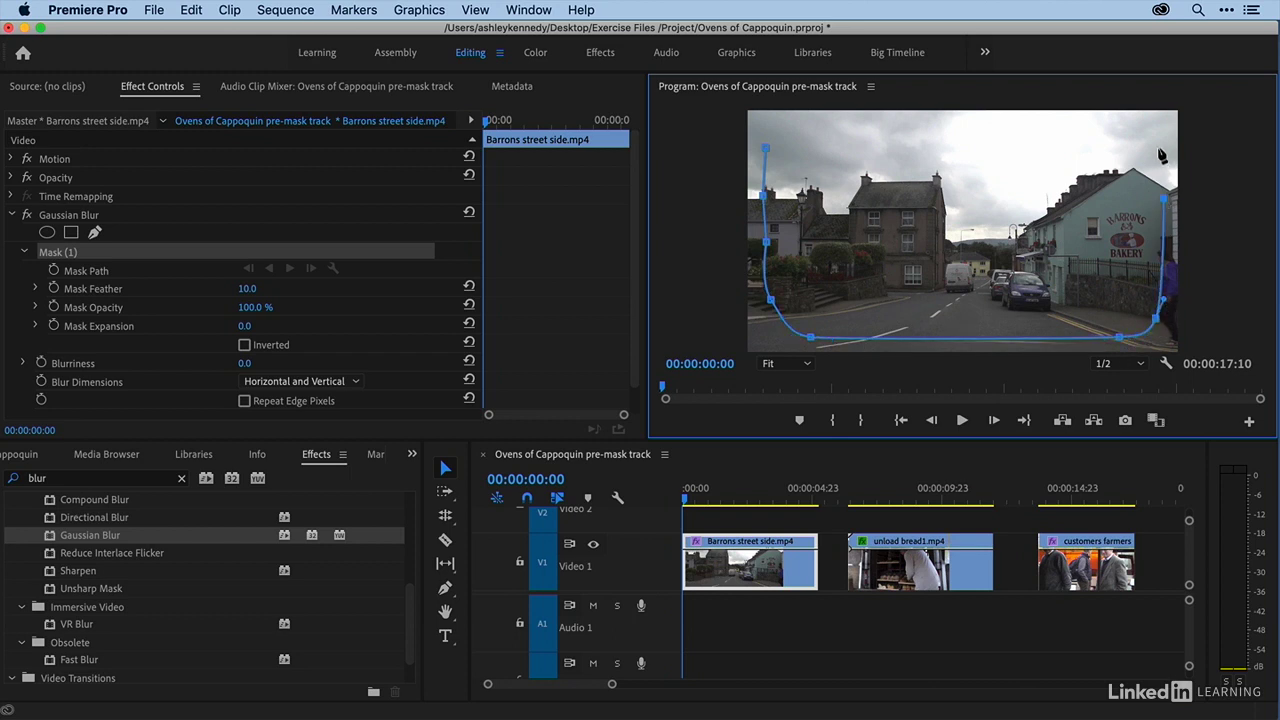
pyautogui.moveTo(1154, 137); pyautogui.dragTo(1140, 128)
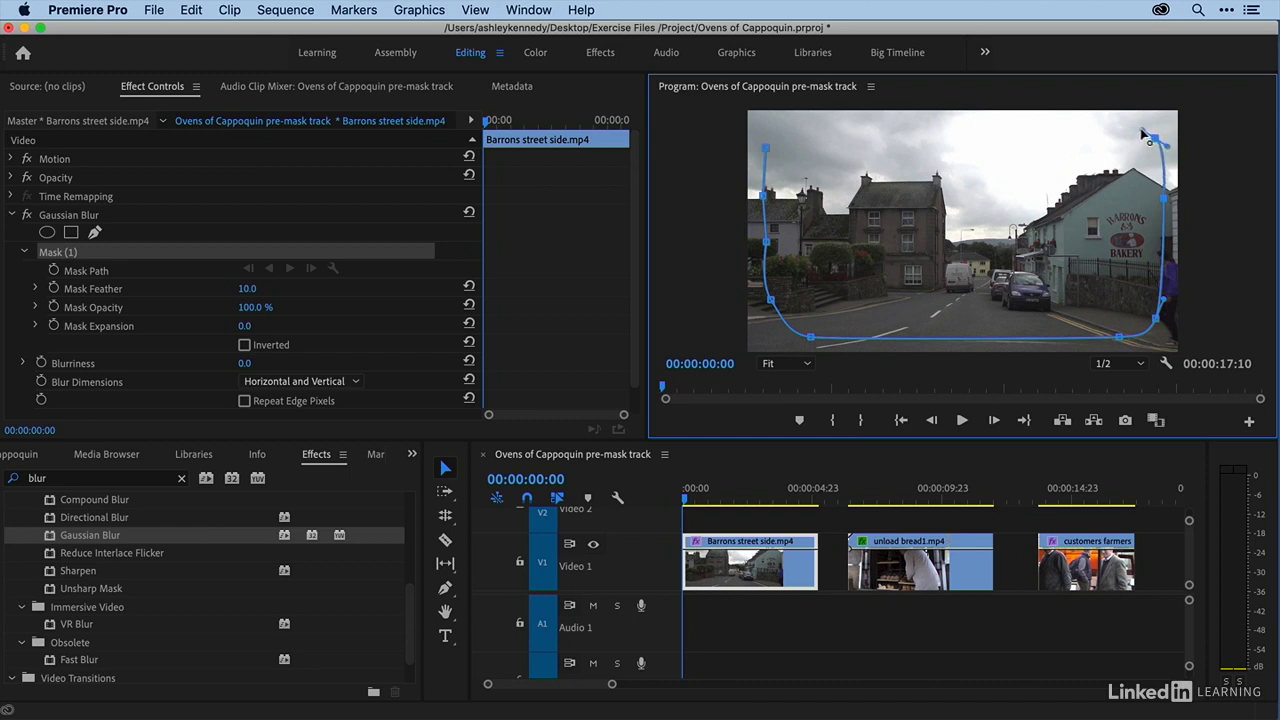
pyautogui.click(1024, 121)
pyautogui.click(803, 123)
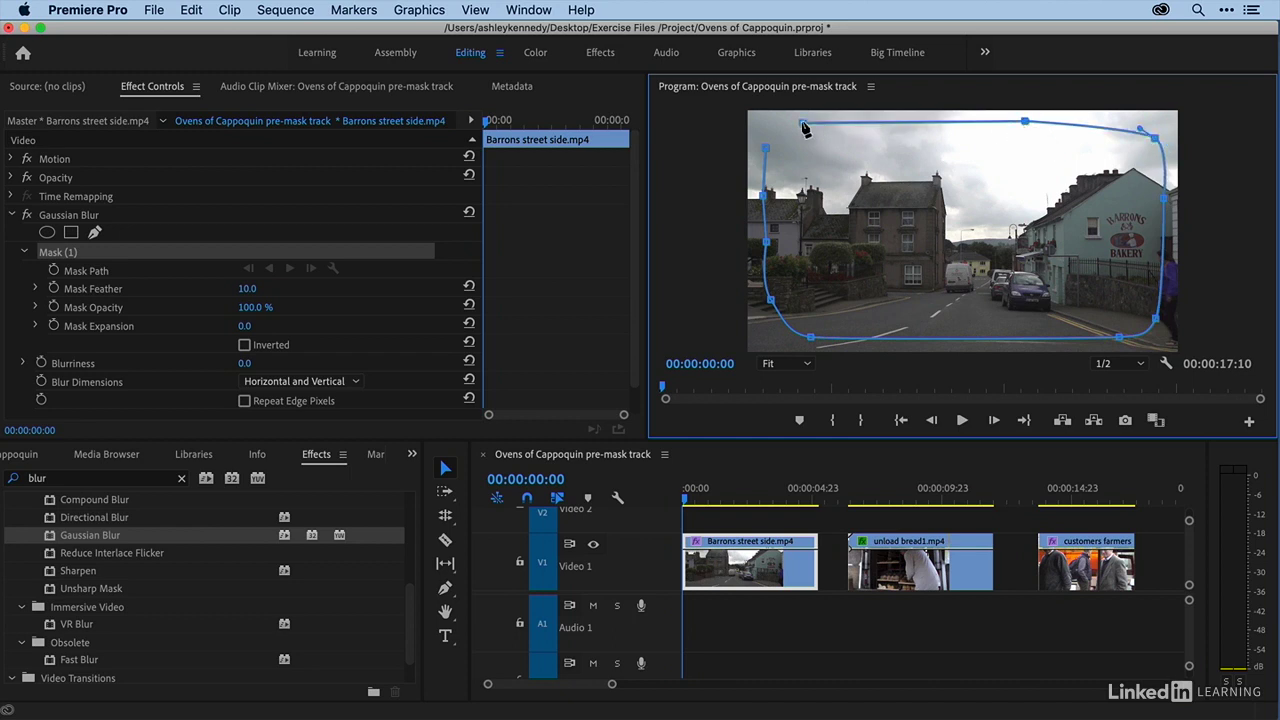
pyautogui.click(757, 170)
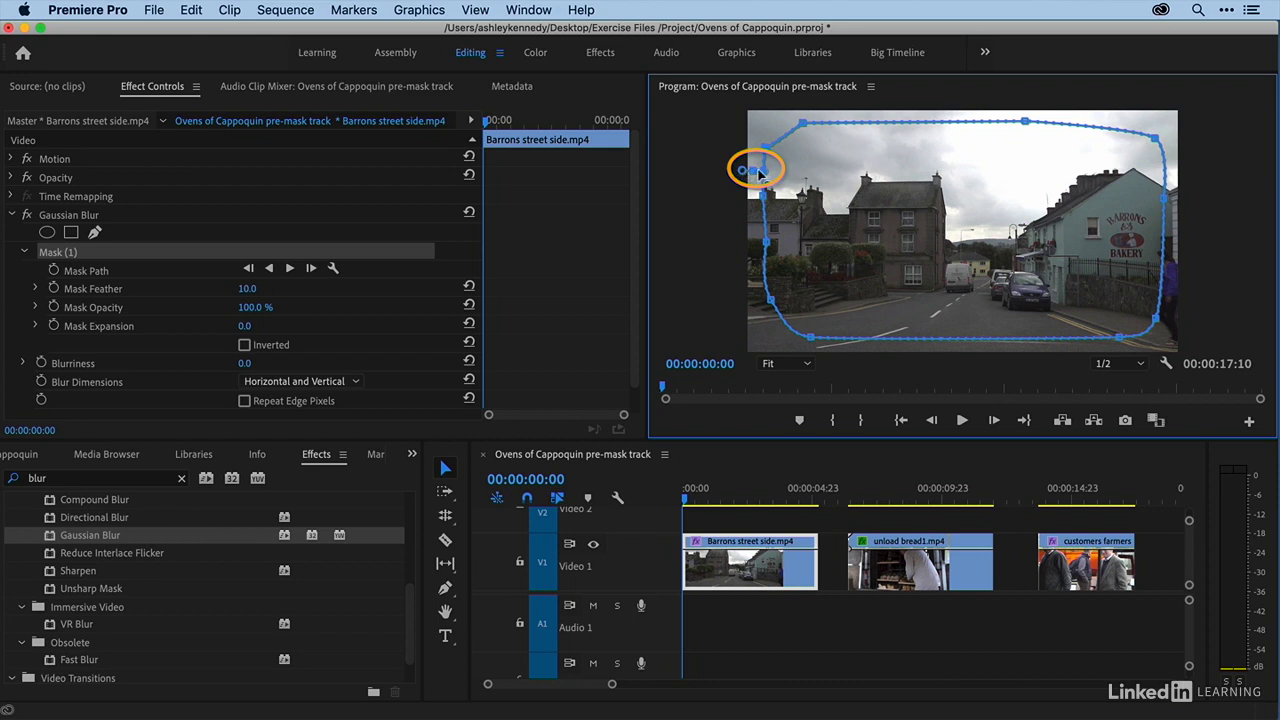
# Widen the freeform mask's feather to 113.3
pyautogui.moveTo(745, 173); pyautogui.dragTo(728, 173)
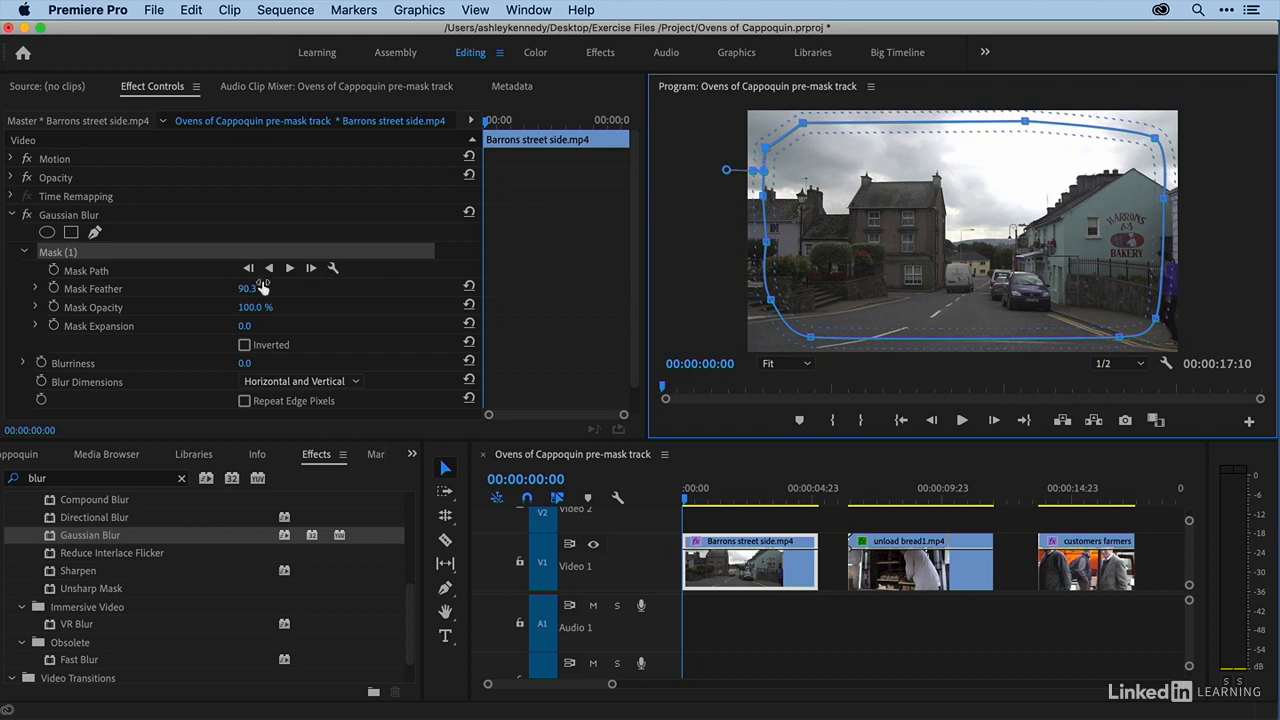
pyautogui.moveTo(243, 290); pyautogui.dragTo(249, 284)
pyautogui.click(249, 284)
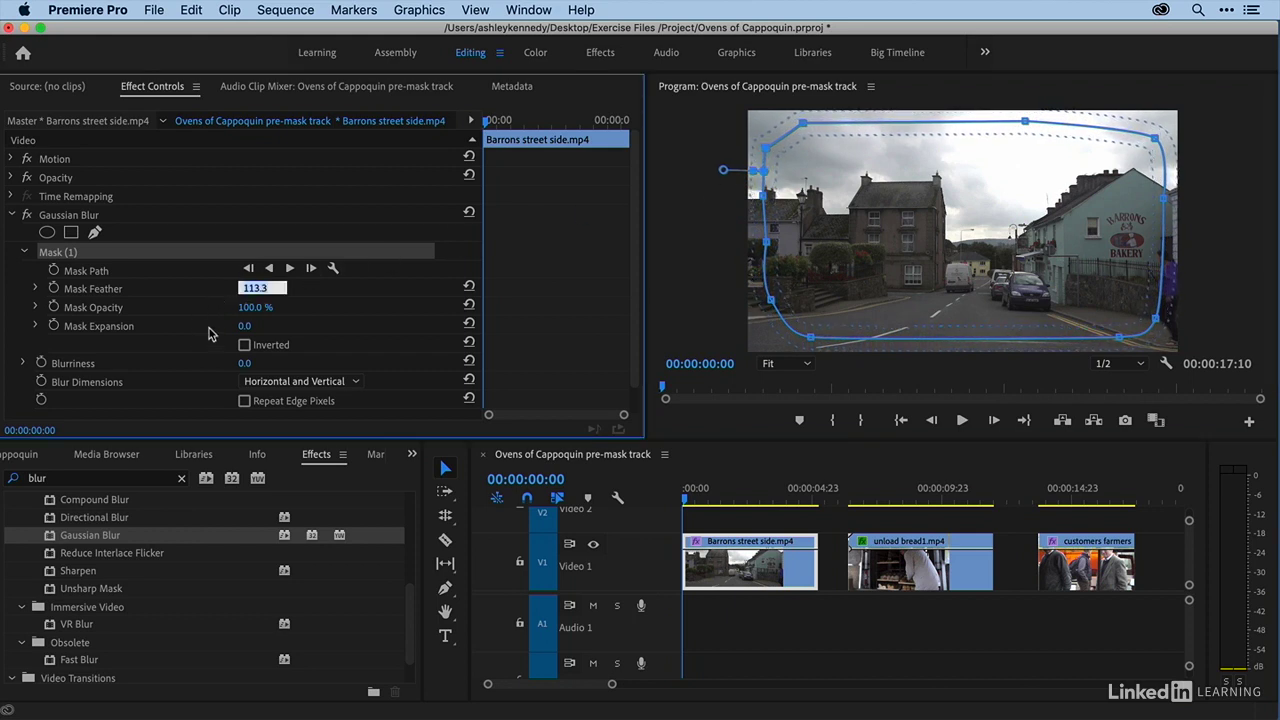
# Set the Gaussian Blur's Blurriness to 72 and invert the mask so the blur applies outside it
pyautogui.moveTo(241, 367); pyautogui.dragTo(288, 367)
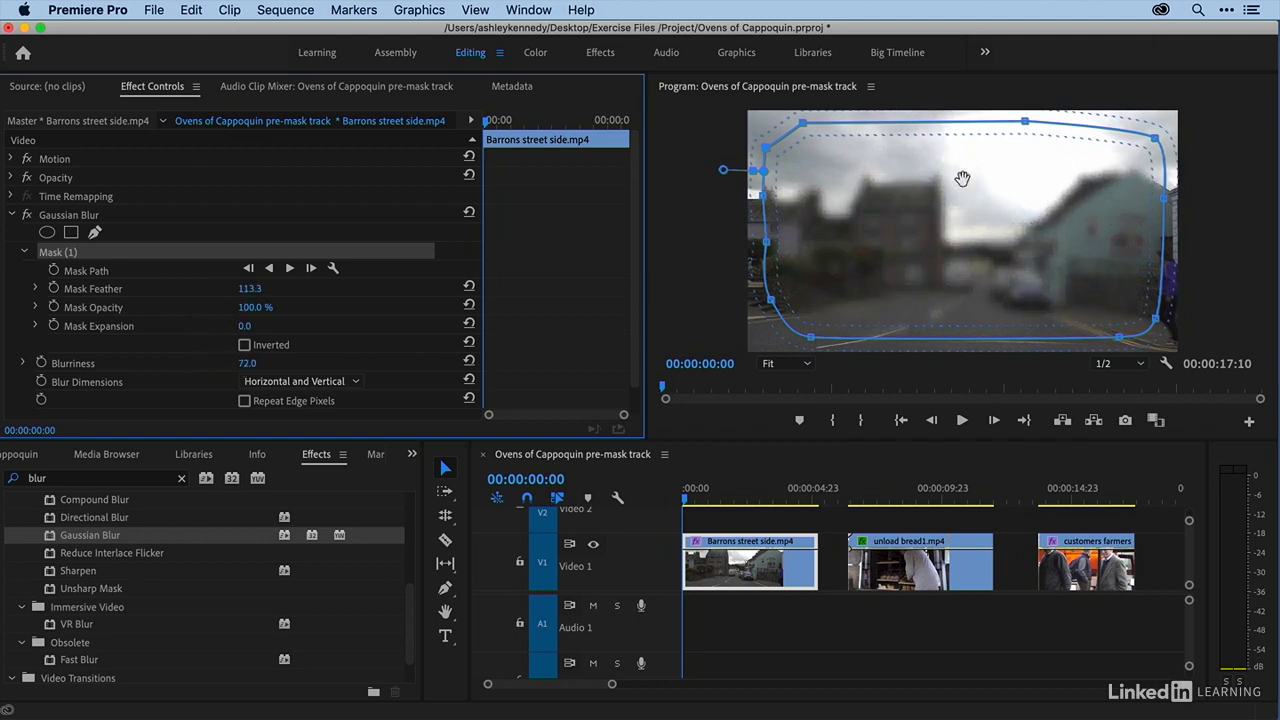
pyautogui.click(244, 345)
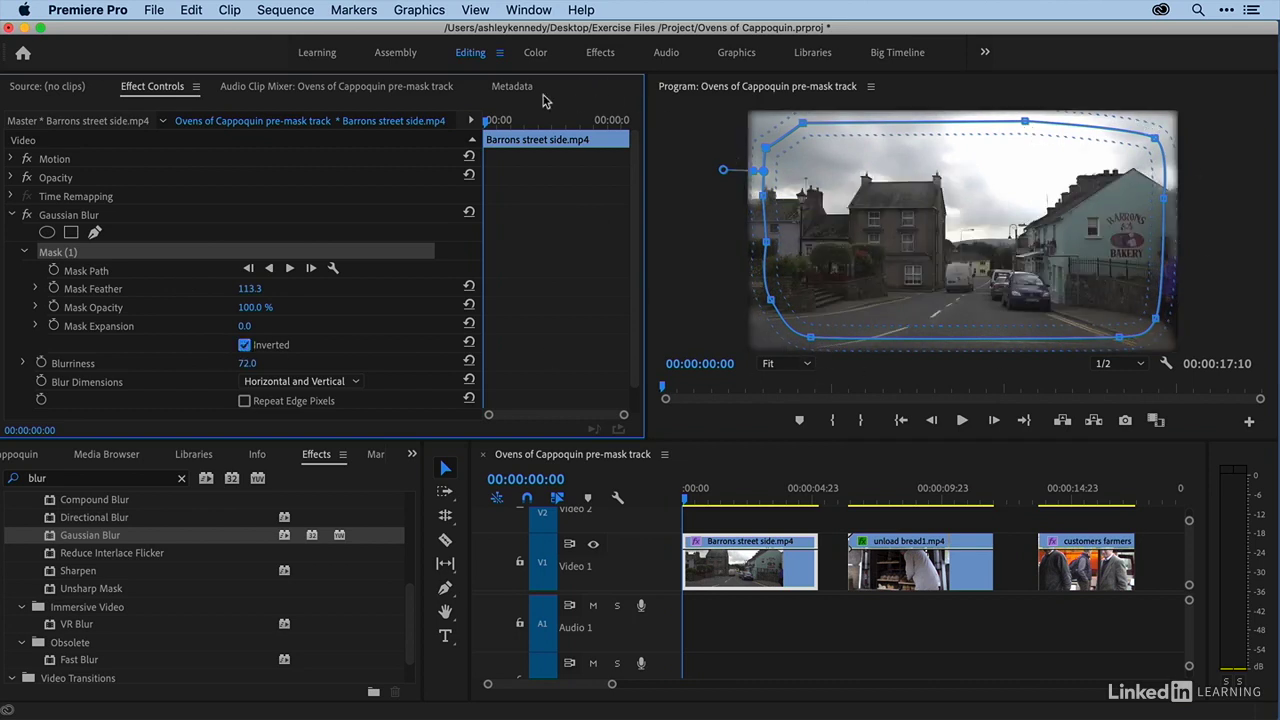
# Play back the street clip to review the blurred border, then scrub back to 00:00:01:09
pyautogui.press('space')
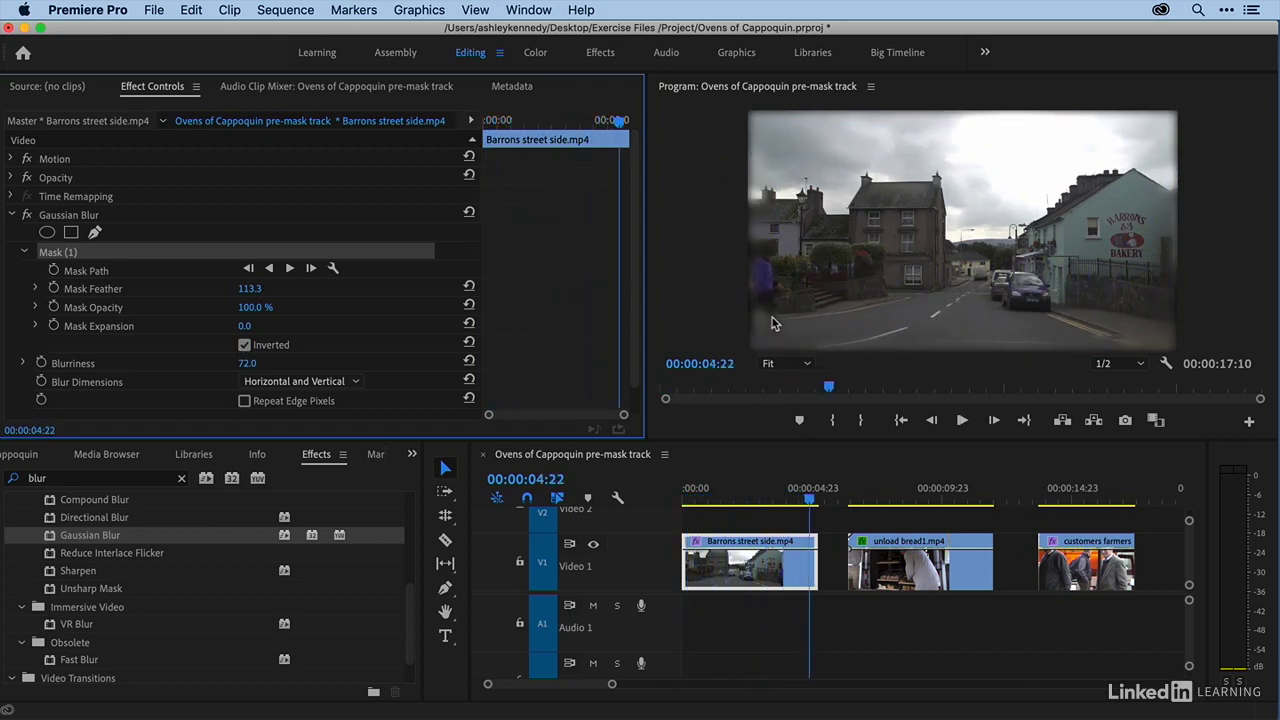
pyautogui.press('space')
pyautogui.moveTo(781, 486); pyautogui.dragTo(717, 490)
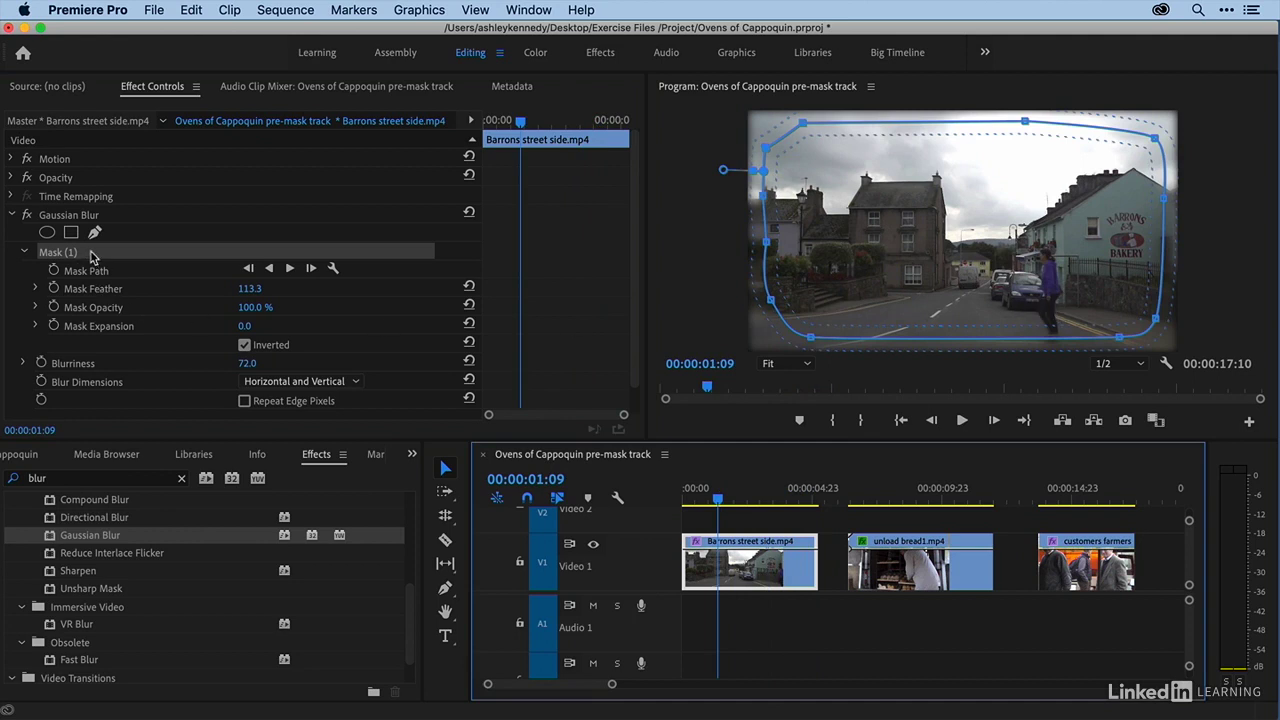
# Replace the freeform mask with a narrow ellipse mask covering the pedestrian at the clip's start, feathered to 58.5
pyautogui.click(52, 255)
pyautogui.press('Delete')
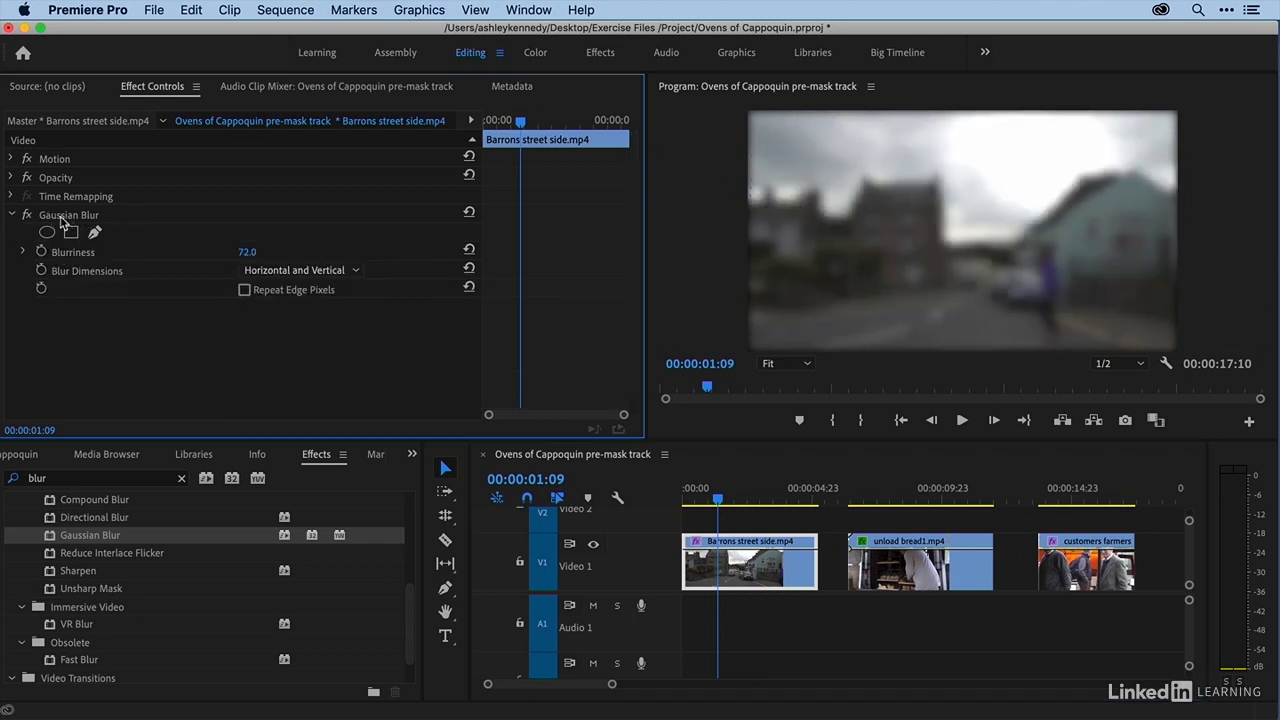
pyautogui.click(46, 232)
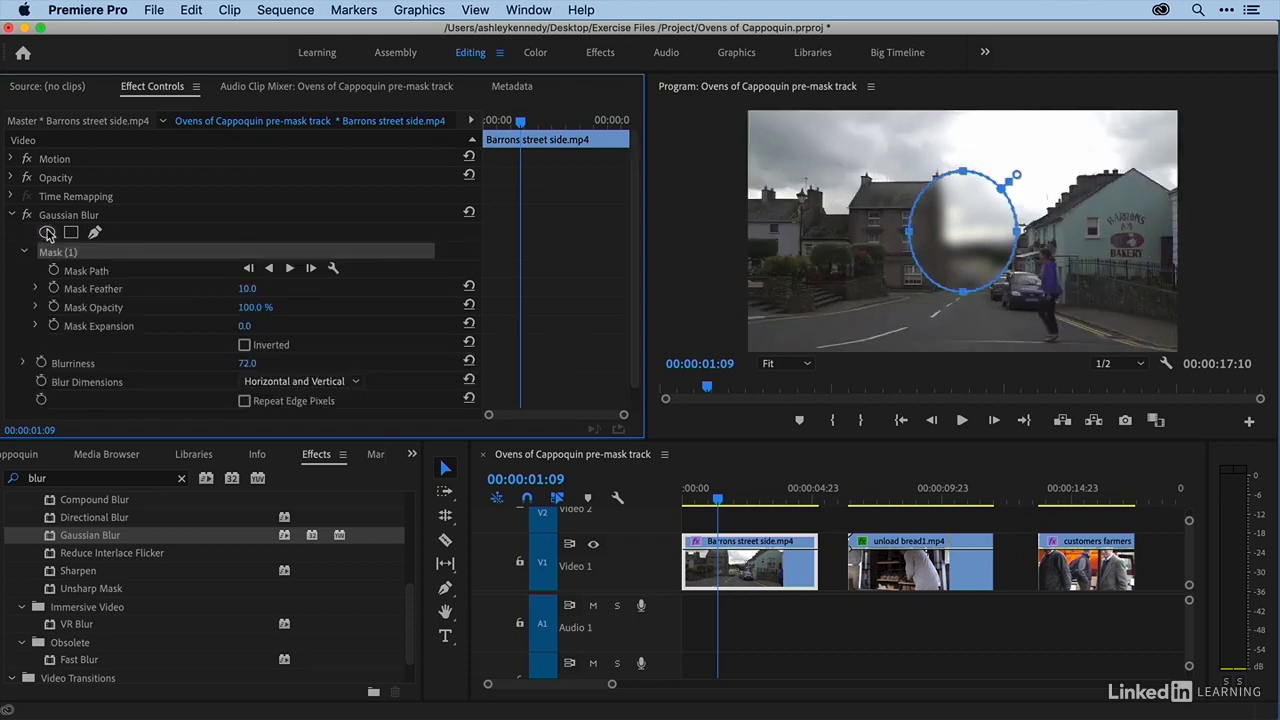
pyautogui.click(488, 120)
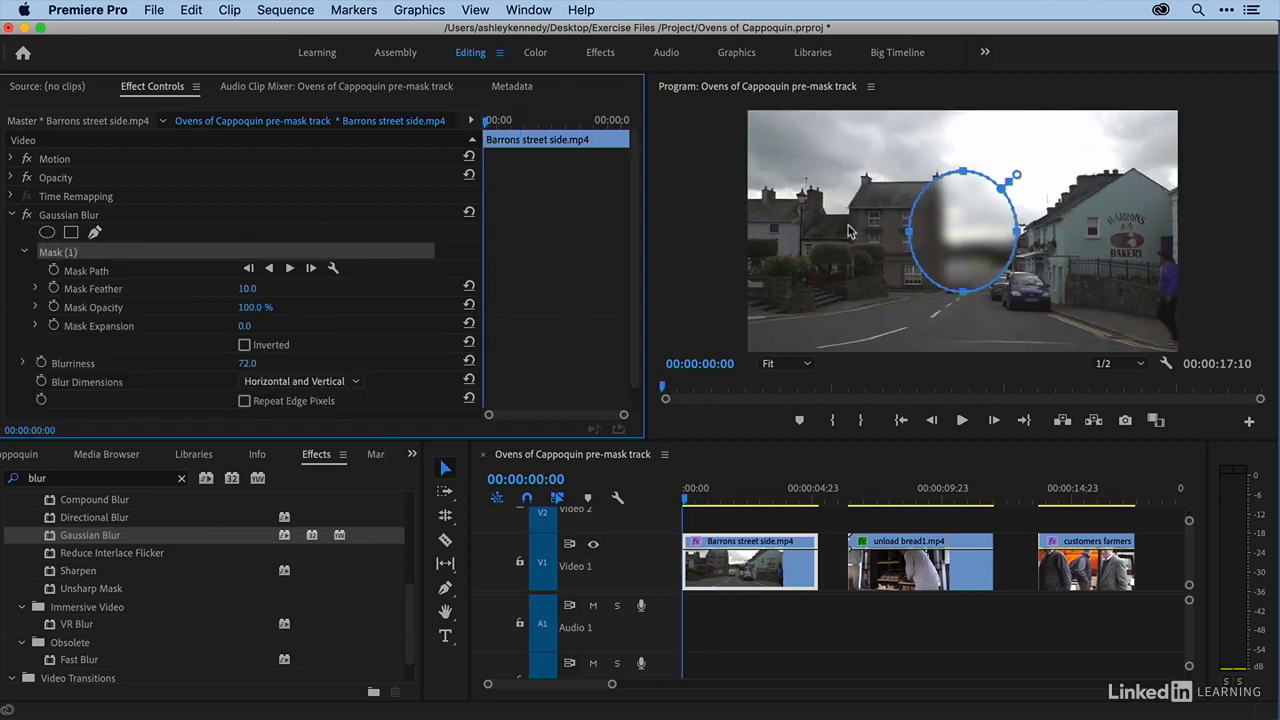
pyautogui.moveTo(950, 231); pyautogui.dragTo(1155, 286)
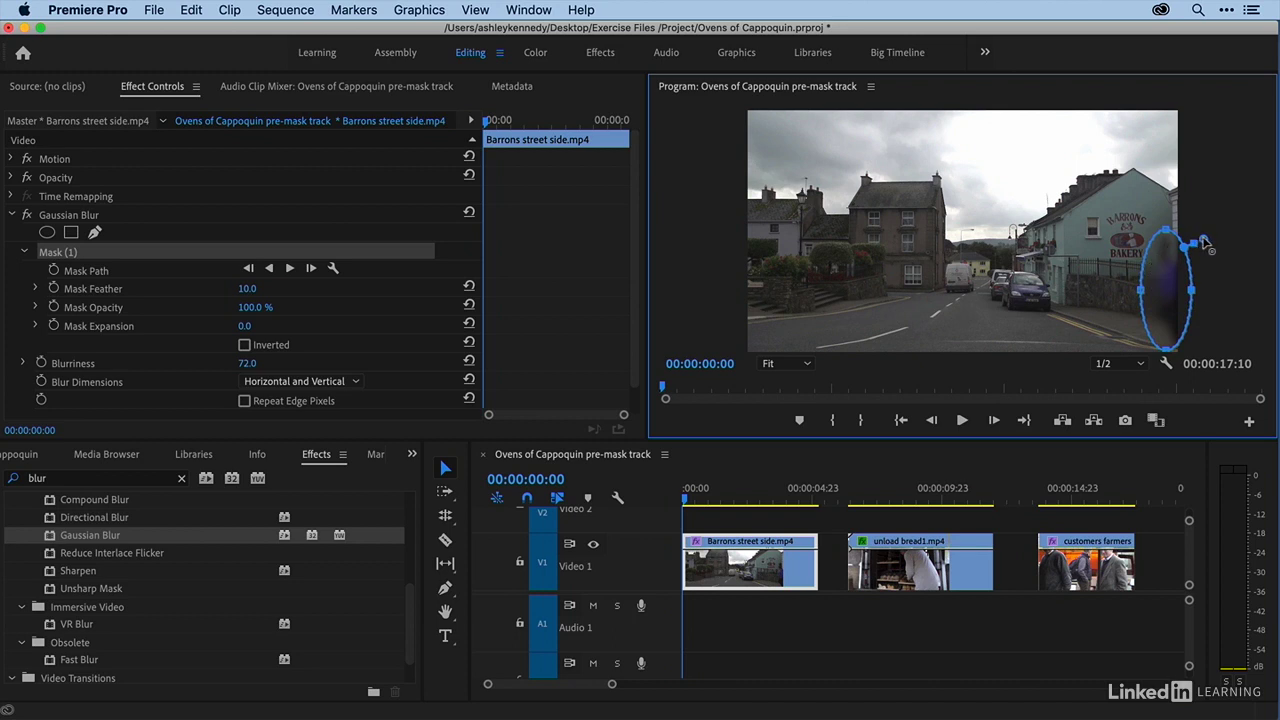
pyautogui.moveTo(1204, 241); pyautogui.dragTo(1211, 238)
pyautogui.moveTo(490, 121)
pyautogui.mouseDown()
pyautogui.moveTo(630, 121)
pyautogui.moveTo(478, 120)
pyautogui.mouseUp()
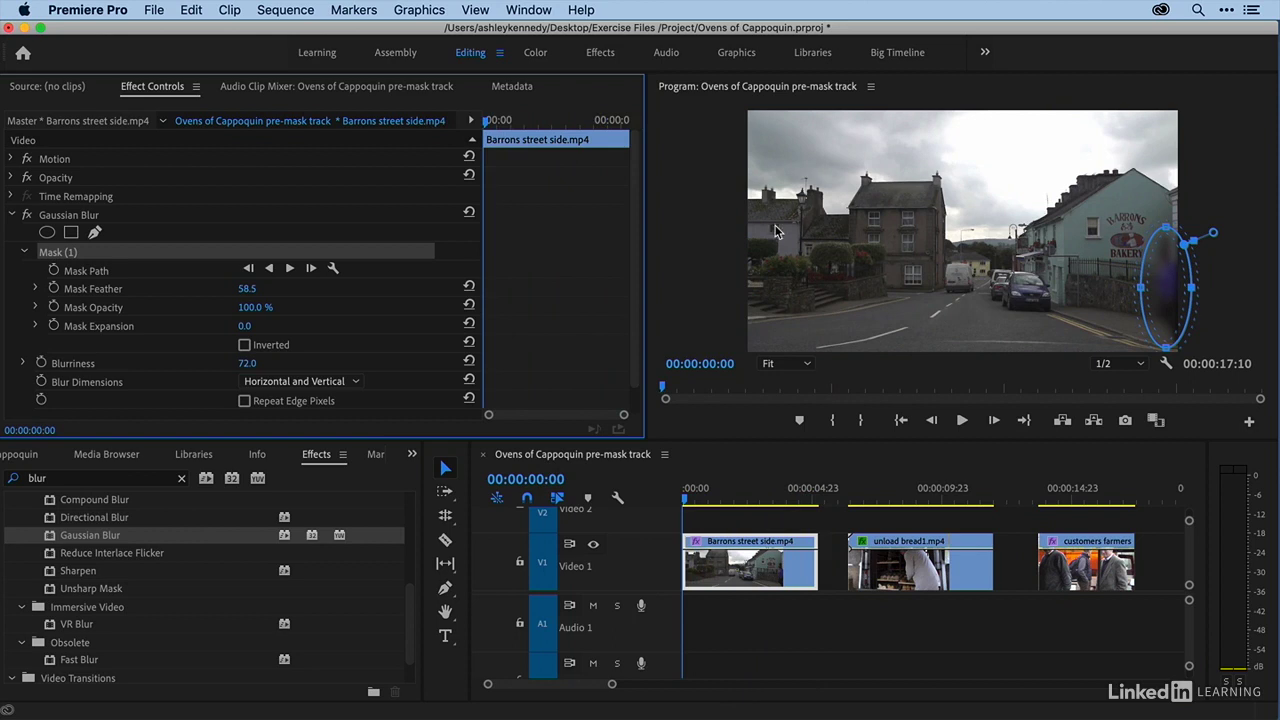
# Start keyframing the Mask Path at the clip's first frame and reposition the ellipse over the pedestrian at 00:00:00:16
pyautogui.click(54, 271)
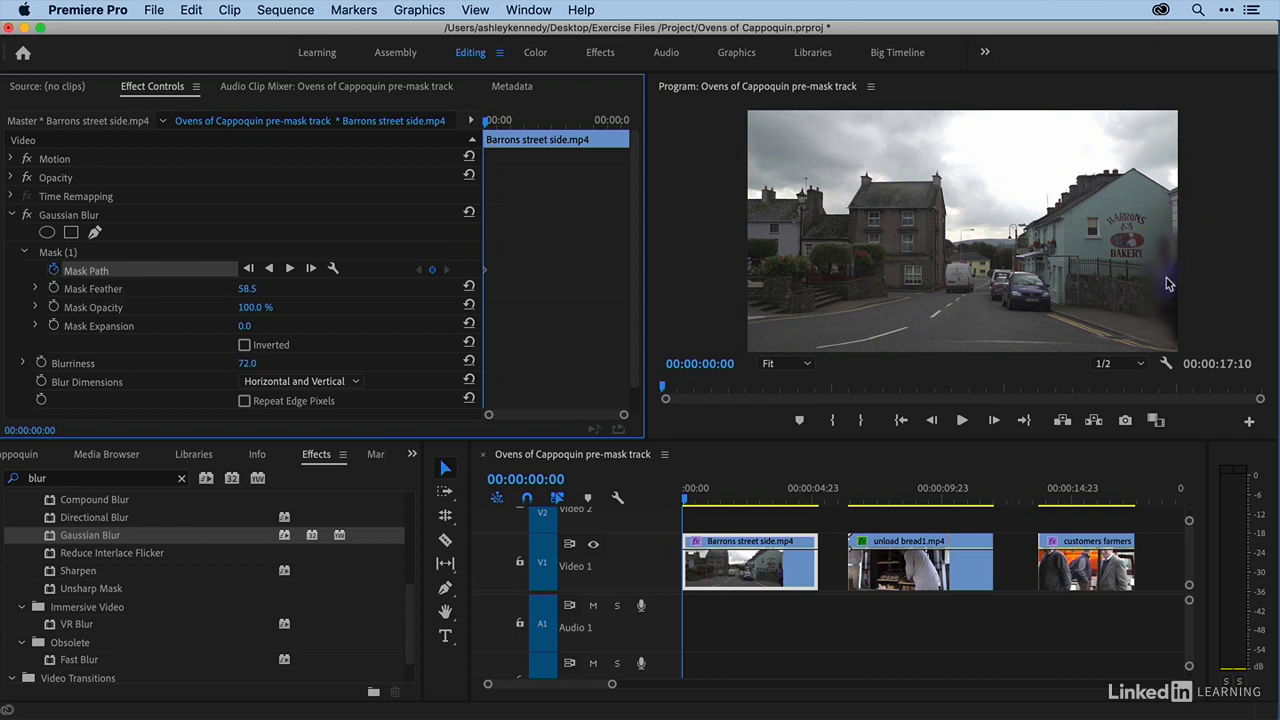
pyautogui.click(89, 257)
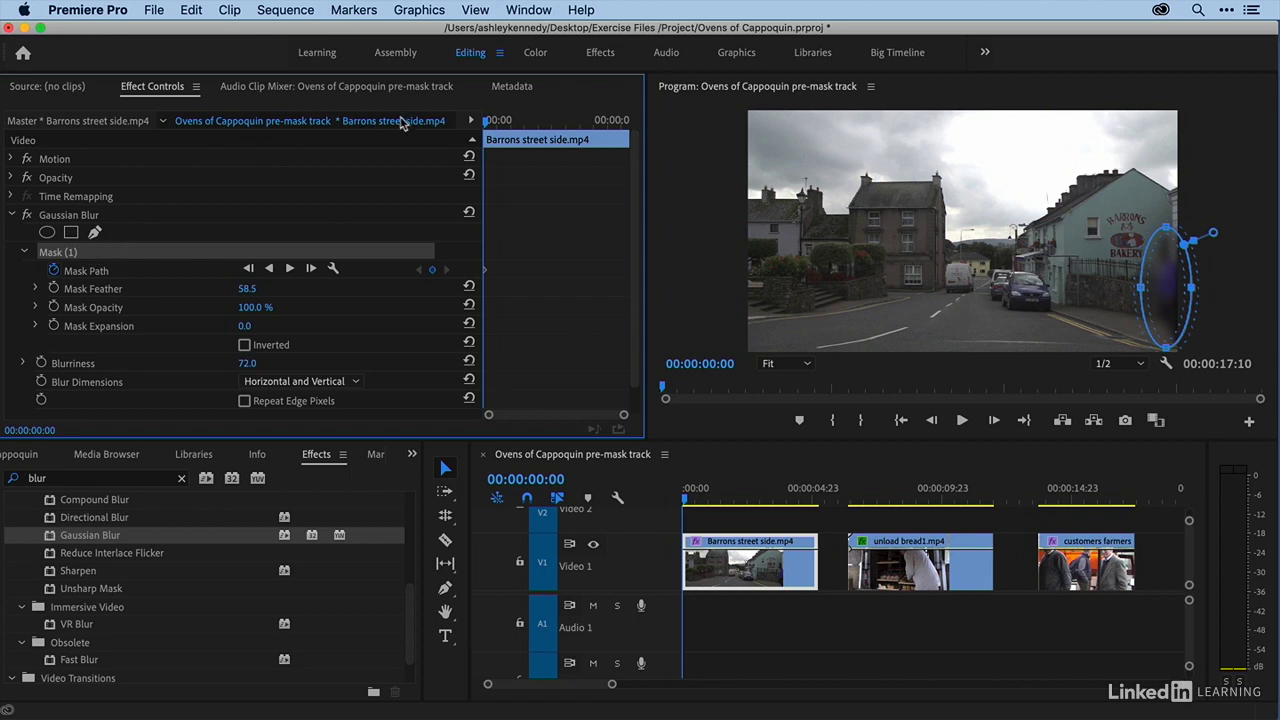
pyautogui.moveTo(487, 121); pyautogui.dragTo(507, 126)
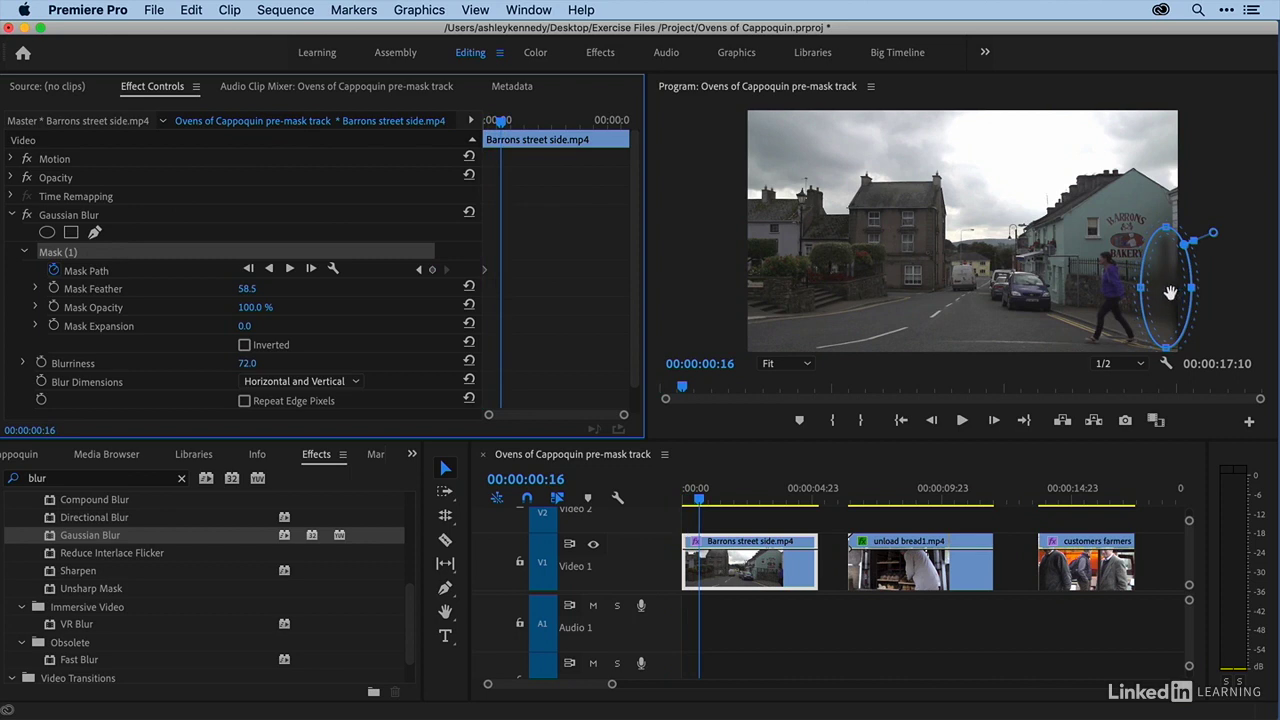
pyautogui.moveTo(1170, 292); pyautogui.dragTo(1117, 292)
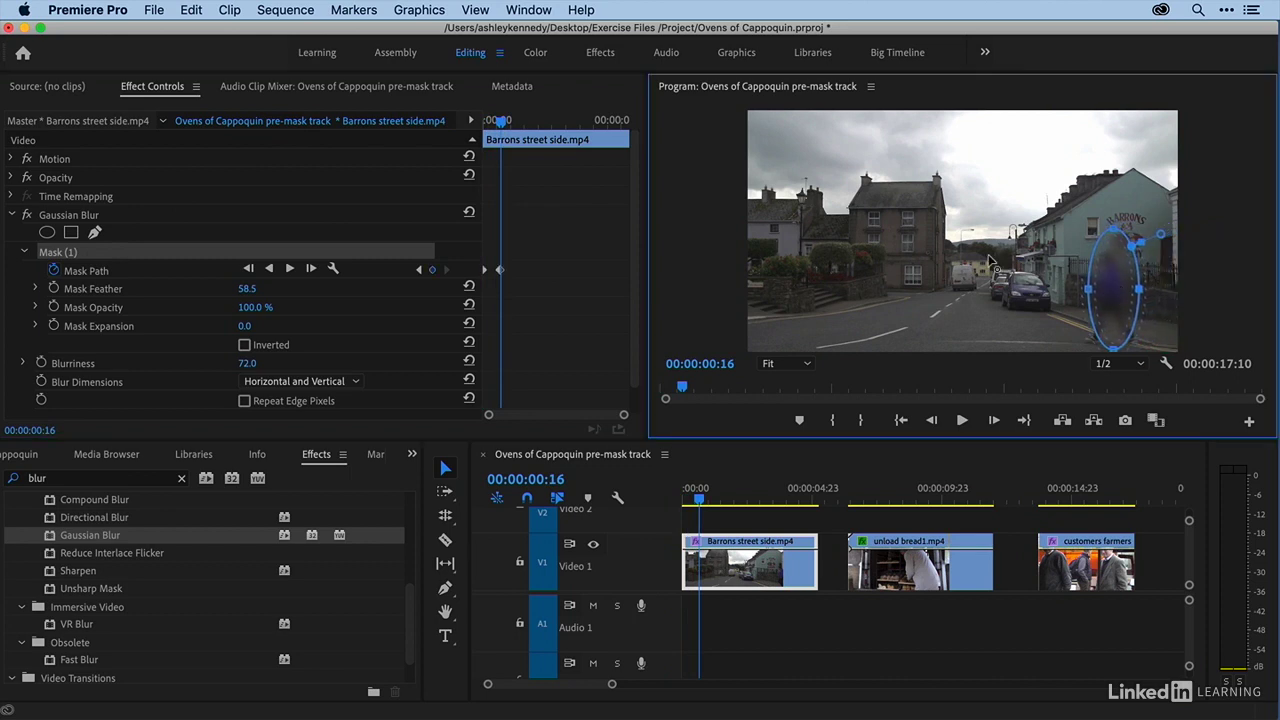
# Keyframe the ellipse mask over the walking pedestrian at 00:00:01:11 and 00:00:02:07
pyautogui.moveTo(517, 122); pyautogui.dragTo(522, 124)
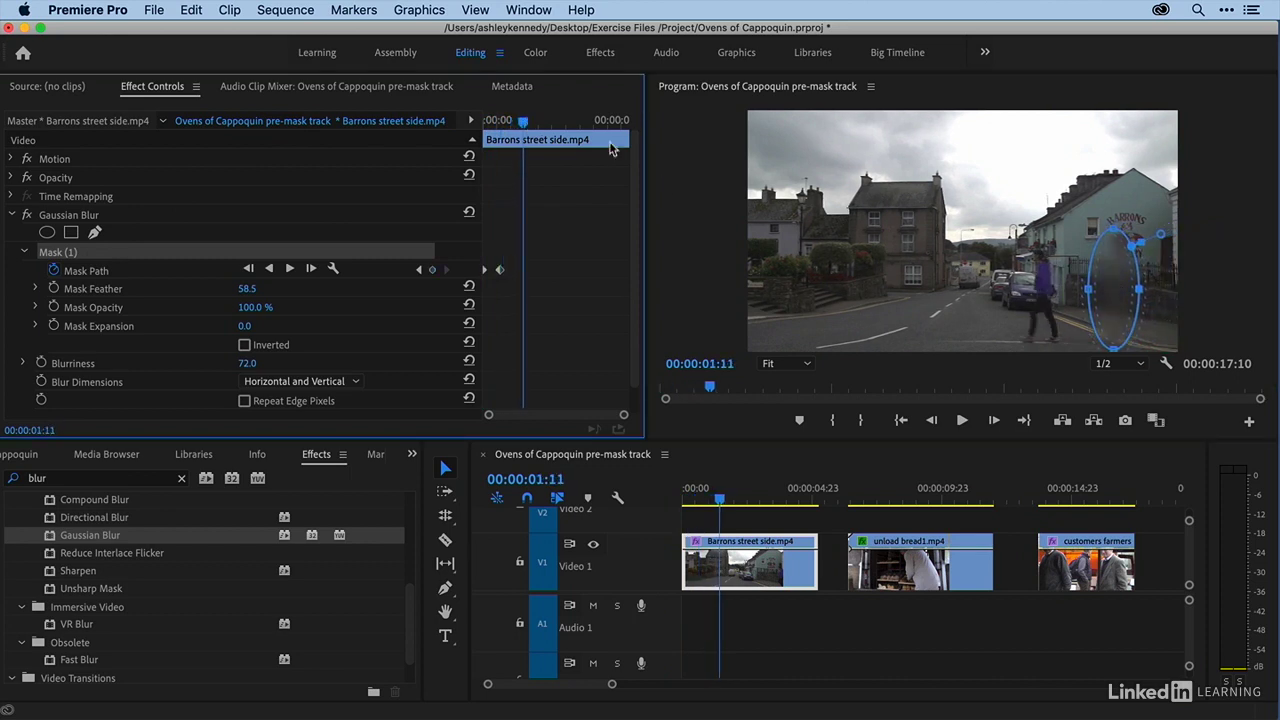
pyautogui.moveTo(1088, 272); pyautogui.dragTo(1016, 272)
pyautogui.moveTo(530, 120); pyautogui.dragTo(546, 121)
pyautogui.moveTo(1042, 271); pyautogui.dragTo(968, 272)
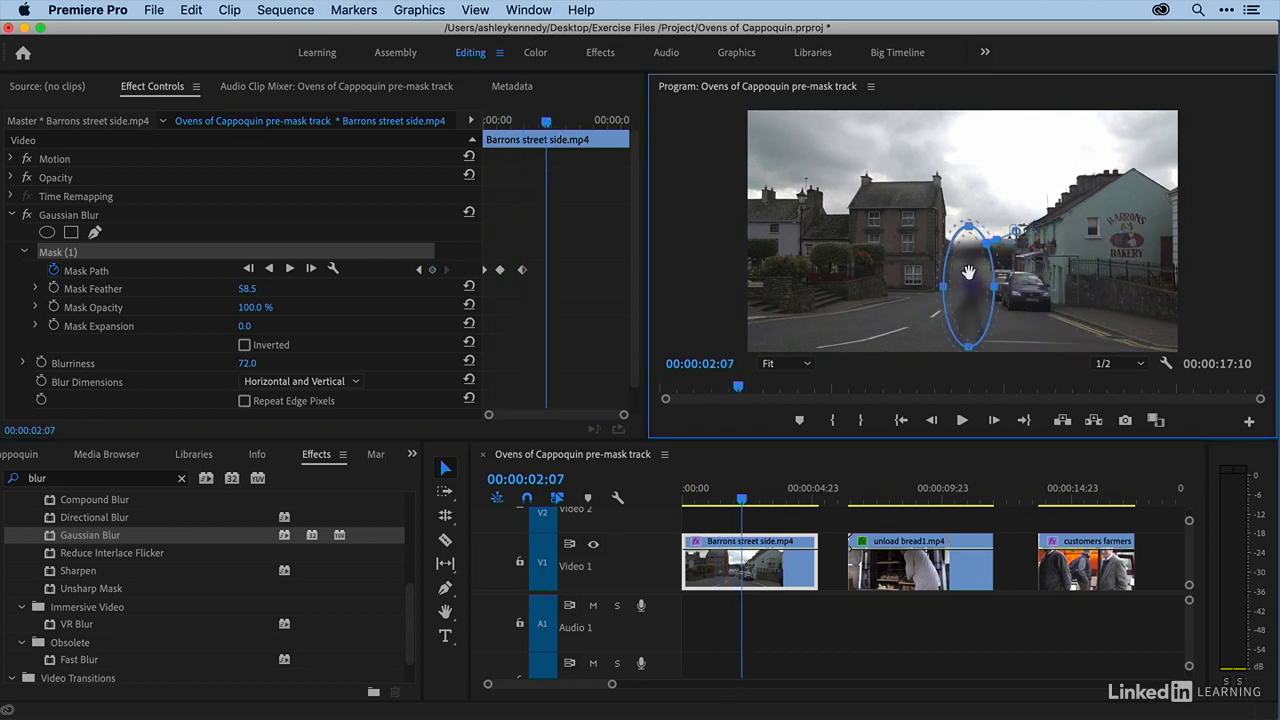
# Continue keyframing the ellipse mask over the pedestrian between 00:00:02:07 and 00:00:04:16, at 00:00:04:16, and at the clip's end
pyautogui.moveTo(555, 121); pyautogui.dragTo(582, 121)
pyautogui.moveTo(981, 279); pyautogui.dragTo(890, 279)
pyautogui.moveTo(580, 121); pyautogui.dragTo(614, 125)
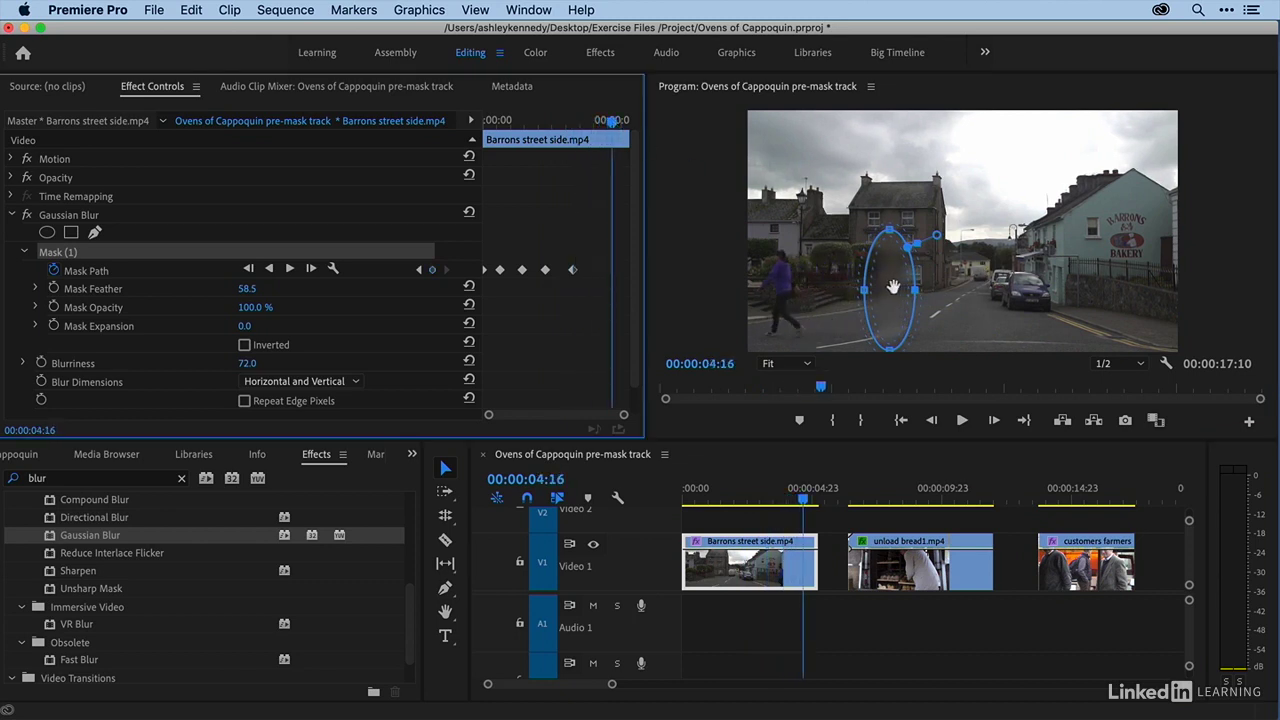
pyautogui.moveTo(893, 288); pyautogui.dragTo(779, 286)
pyautogui.moveTo(608, 121); pyautogui.dragTo(716, 280)
pyautogui.press('Left')
# Play the street clip from its start to check how the blur mask follows the pedestrian
pyautogui.moveTo(510, 121); pyautogui.dragTo(462, 131)
pyautogui.press('space')
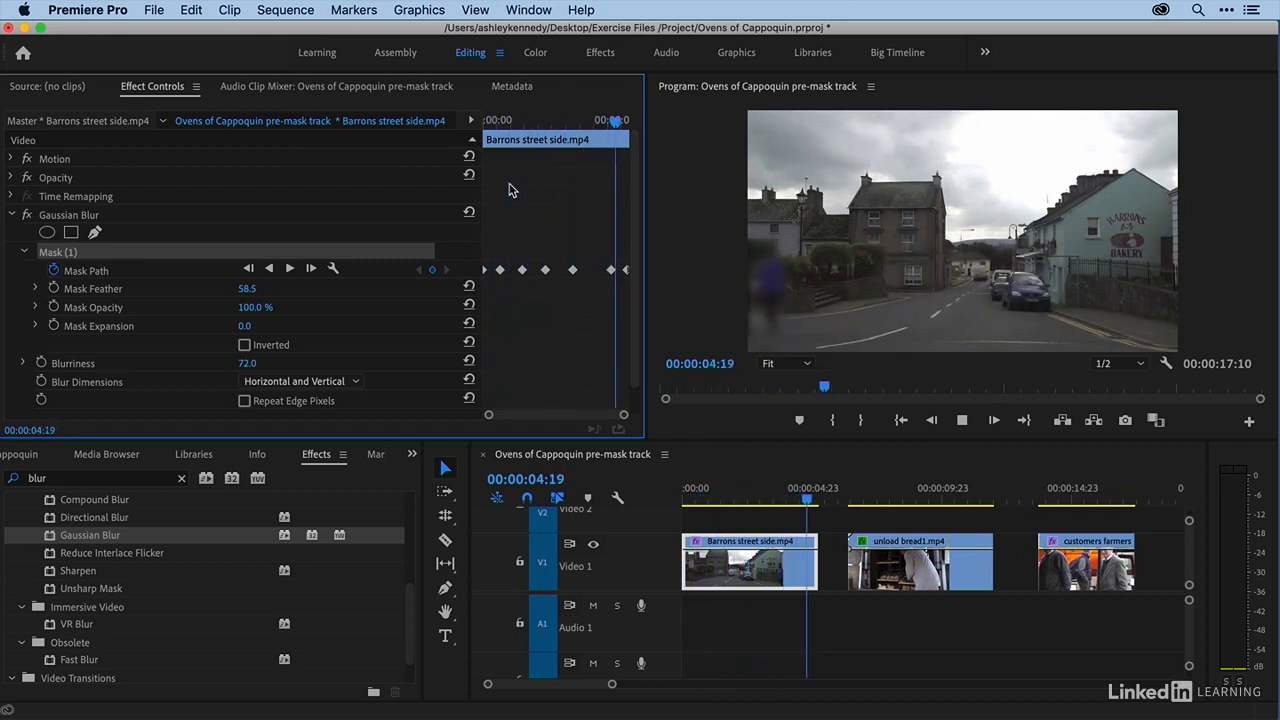
# Preview the unload bread1.mp4 clip, return to its first frame at 00:00:06:10 and apply Gaussian Blur to it
pyautogui.click(852, 496)
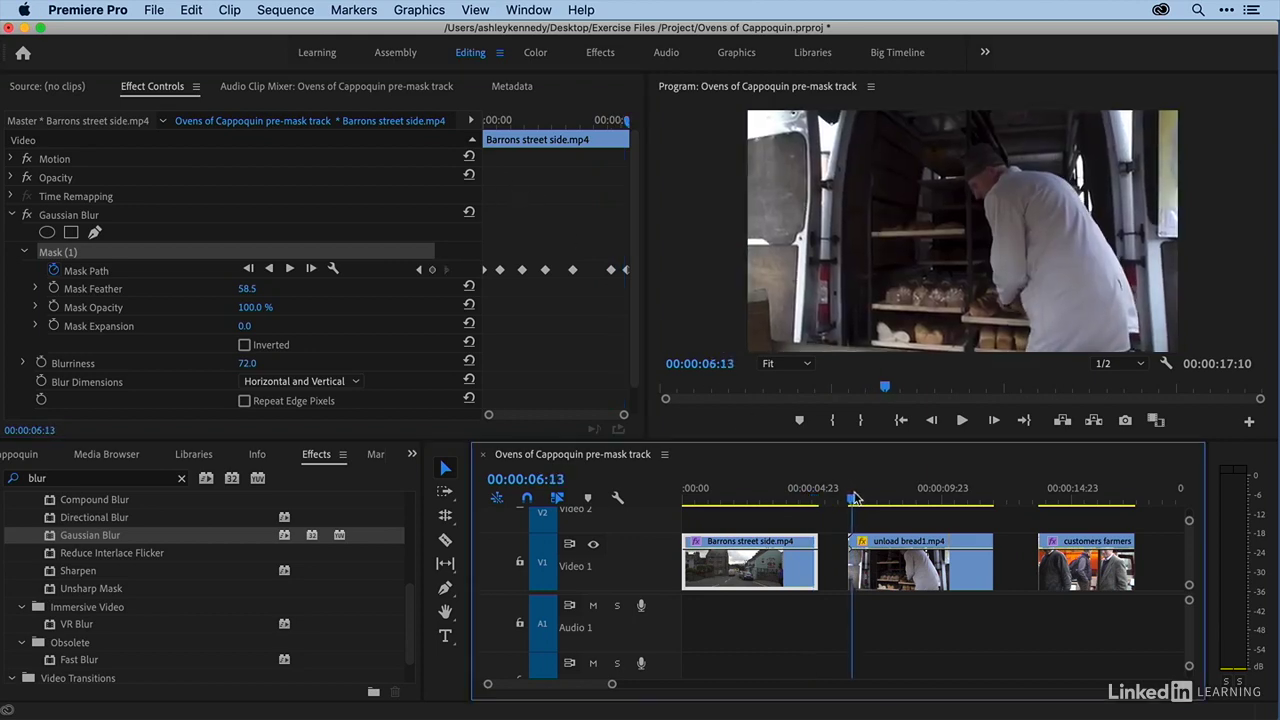
pyautogui.moveTo(852, 497)
pyautogui.mouseDown()
pyautogui.moveTo(953, 503)
pyautogui.moveTo(846, 501)
pyautogui.moveTo(927, 503)
pyautogui.moveTo(854, 505)
pyautogui.moveTo(883, 505)
pyautogui.moveTo(868, 510)
pyautogui.mouseUp()
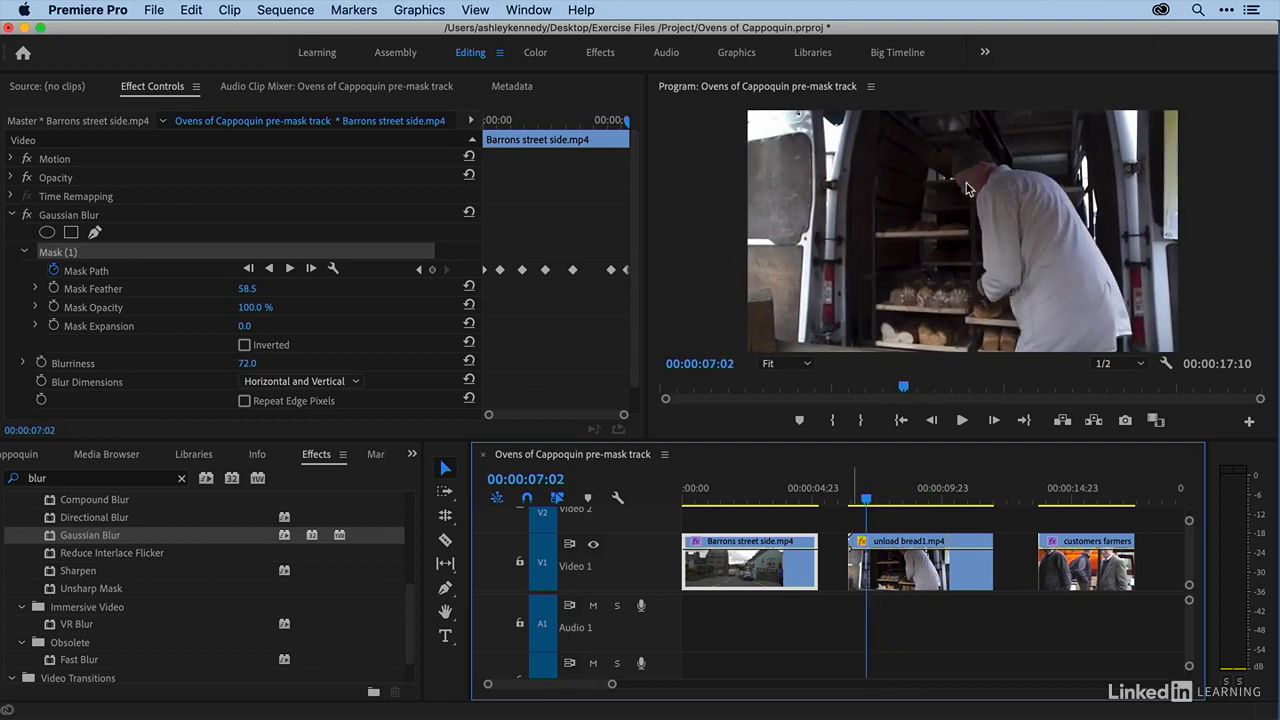
pyautogui.click(890, 572)
pyautogui.press('Up')
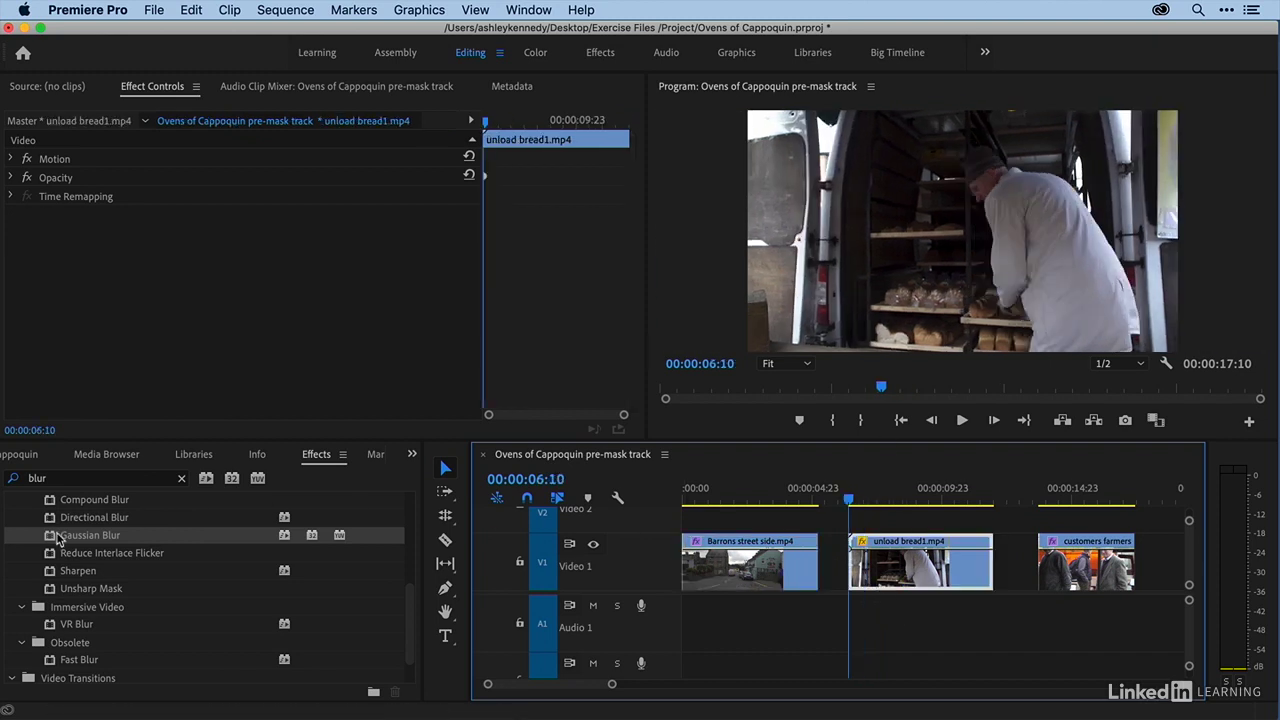
pyautogui.moveTo(52, 538); pyautogui.dragTo(179, 341)
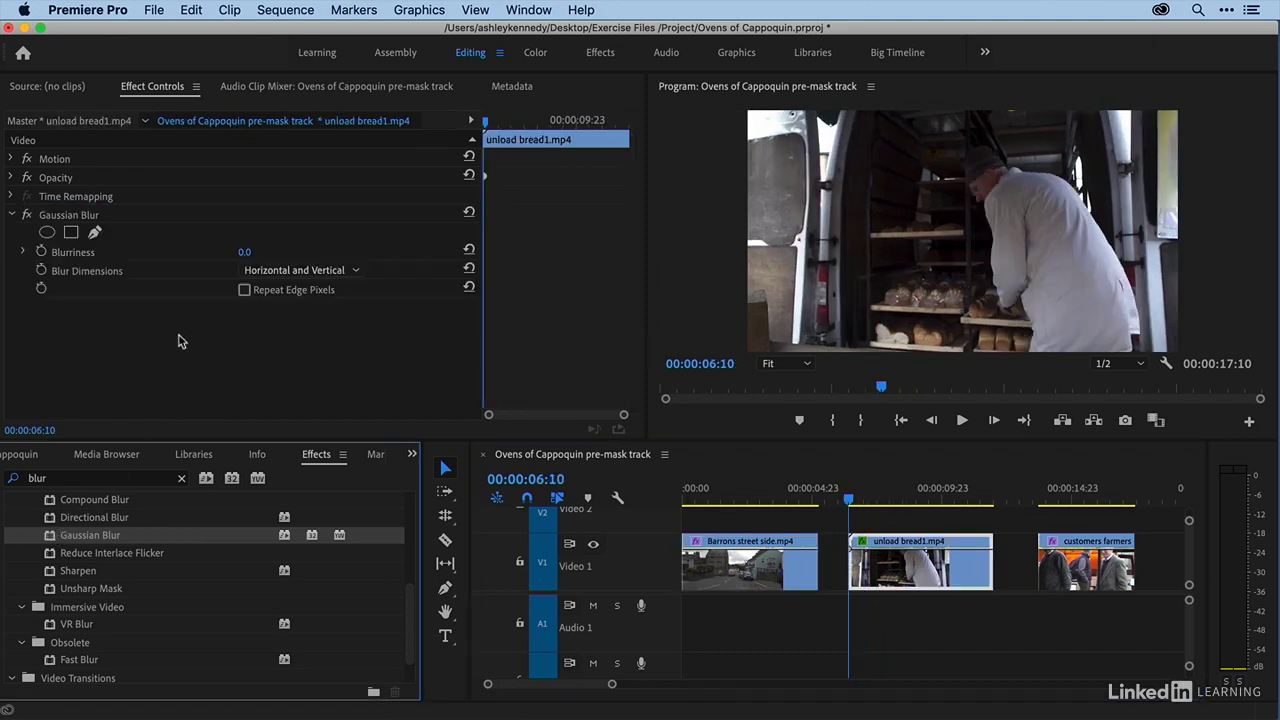
# Add an ellipse mask to the Gaussian Blur and shrink and position it over the man's head at the clip's first frame
pyautogui.click(46, 233)
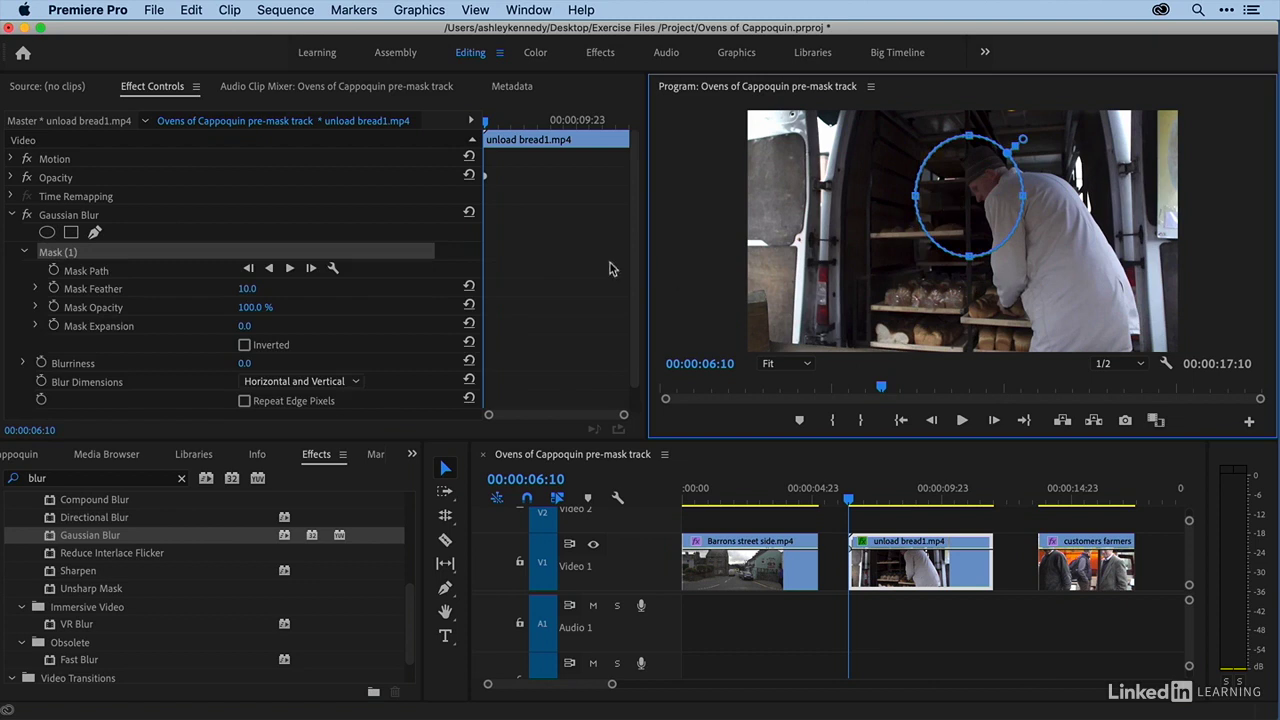
pyautogui.moveTo(968, 256); pyautogui.dragTo(969, 213)
pyautogui.moveTo(1022, 174); pyautogui.dragTo(1000, 174)
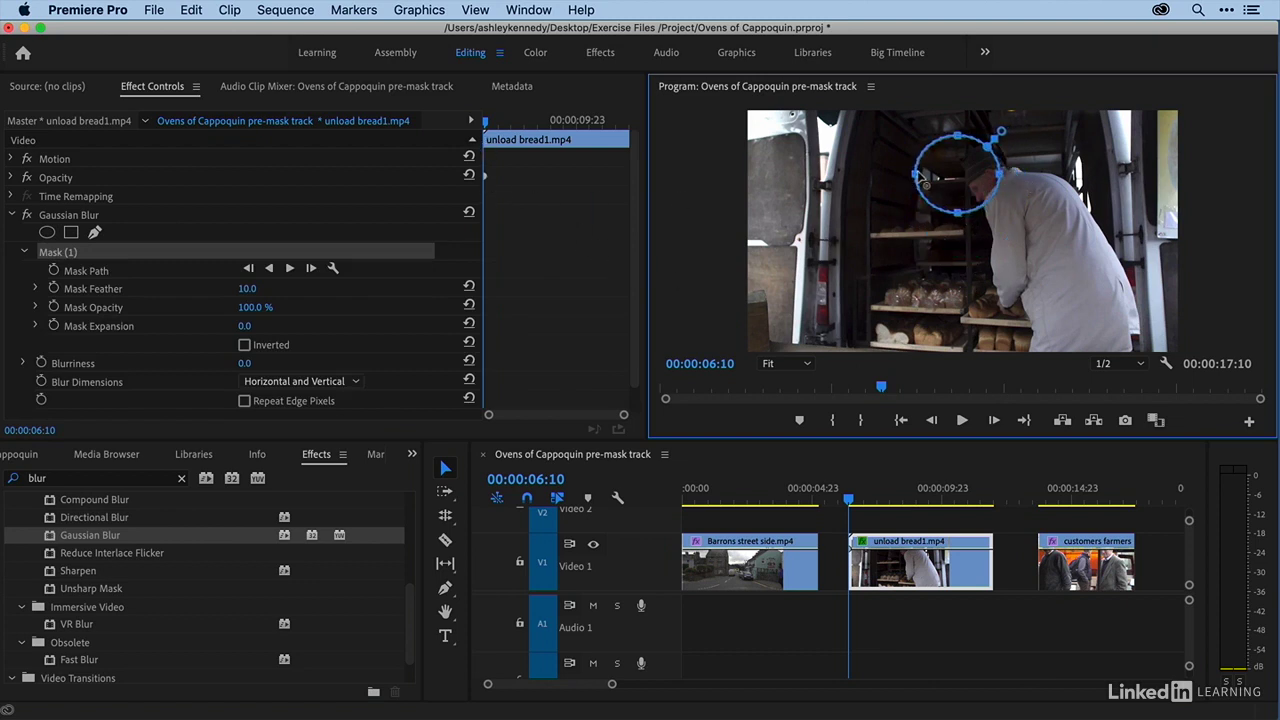
pyautogui.moveTo(914, 174); pyautogui.dragTo(978, 154)
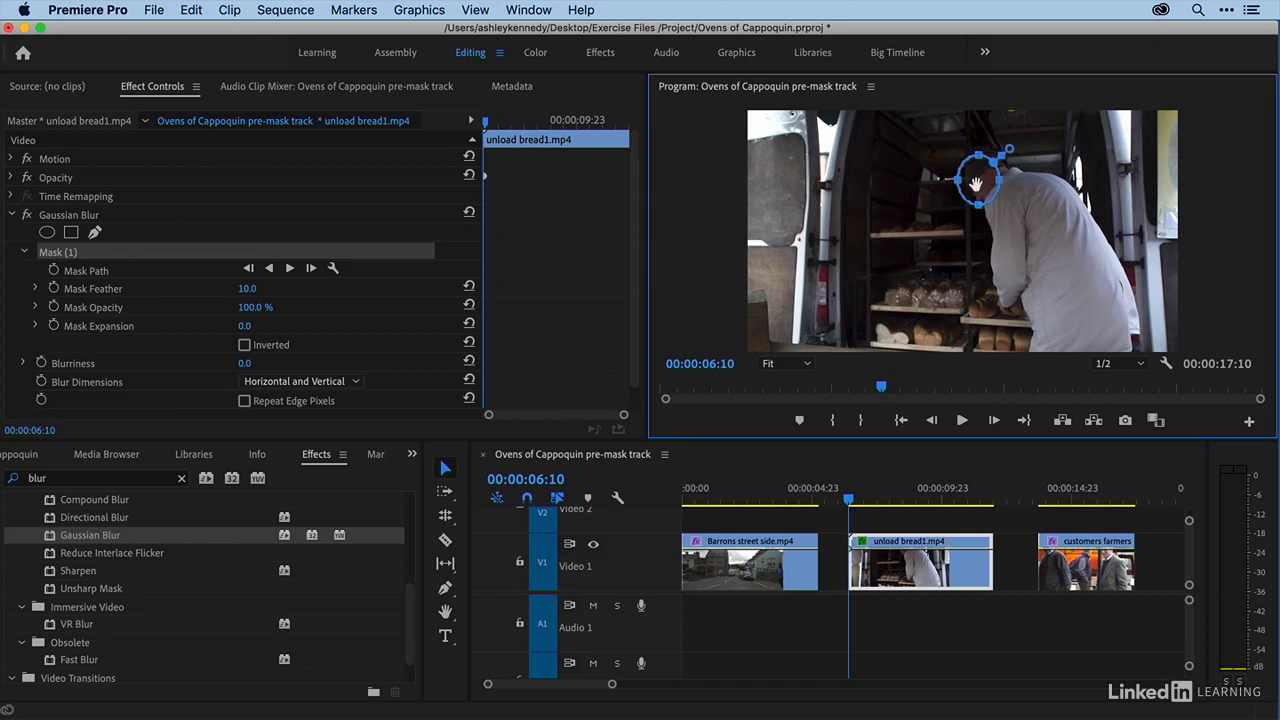
pyautogui.moveTo(975, 186); pyautogui.dragTo(977, 185)
pyautogui.moveTo(502, 124); pyautogui.dragTo(456, 130)
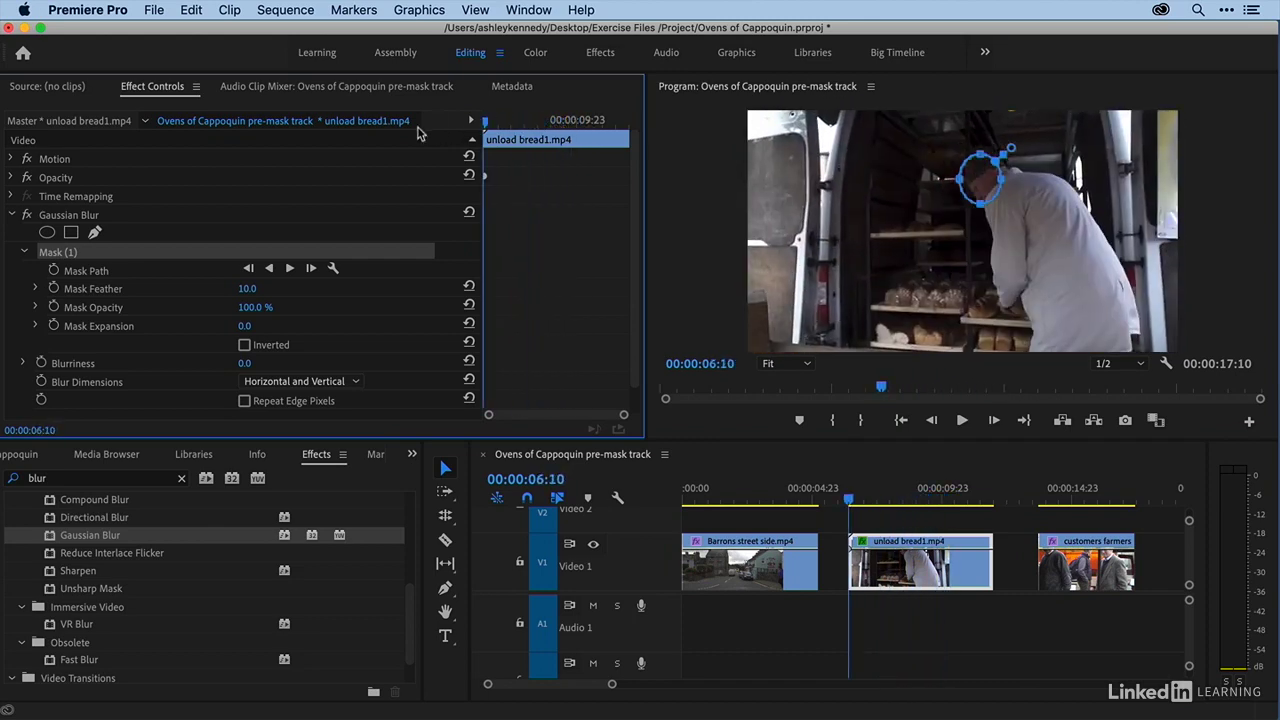
# Start Mask Path keyframing at 00:00:06:10 and set the Gaussian Blur's Blurriness to 44 and Mask Feather to 36
pyautogui.click(54, 270)
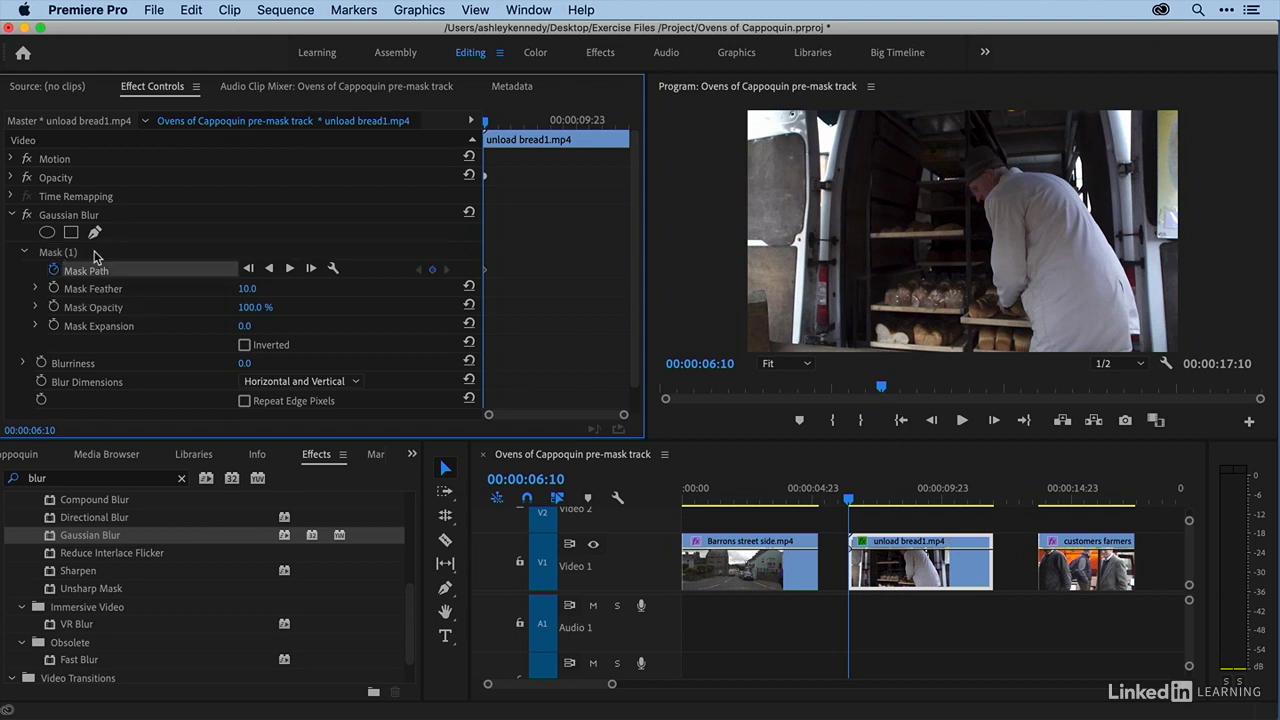
pyautogui.click(95, 255)
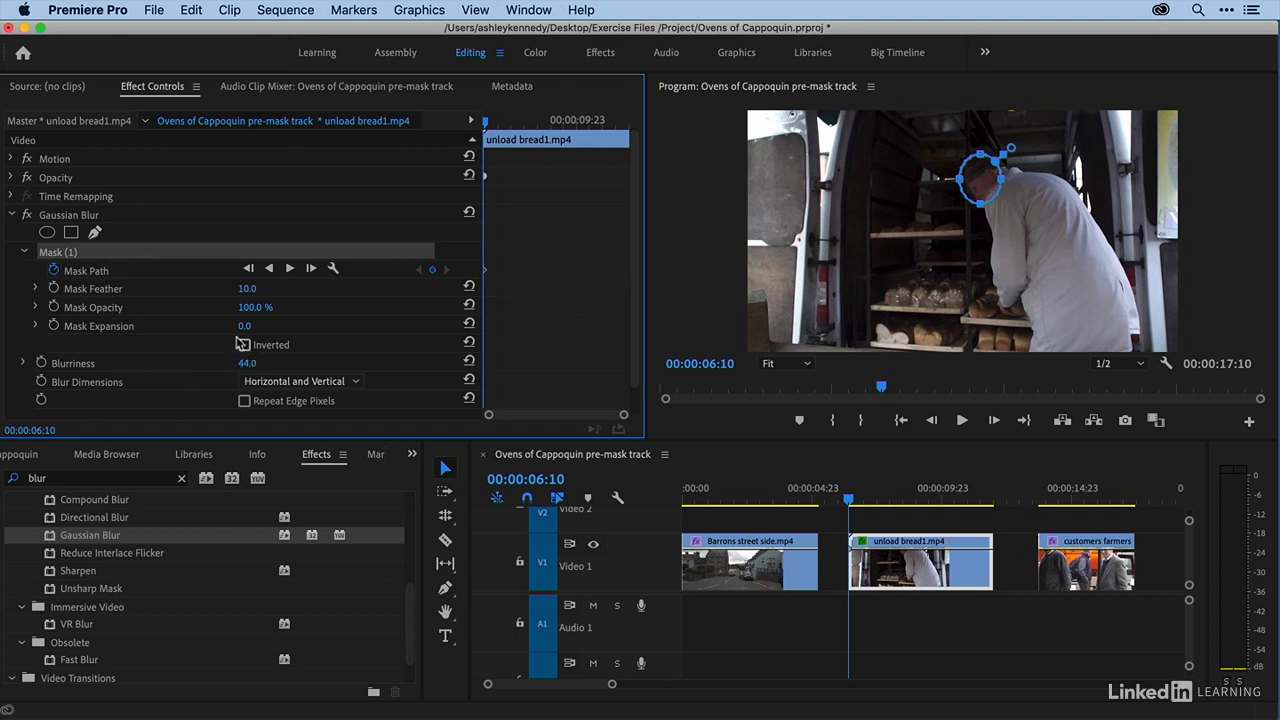
pyautogui.moveTo(245, 289); pyautogui.dragTo(267, 289)
# Keyframe the mask over the man's head at 00:00:07:02, 00:00:07:13 and 00:00:07:23
pyautogui.moveTo(490, 125); pyautogui.dragTo(501, 125)
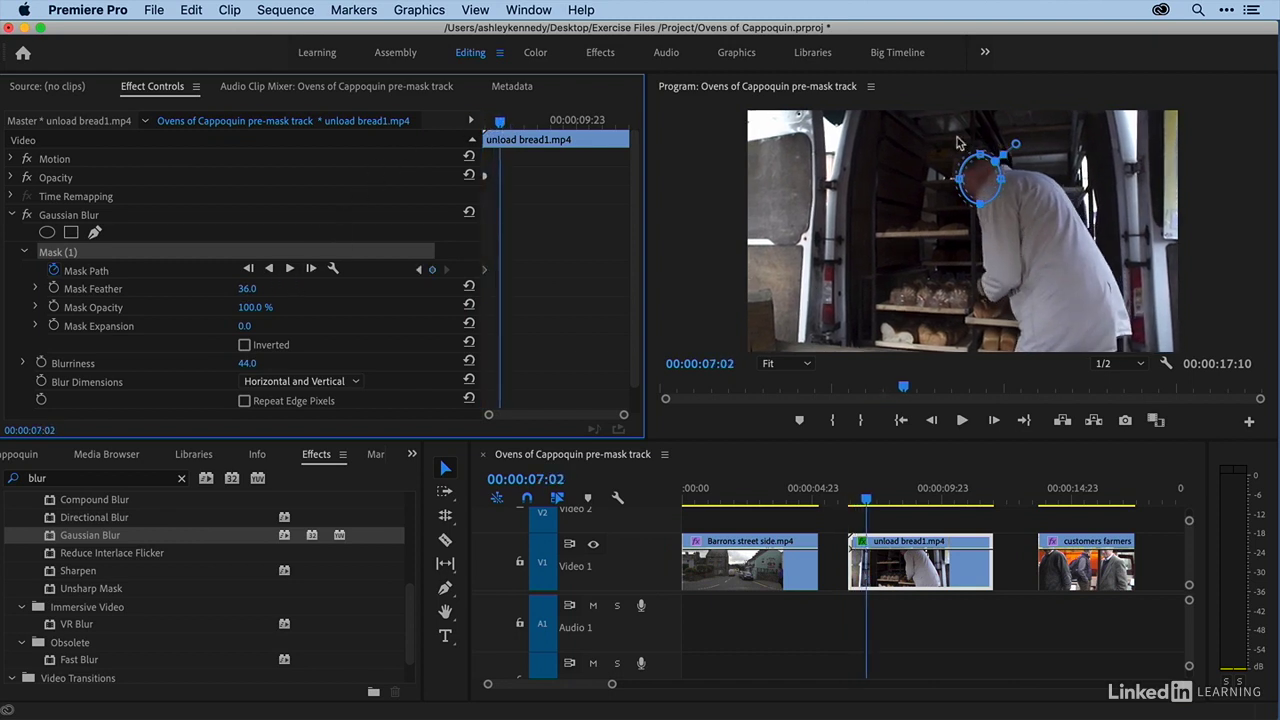
pyautogui.moveTo(978, 176); pyautogui.dragTo(967, 172)
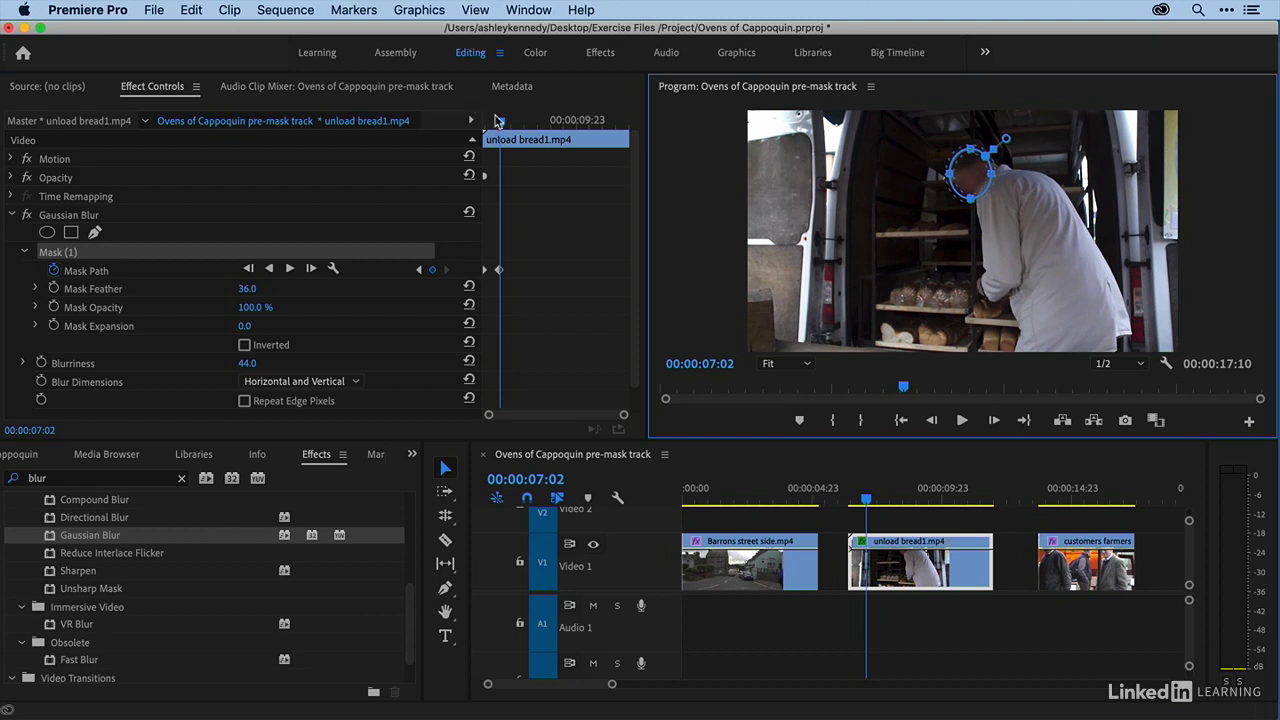
pyautogui.moveTo(498, 121); pyautogui.dragTo(512, 122)
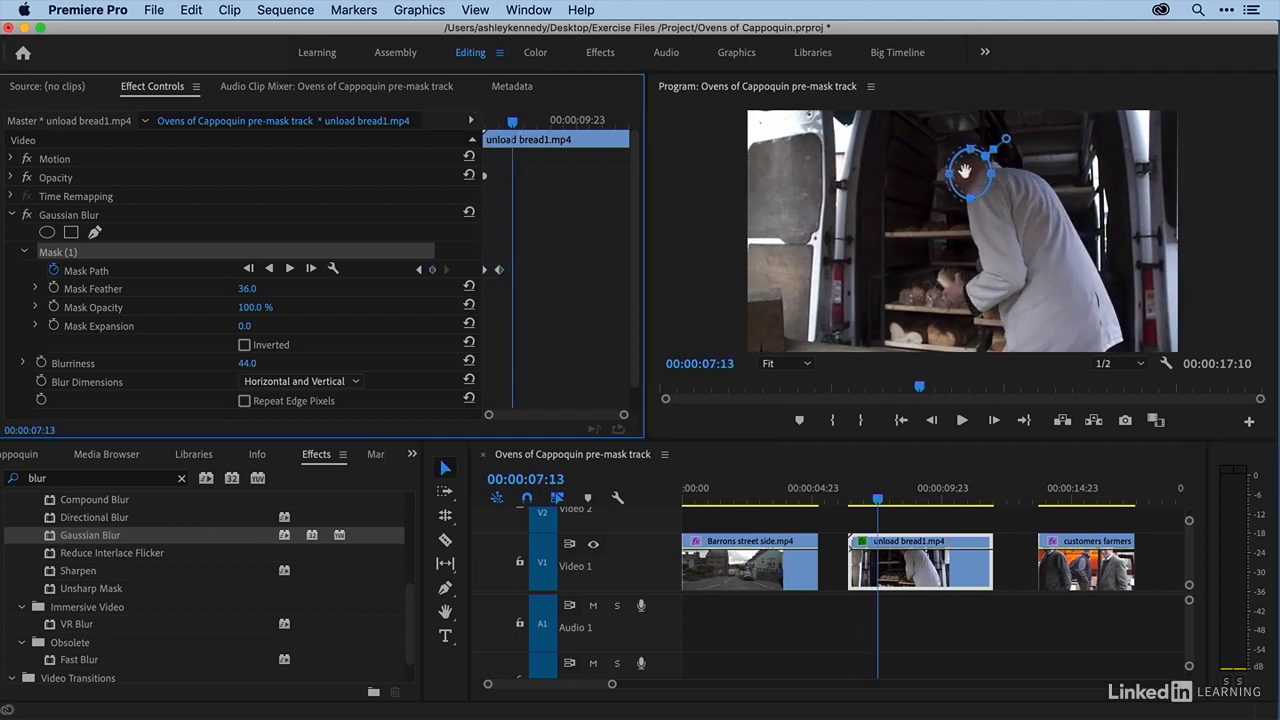
pyautogui.moveTo(965, 171); pyautogui.dragTo(957, 171)
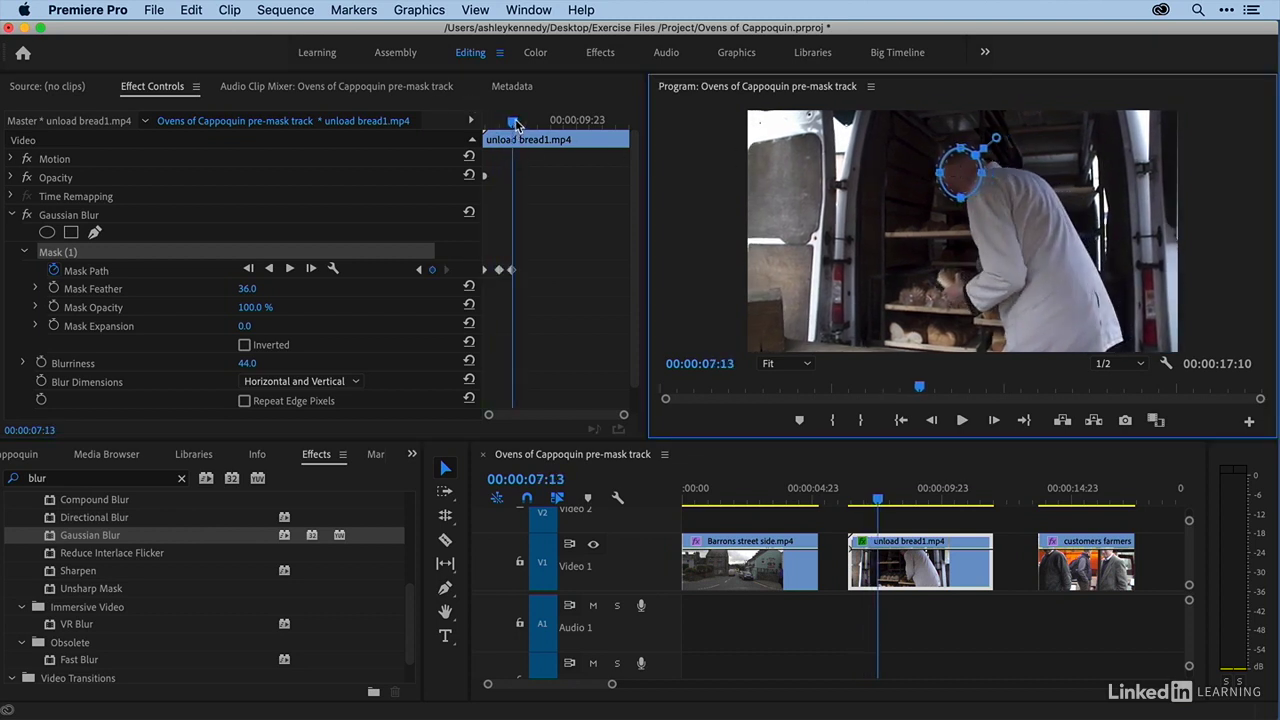
pyautogui.moveTo(516, 122); pyautogui.dragTo(522, 122)
pyautogui.click(960, 170)
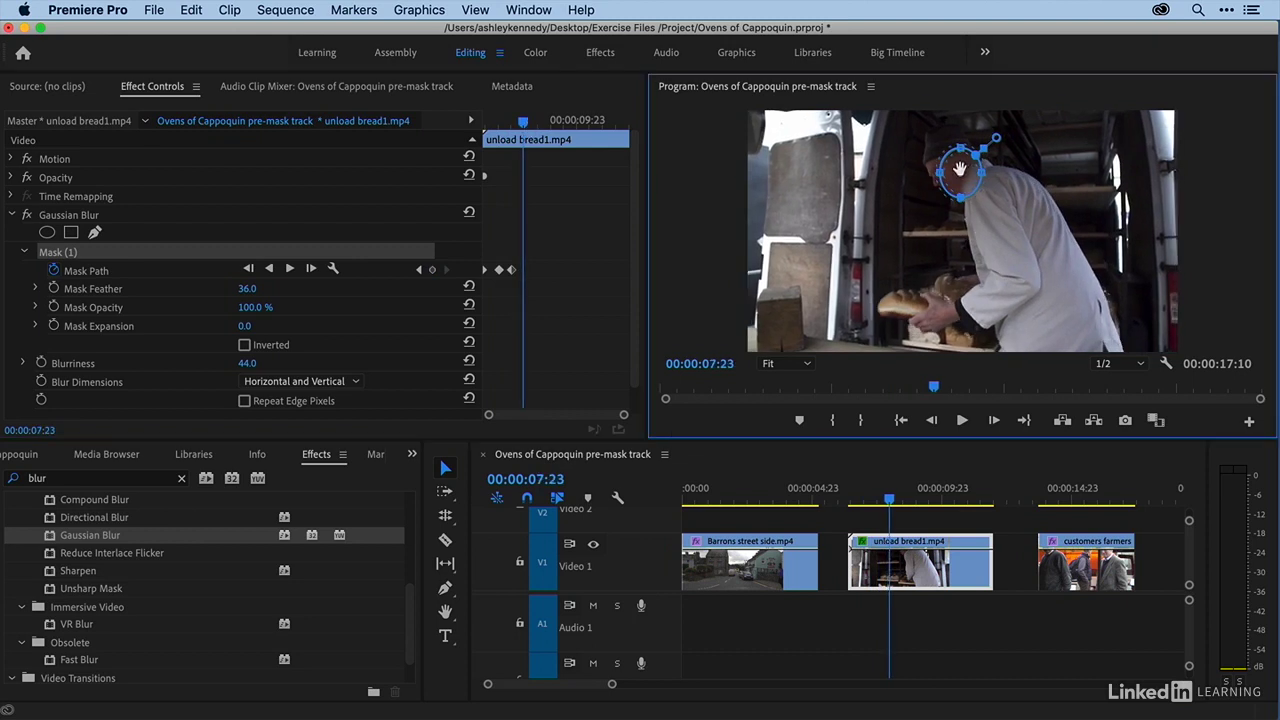
pyautogui.moveTo(960, 170)
pyautogui.mouseDown()
pyautogui.moveTo(926, 176)
pyautogui.moveTo(951, 194)
pyautogui.moveTo(948, 162)
pyautogui.mouseUp()
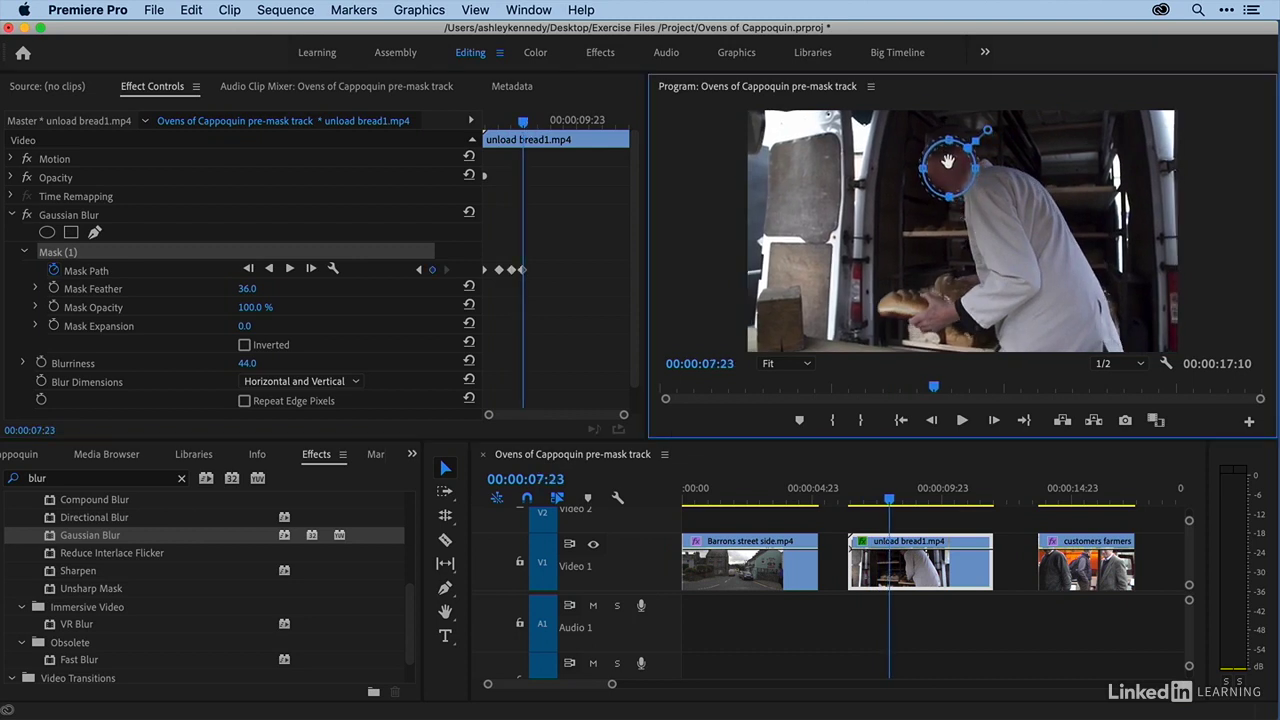
# Keyframe the mask over the man's moving head at 00:00:08:11, 00:00:08:23 and 00:00:09:05
pyautogui.moveTo(533, 124); pyautogui.dragTo(537, 120)
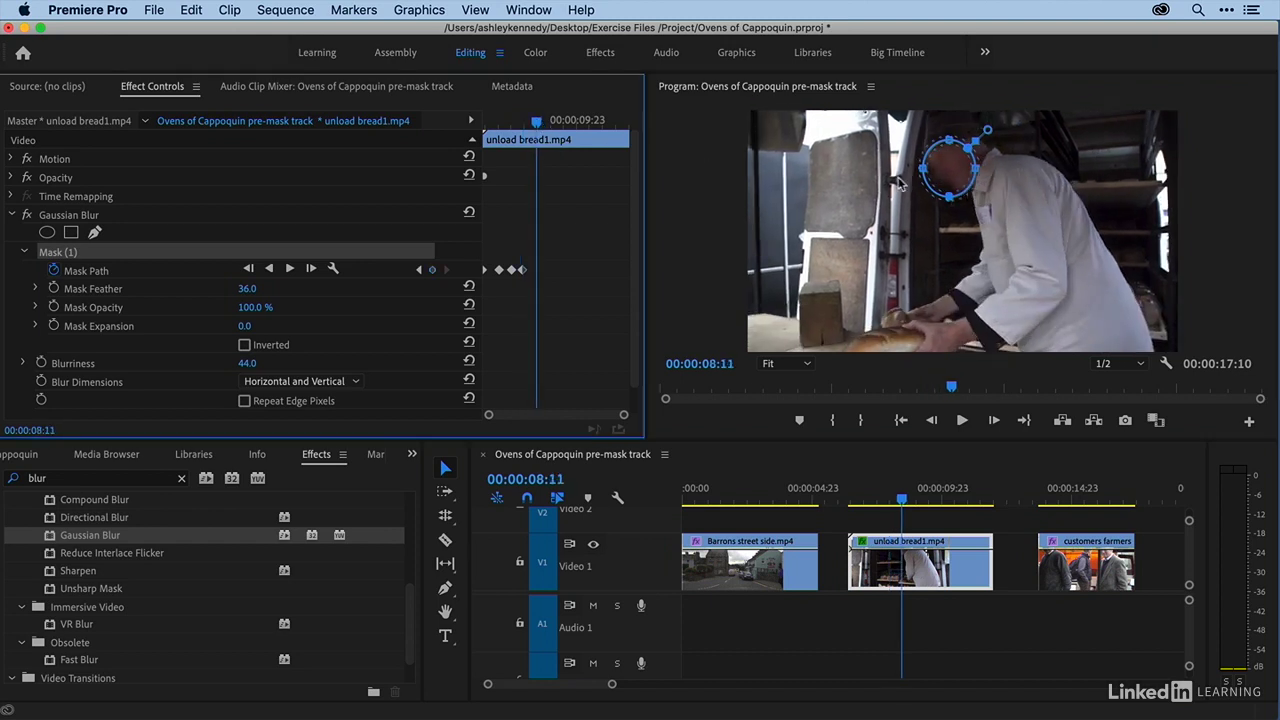
pyautogui.click(944, 170)
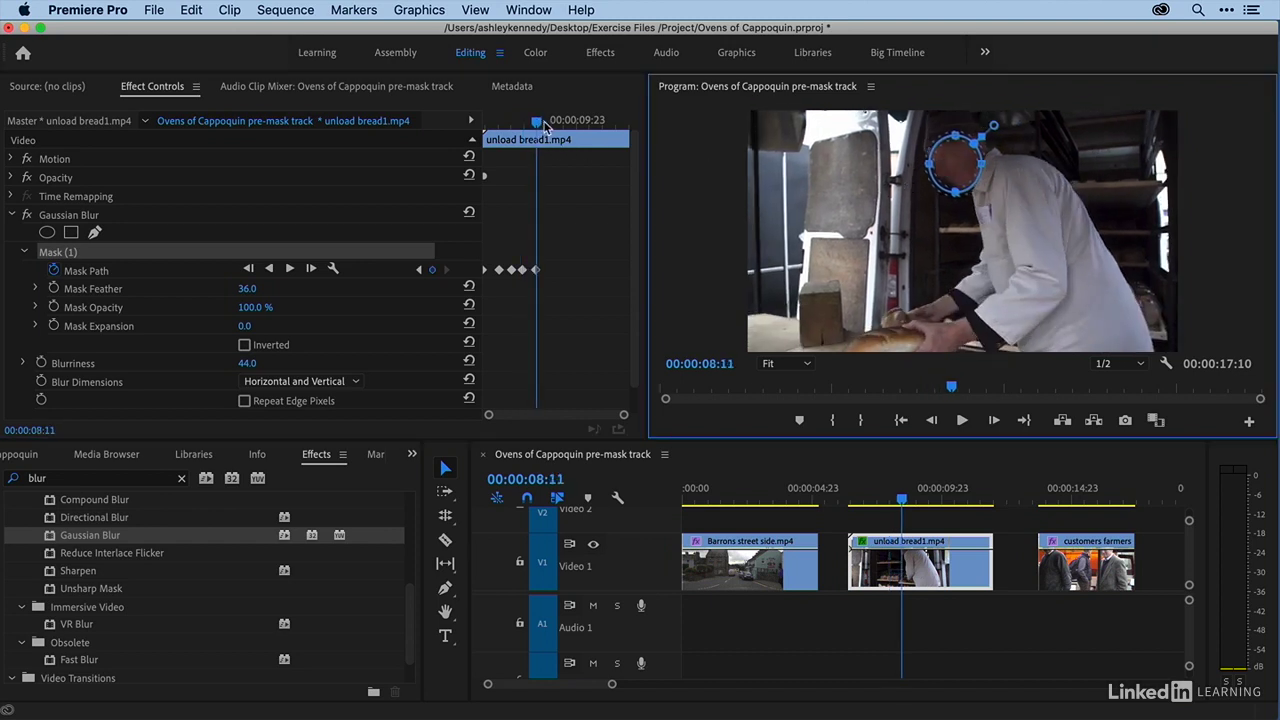
pyautogui.moveTo(537, 121); pyautogui.dragTo(549, 124)
pyautogui.moveTo(948, 168); pyautogui.dragTo(980, 181)
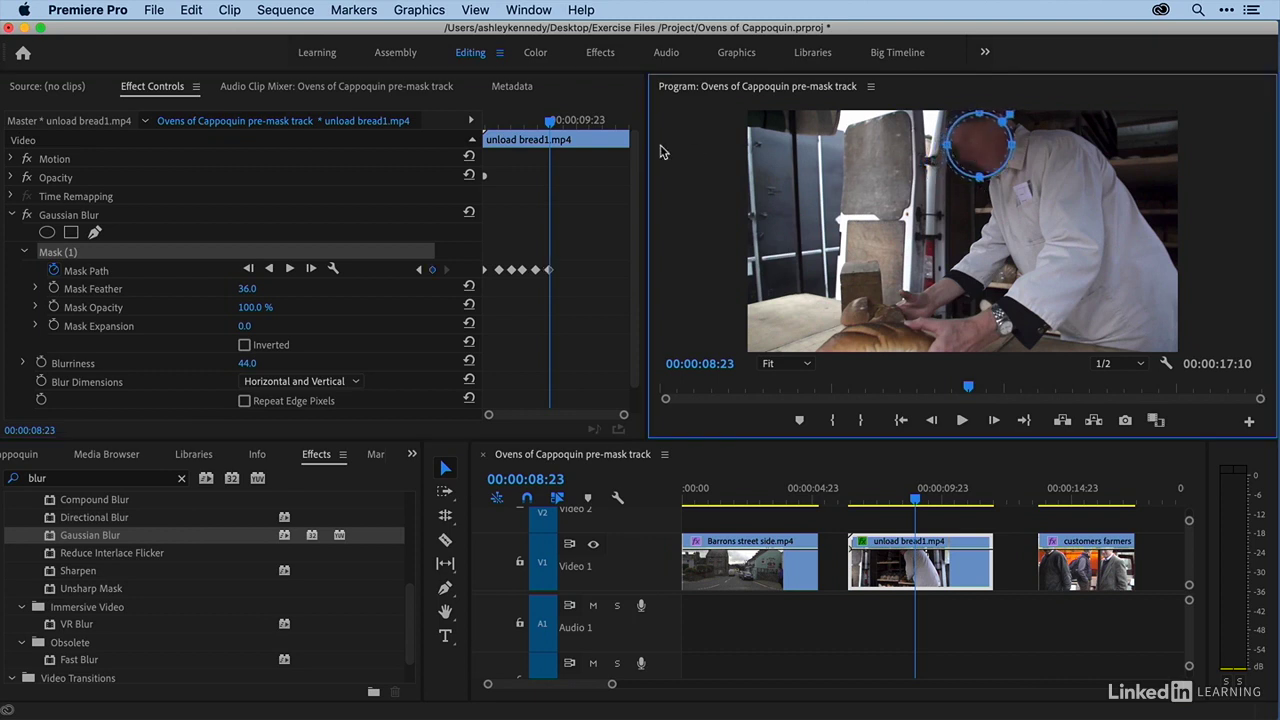
pyautogui.moveTo(541, 123); pyautogui.dragTo(558, 121)
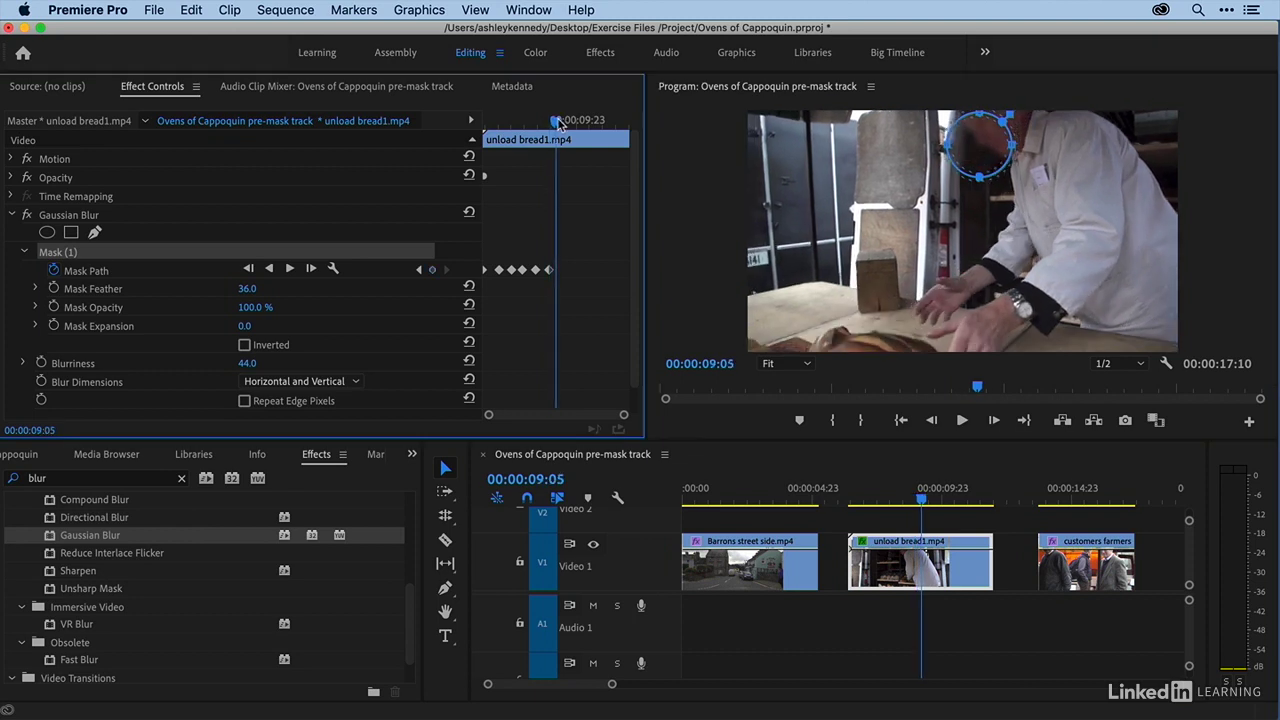
pyautogui.moveTo(948, 140); pyautogui.dragTo(960, 125)
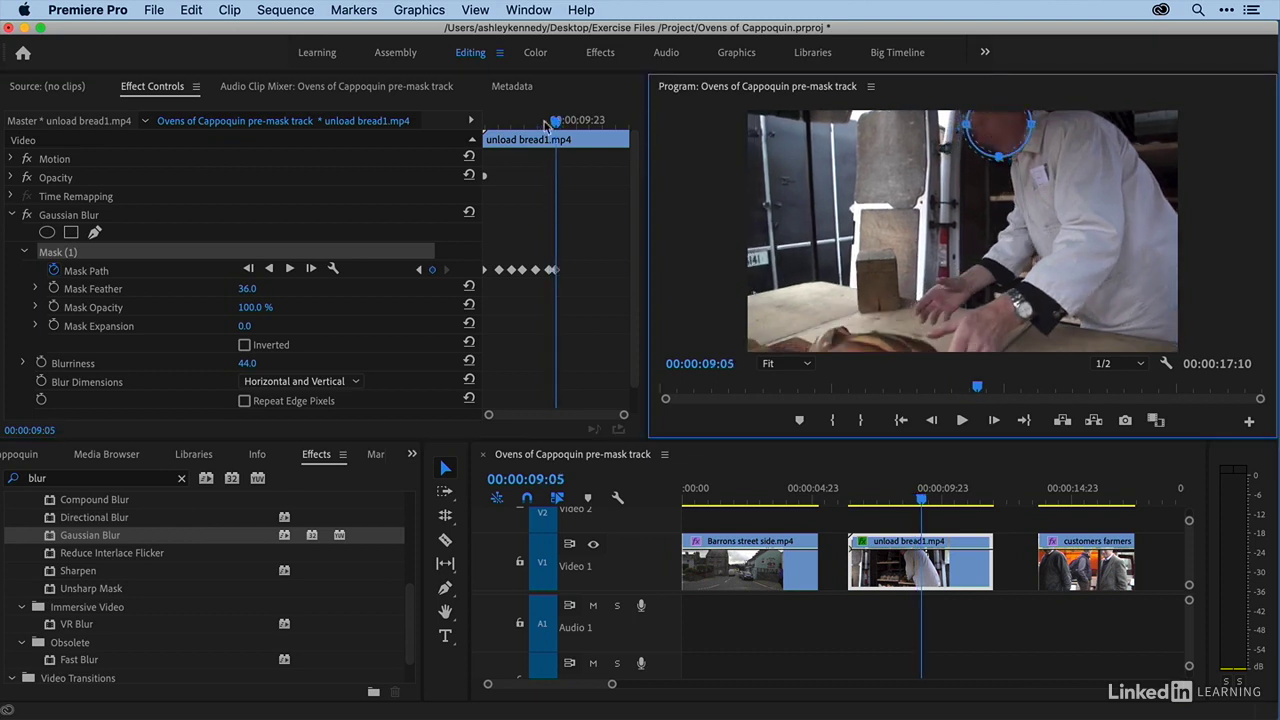
# Keyframe the mask moving up out of the frame with the head at 00:00:09:14 and 00:00:09:17
pyautogui.moveTo(545, 123); pyautogui.dragTo(570, 122)
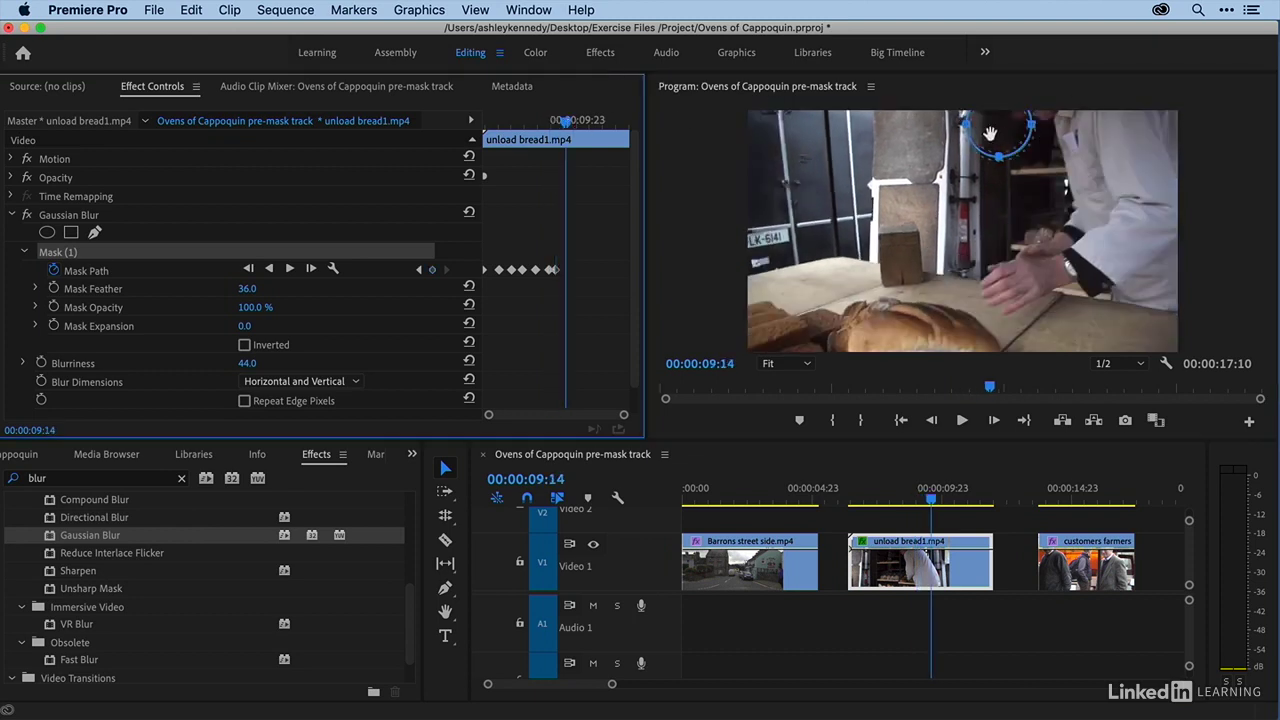
pyautogui.moveTo(987, 132); pyautogui.dragTo(1031, 98)
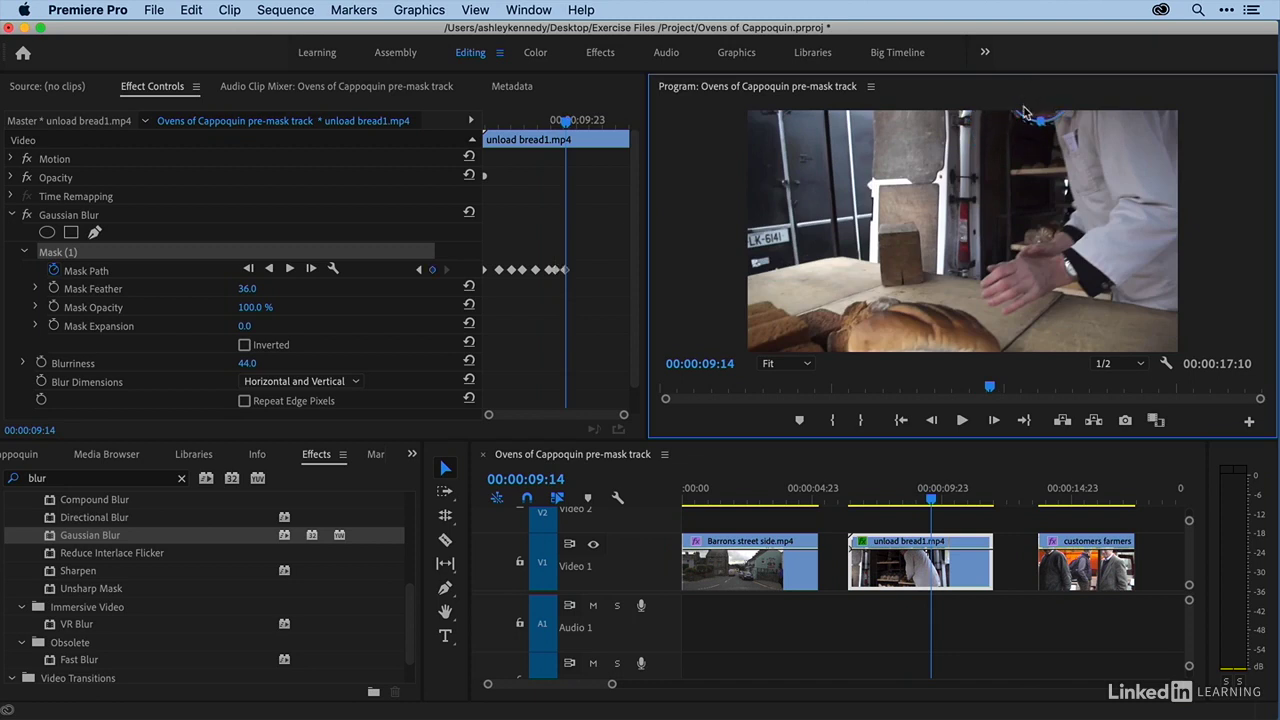
pyautogui.moveTo(568, 121); pyautogui.dragTo(572, 121)
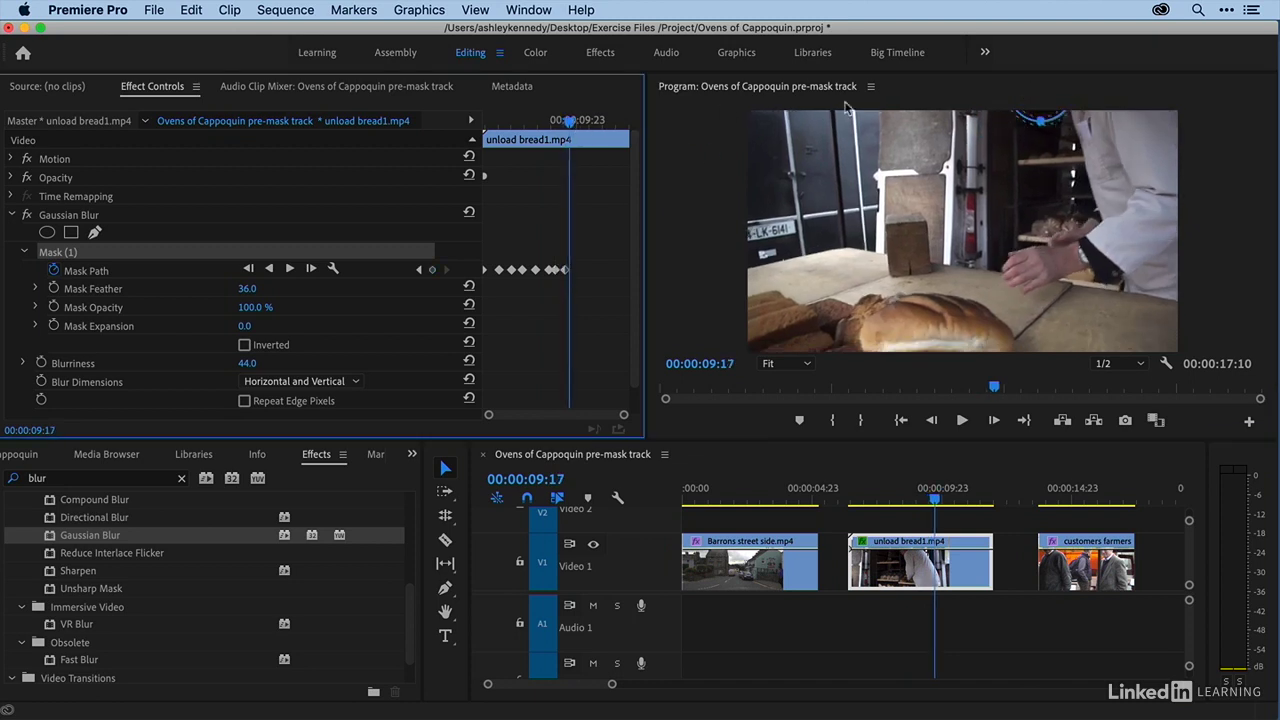
pyautogui.click(1040, 120)
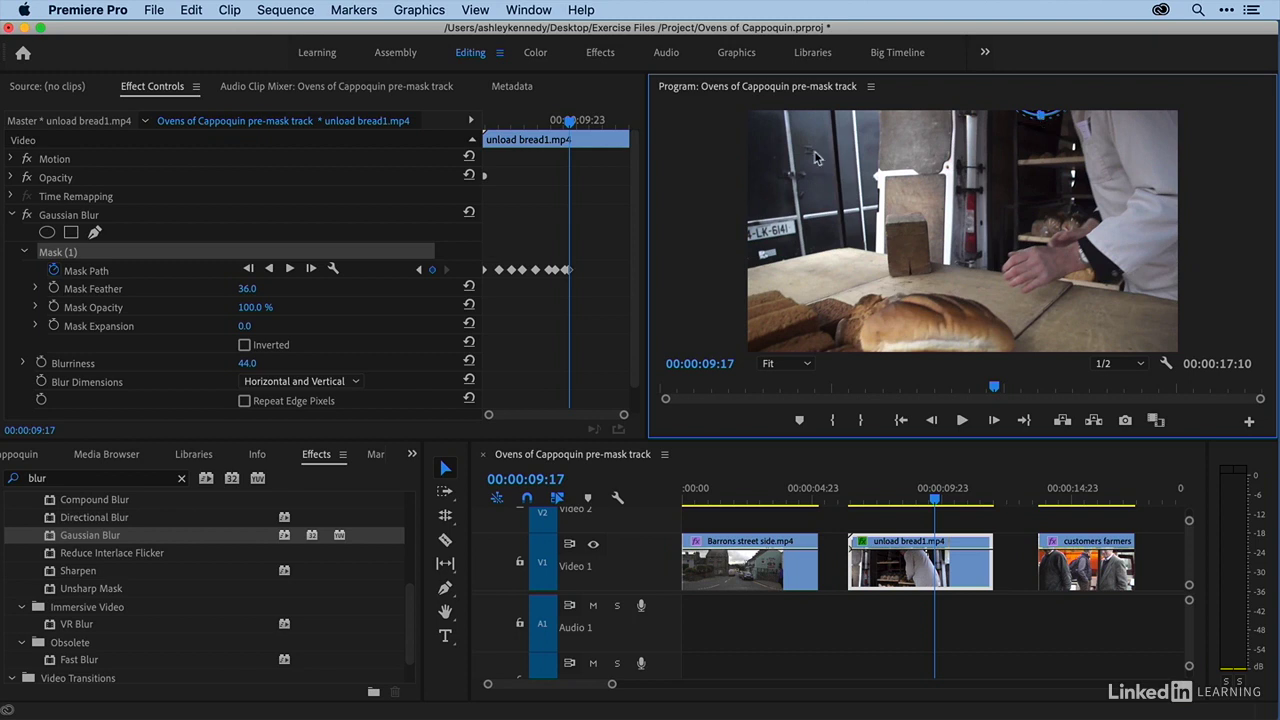
# Play the unload bread1.mp4 clip from its first frame to check how the blur mask follows the head
pyautogui.moveTo(530, 122); pyautogui.dragTo(452, 122)
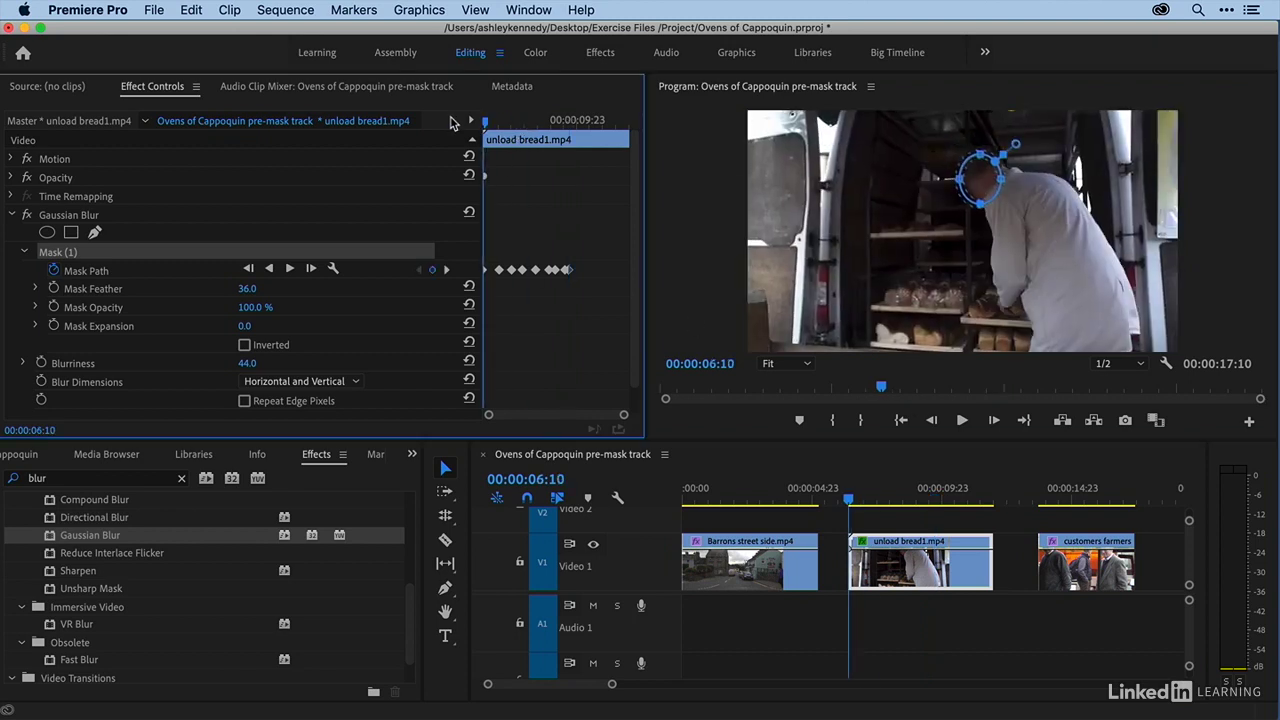
pyautogui.press('space')
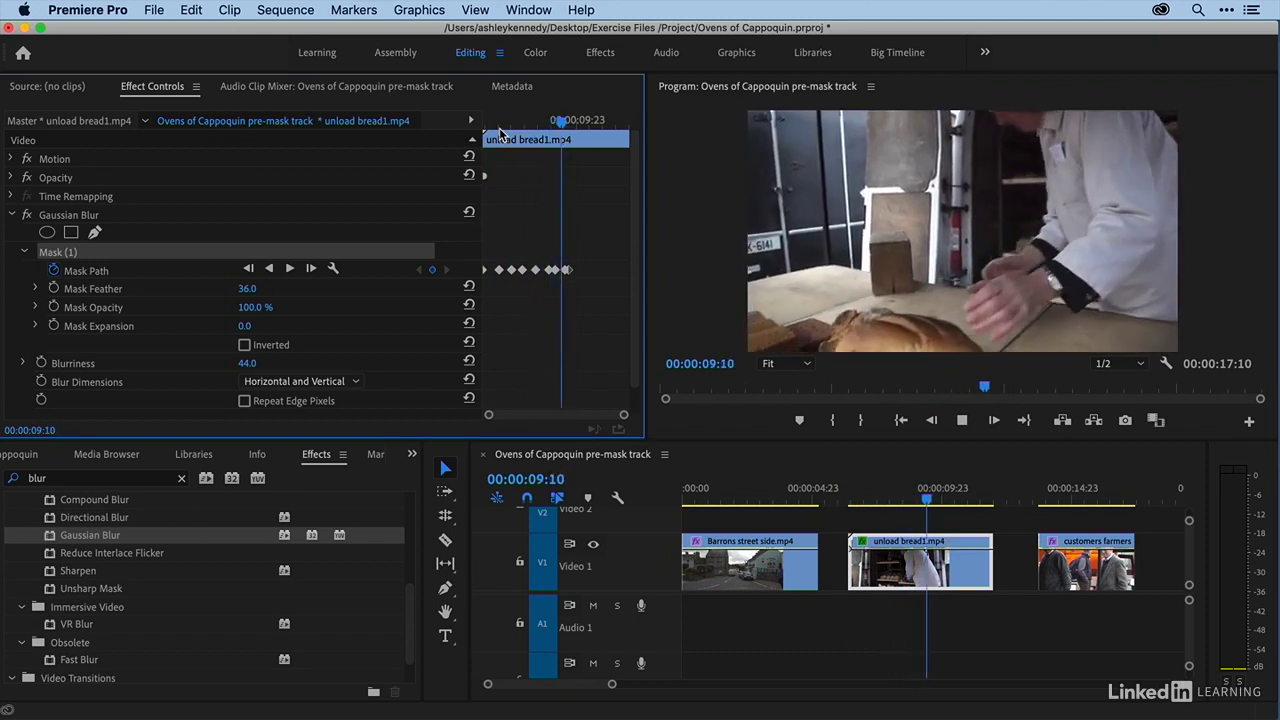
pyautogui.press('space')
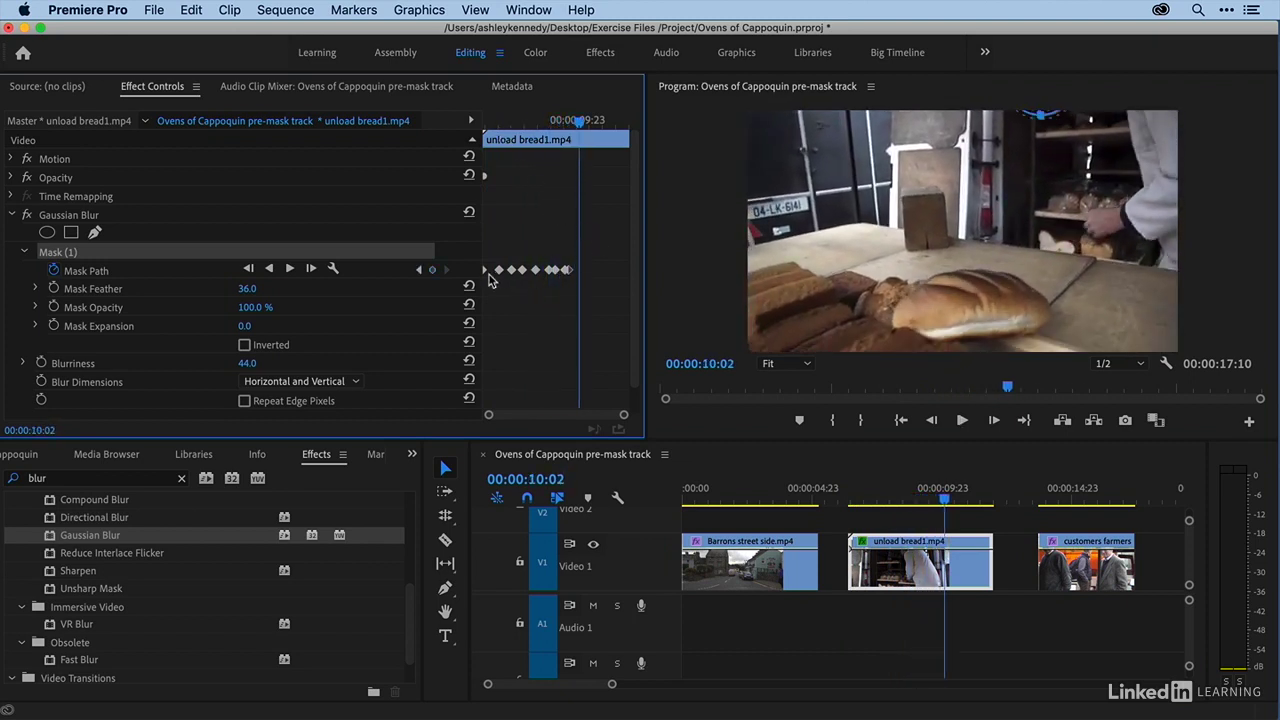
# Delete all the Mask Path keyframes and return to the clip's first frame at 00:00:06:10
pyautogui.moveTo(582, 252); pyautogui.dragTo(466, 298)
pyautogui.press('Delete')
pyautogui.moveTo(579, 122); pyautogui.dragTo(469, 124)
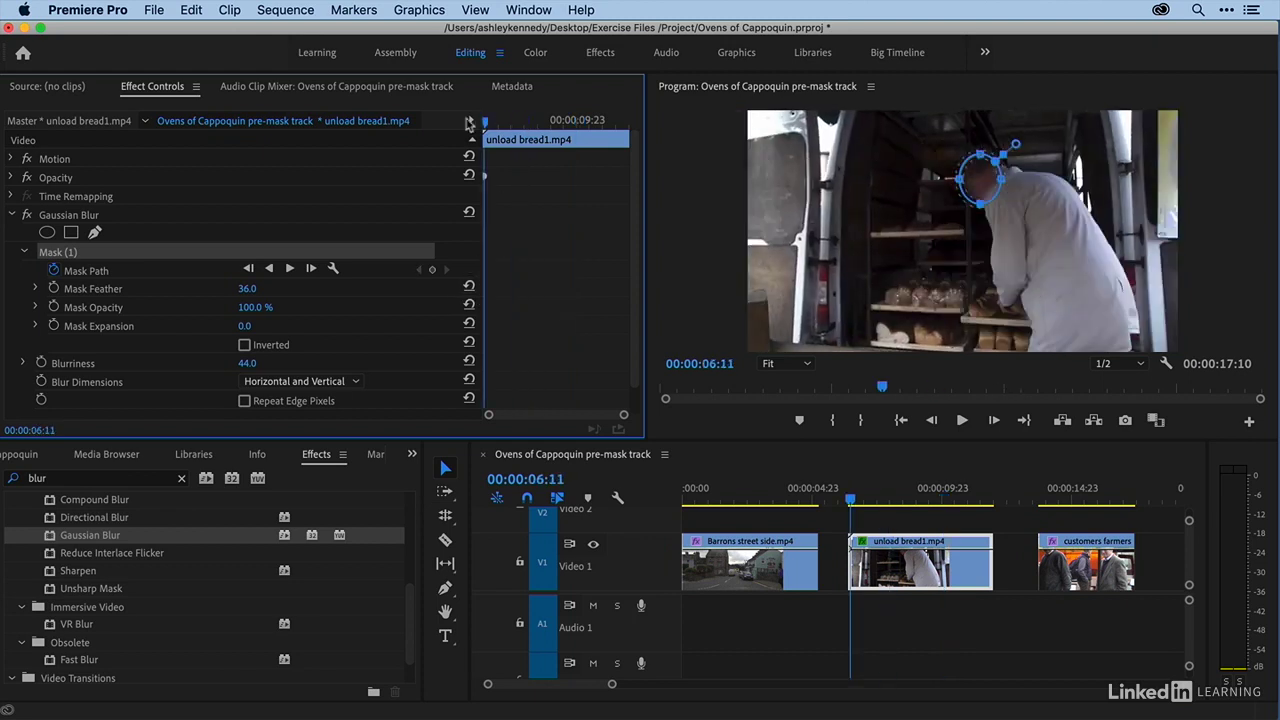
pyautogui.press('Left')
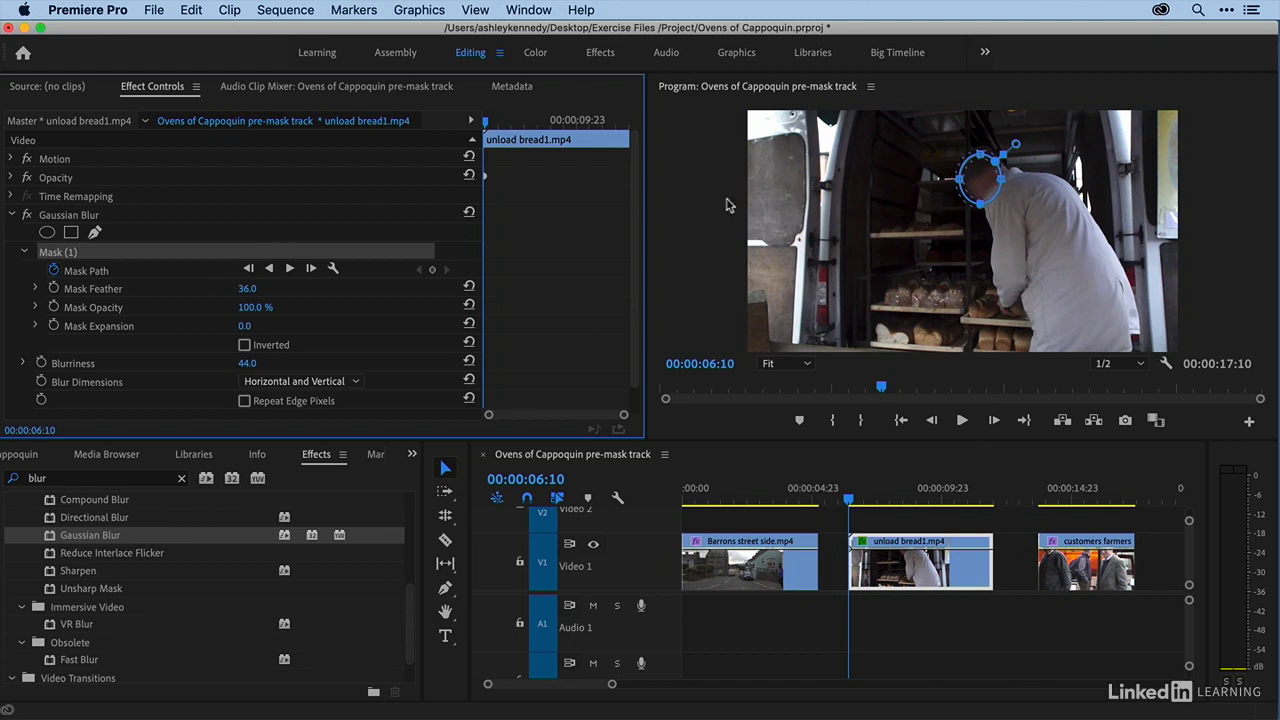
# Review the mask tracking method options, track the mask forward from 00:00:06:10 and stop the tracking at 00:00:08:20
pyautogui.click(333, 268)
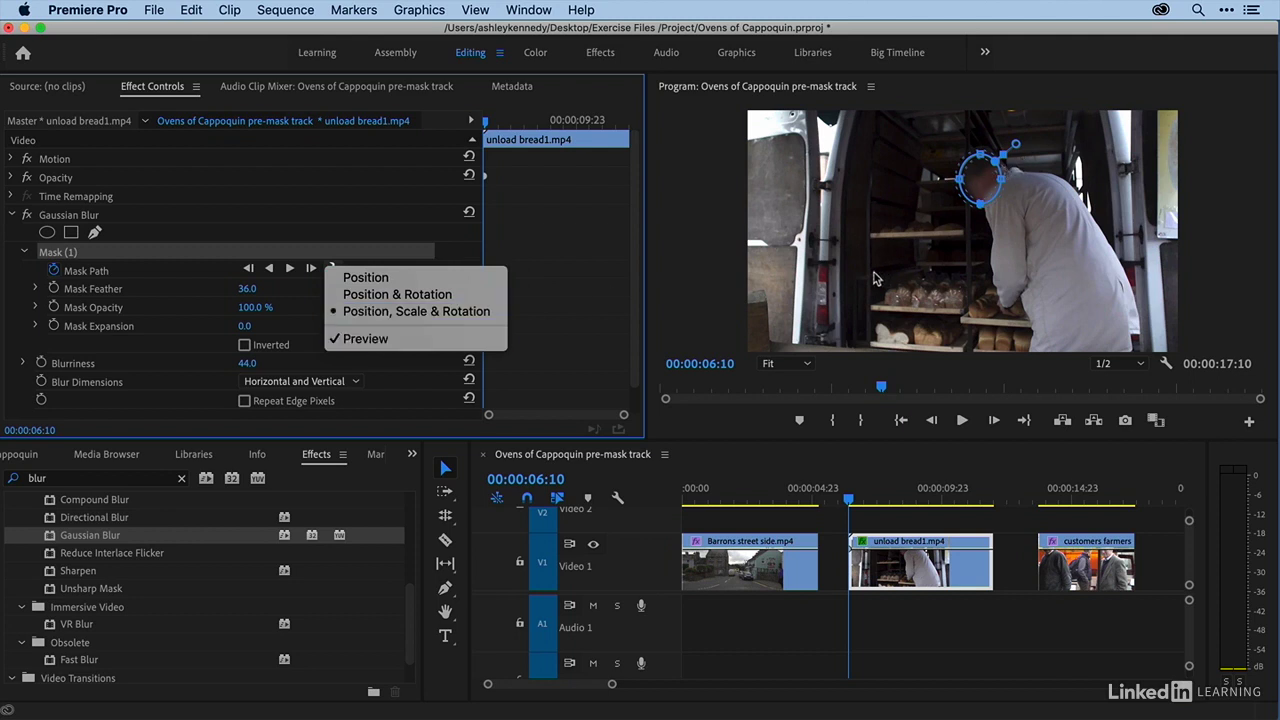
pyautogui.click(188, 275)
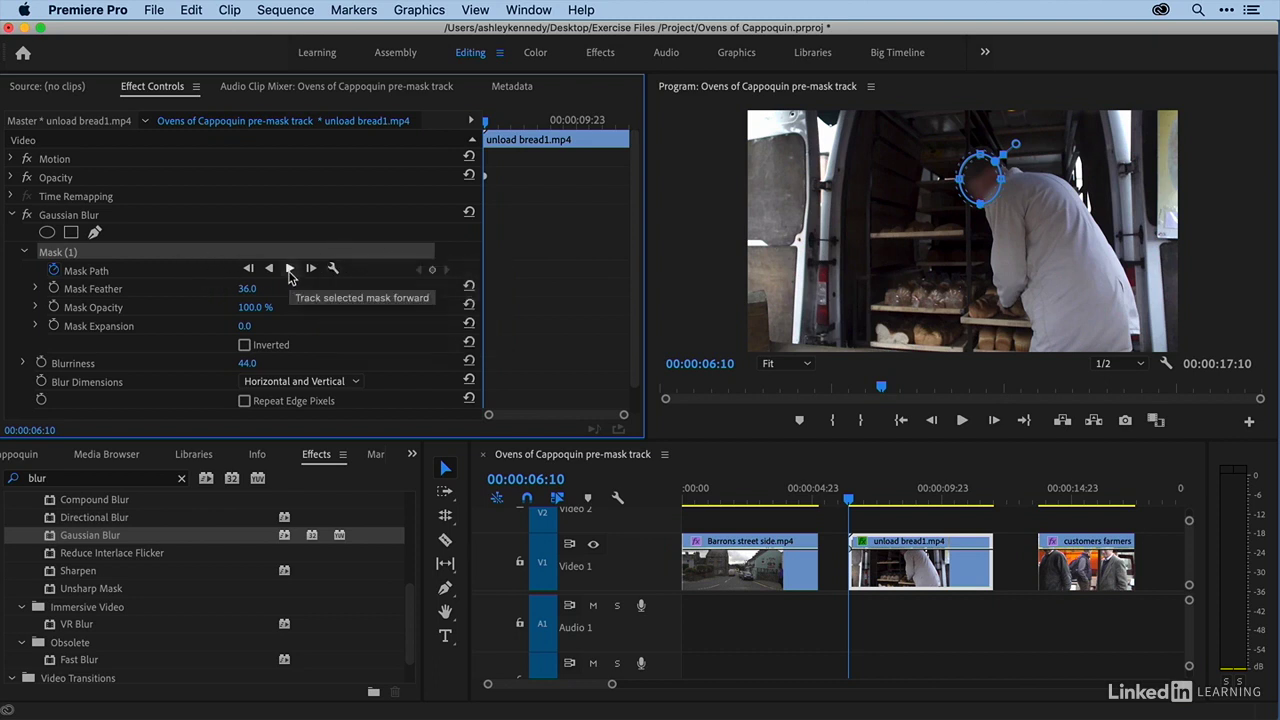
pyautogui.click(289, 270)
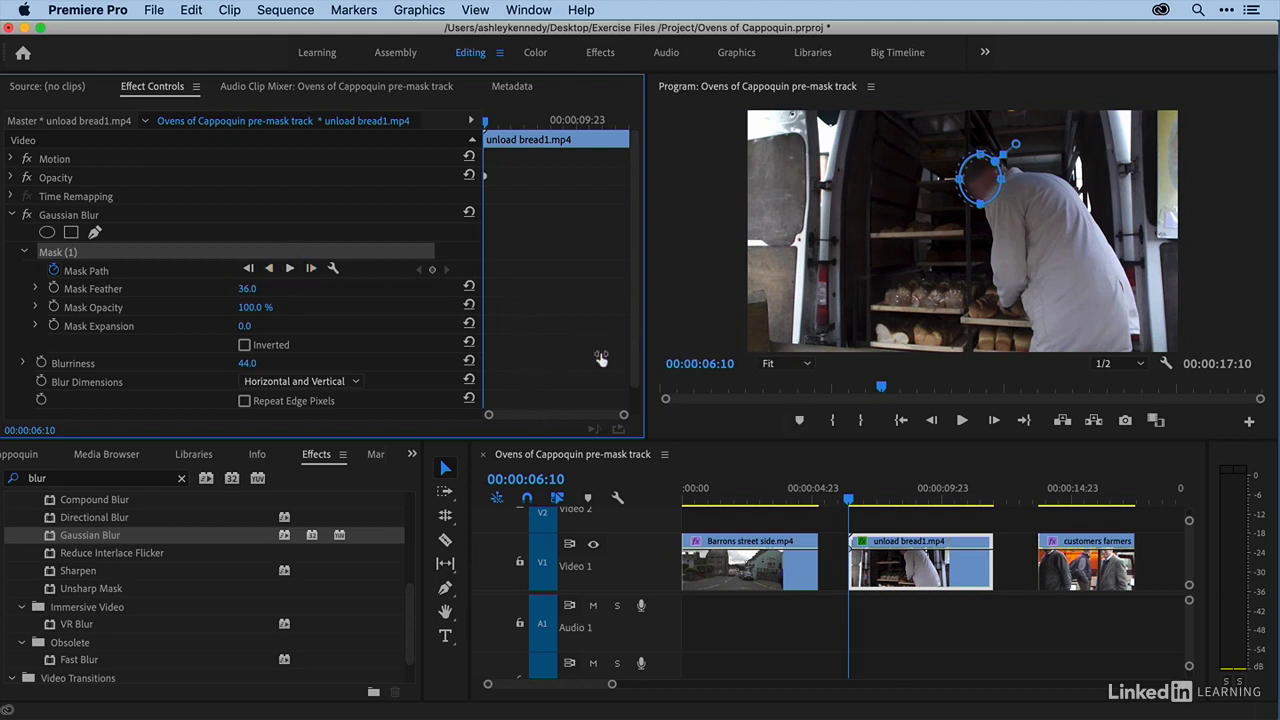
pyautogui.click(289, 269)
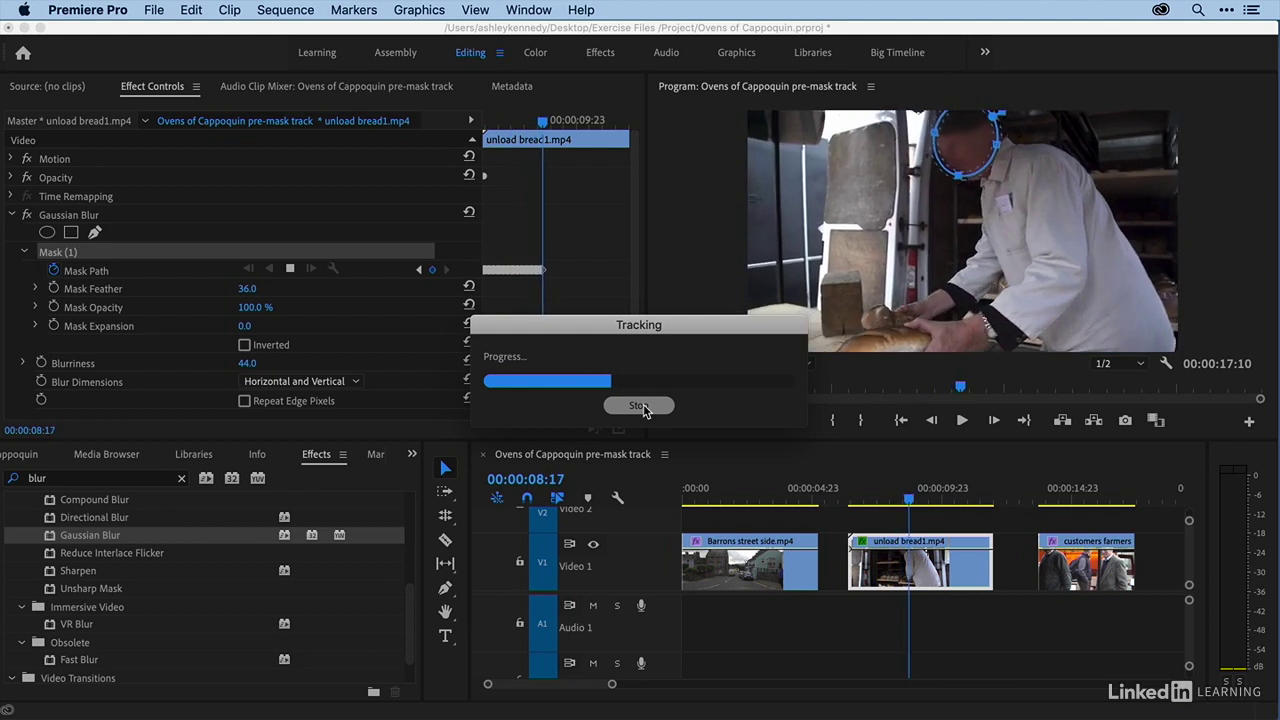
pyautogui.click(640, 407)
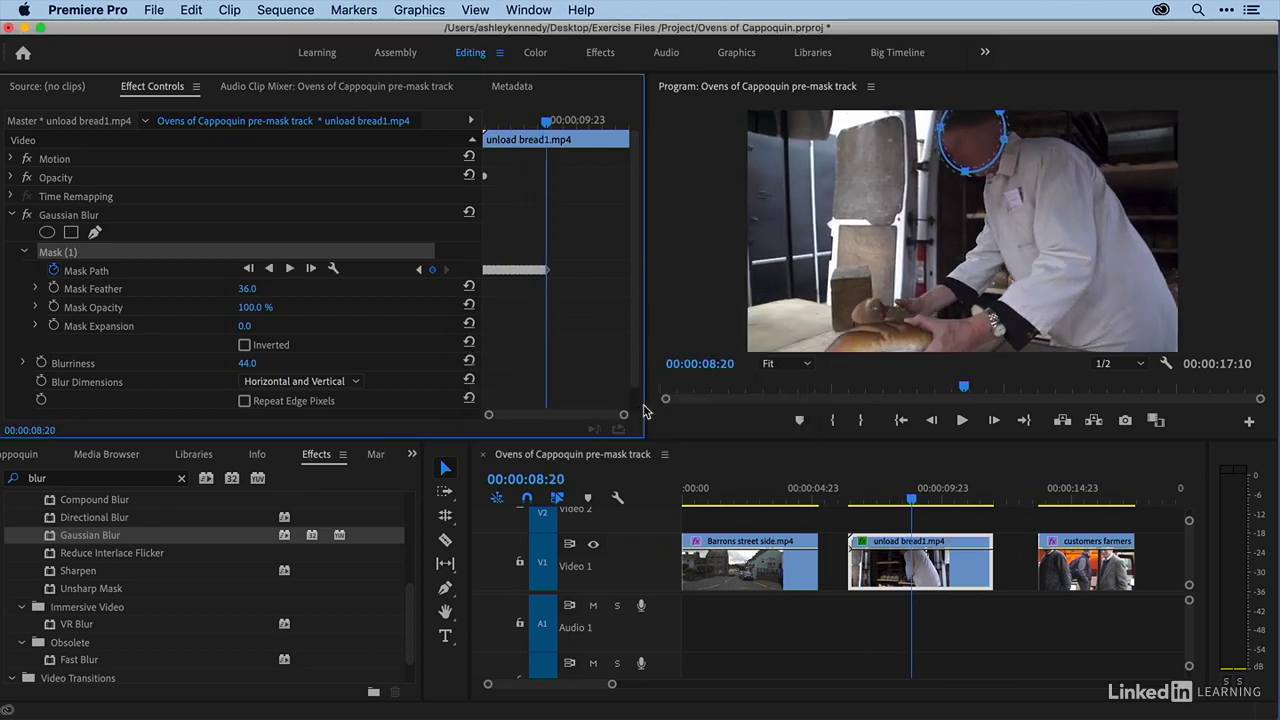
# Reposition the mask over the head at 00:00:08:20, track it forward to 00:00:09:18 and move it out of the frame there
pyautogui.click(978, 134)
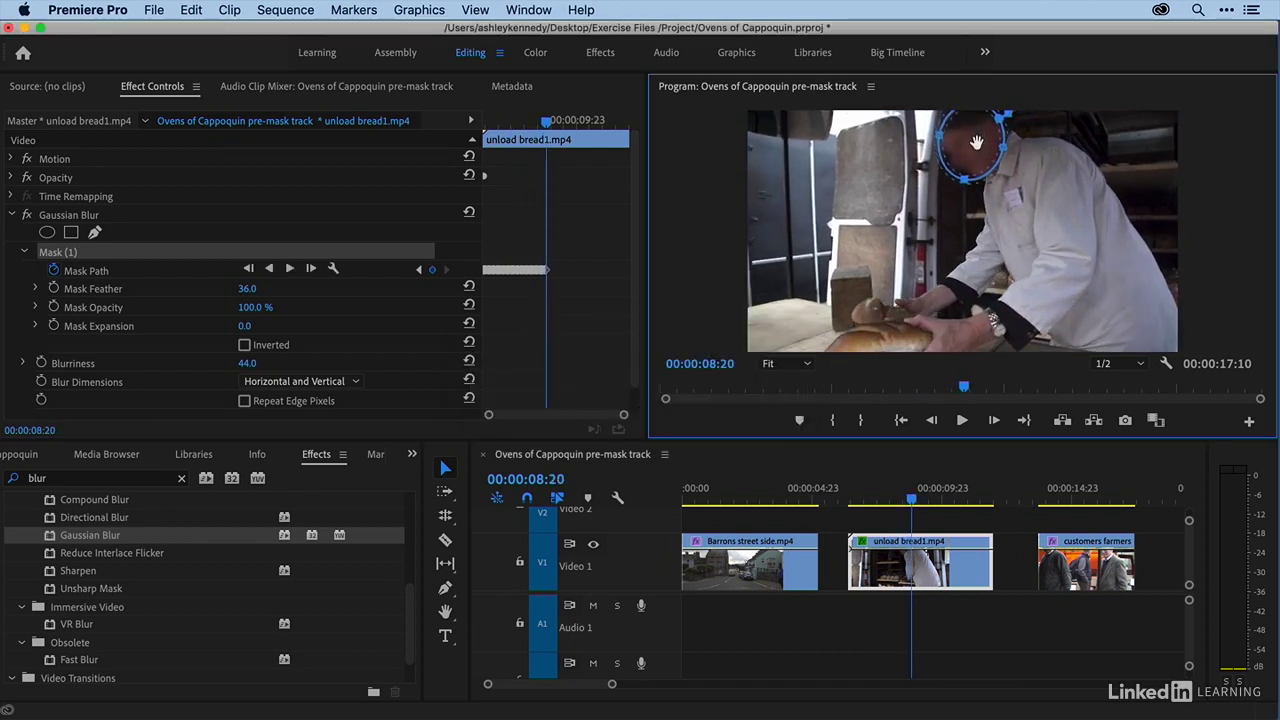
pyautogui.click(289, 268)
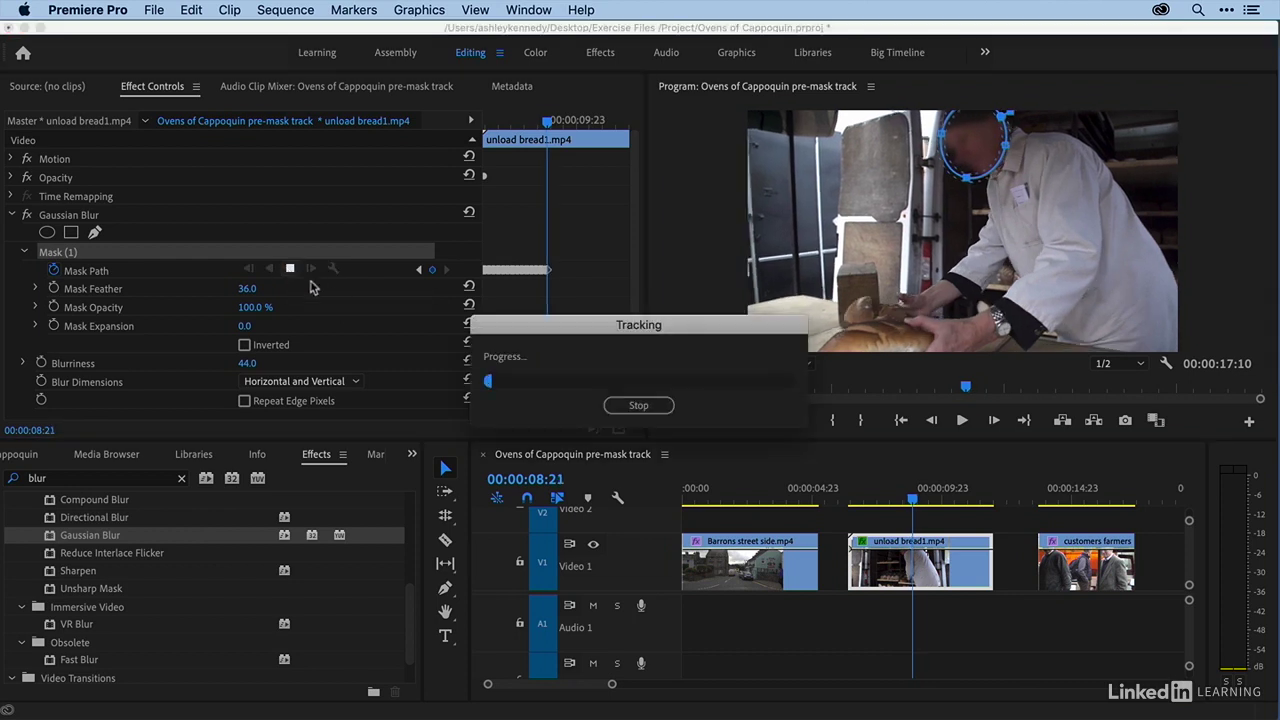
pyautogui.click(637, 407)
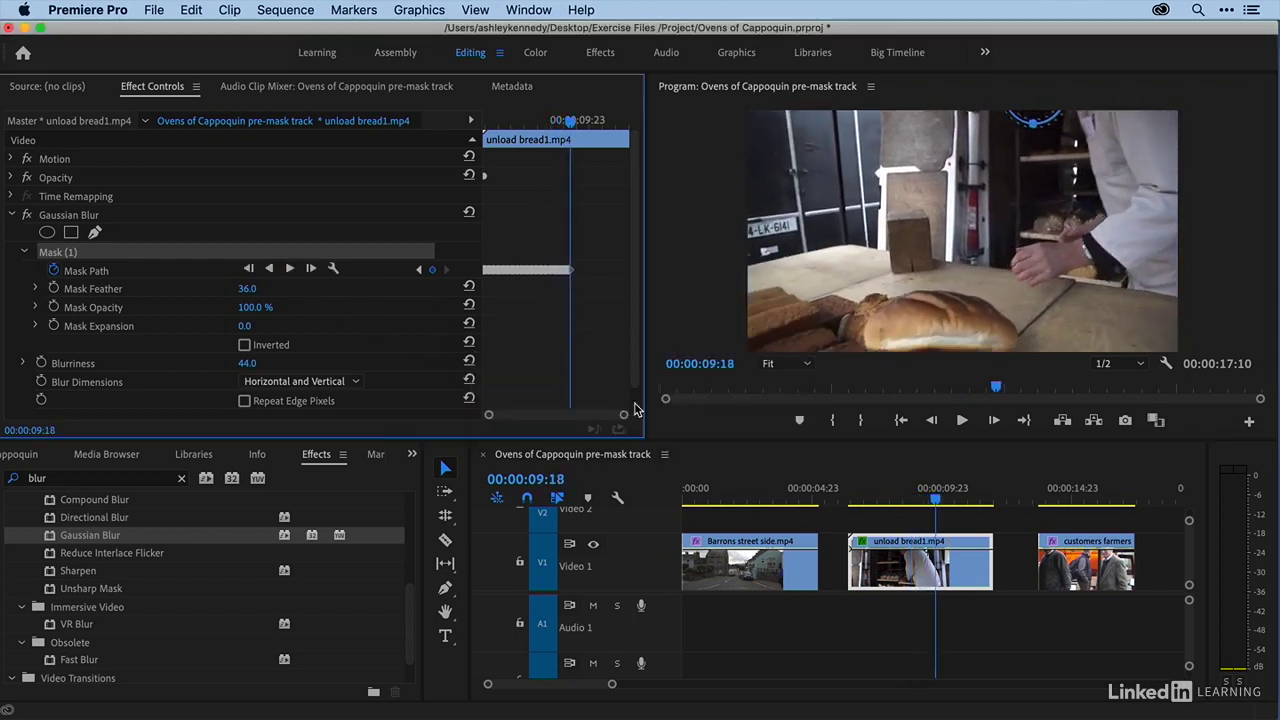
pyautogui.click(1043, 110)
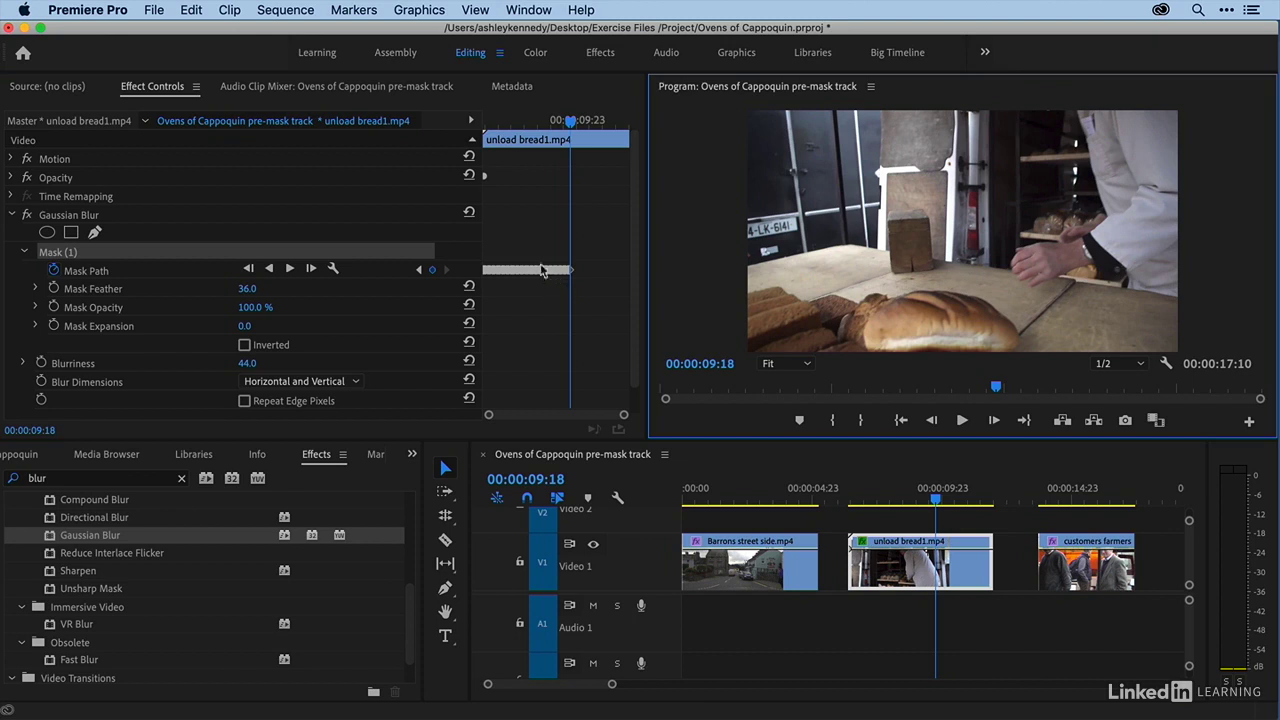
# Examine the individual frame-by-frame Mask Path keyframes that the tracking made on the unload bread1.mp4 clip
pyautogui.press('=')
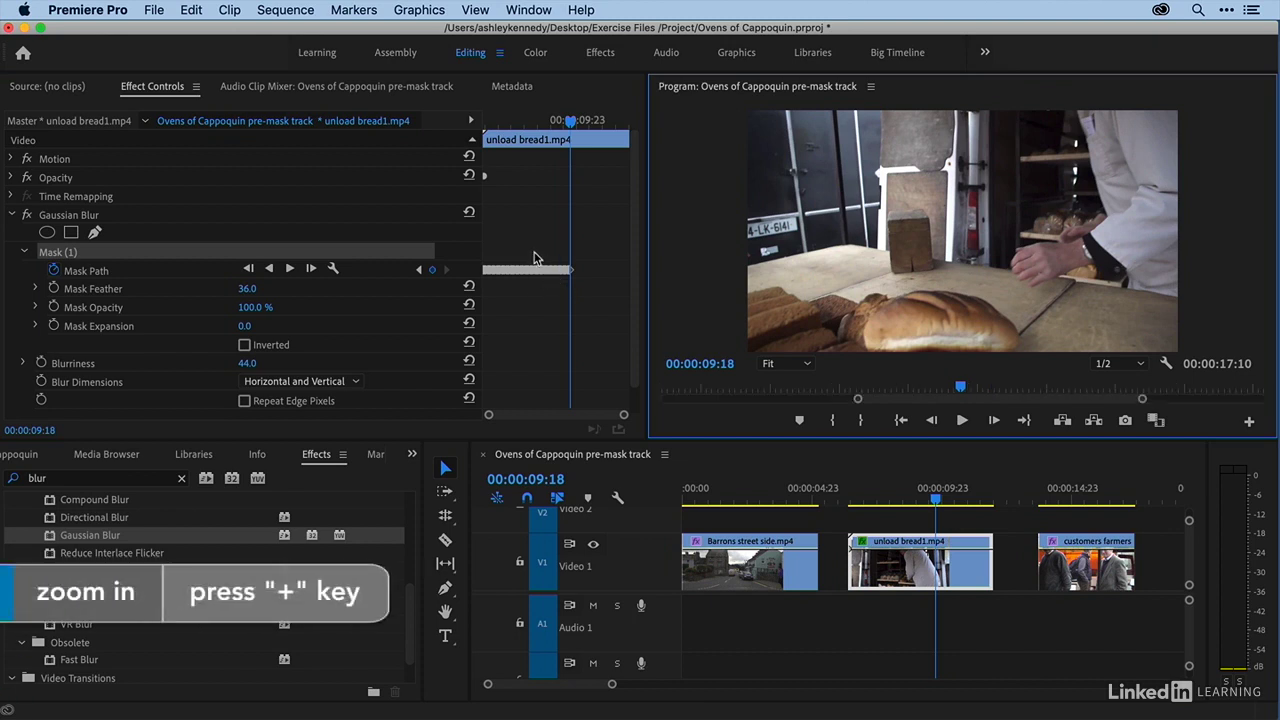
pyautogui.click(534, 253)
pyautogui.press('=')
pyautogui.press('=')
pyautogui.press('=')
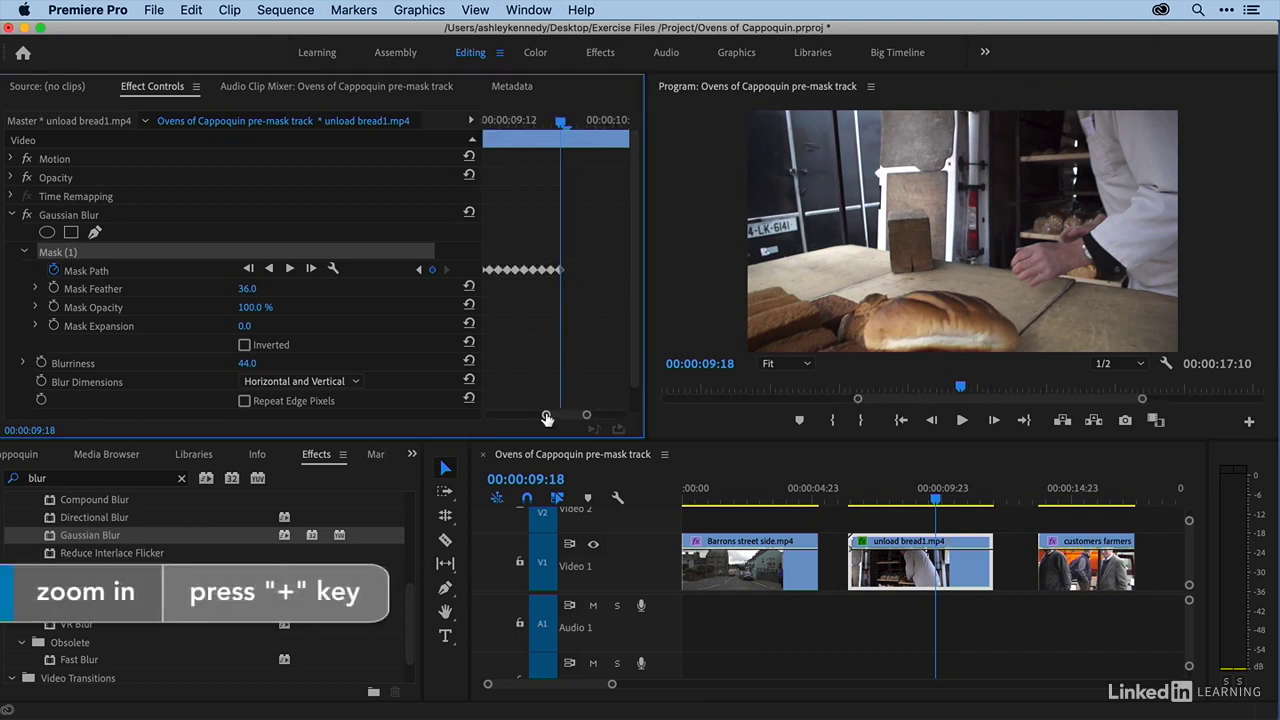
pyautogui.moveTo(546, 415); pyautogui.dragTo(529, 414)
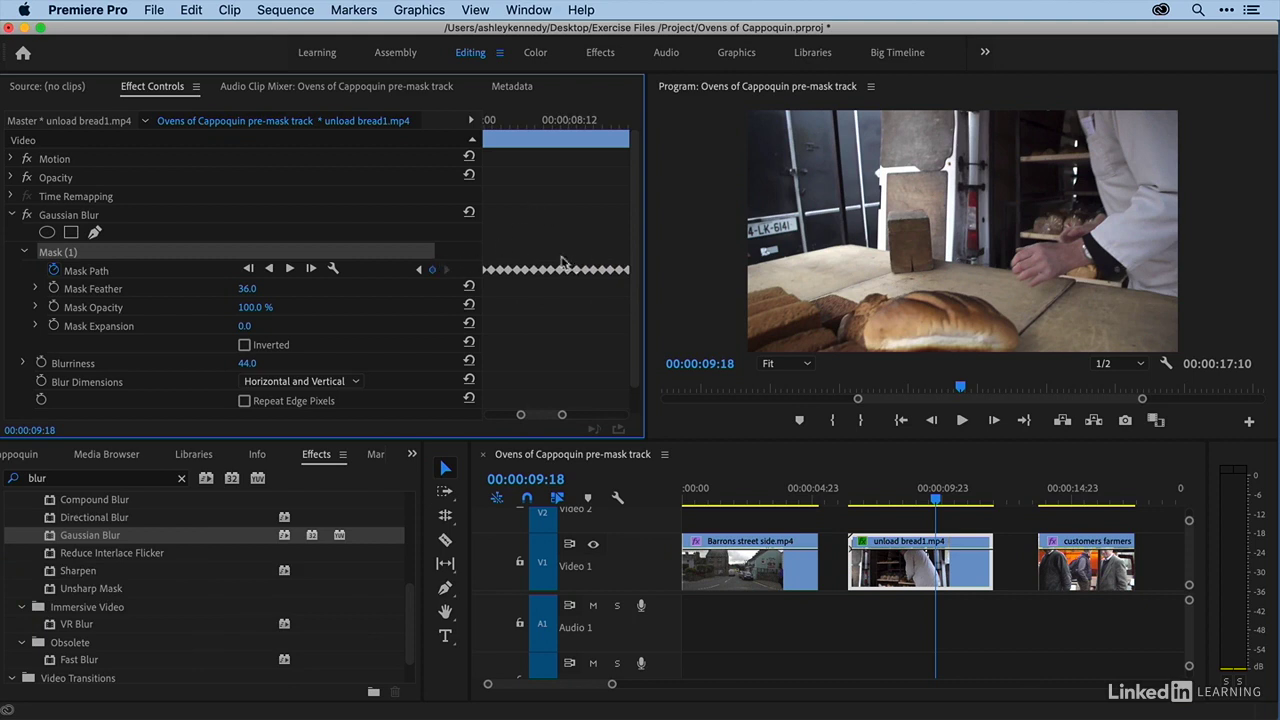
pyautogui.click(541, 124)
pyautogui.press('-')
pyautogui.press('-')
pyautogui.press('-')
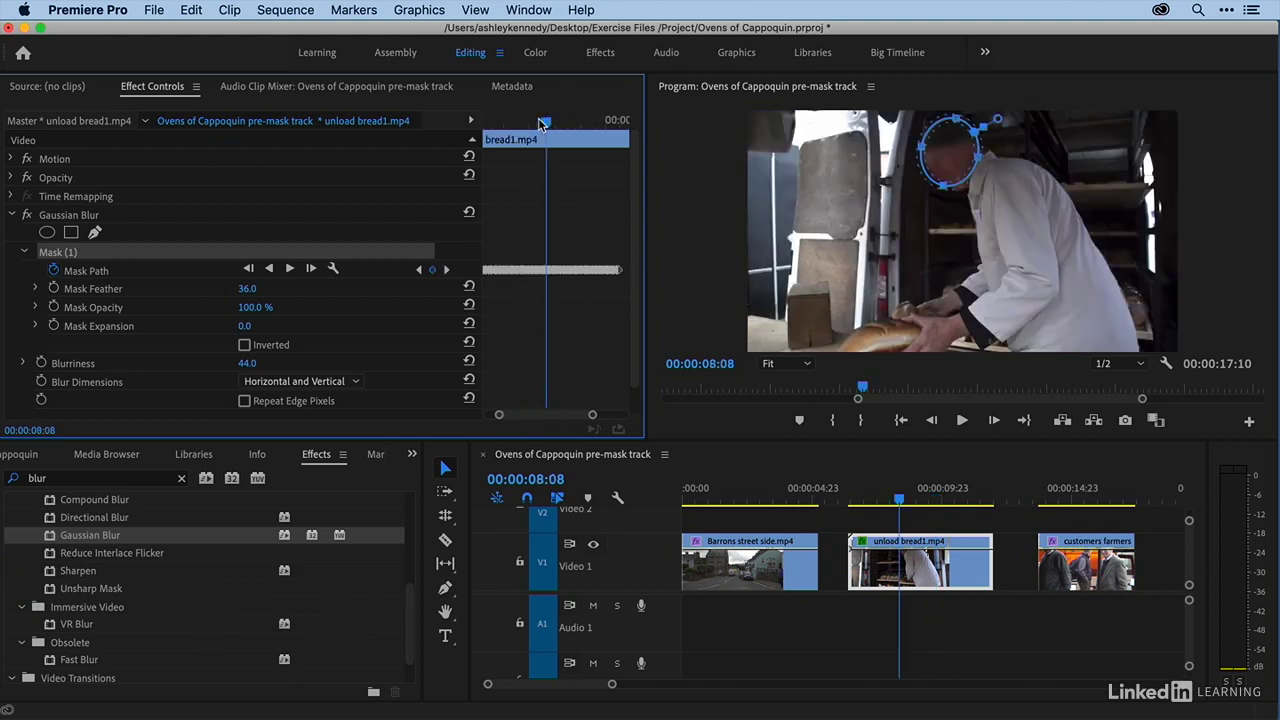
# Play the unload bread1.mp4 clip from 00:00:06:10 to check the automatically tracked blur mask
pyautogui.moveTo(535, 124); pyautogui.dragTo(449, 131)
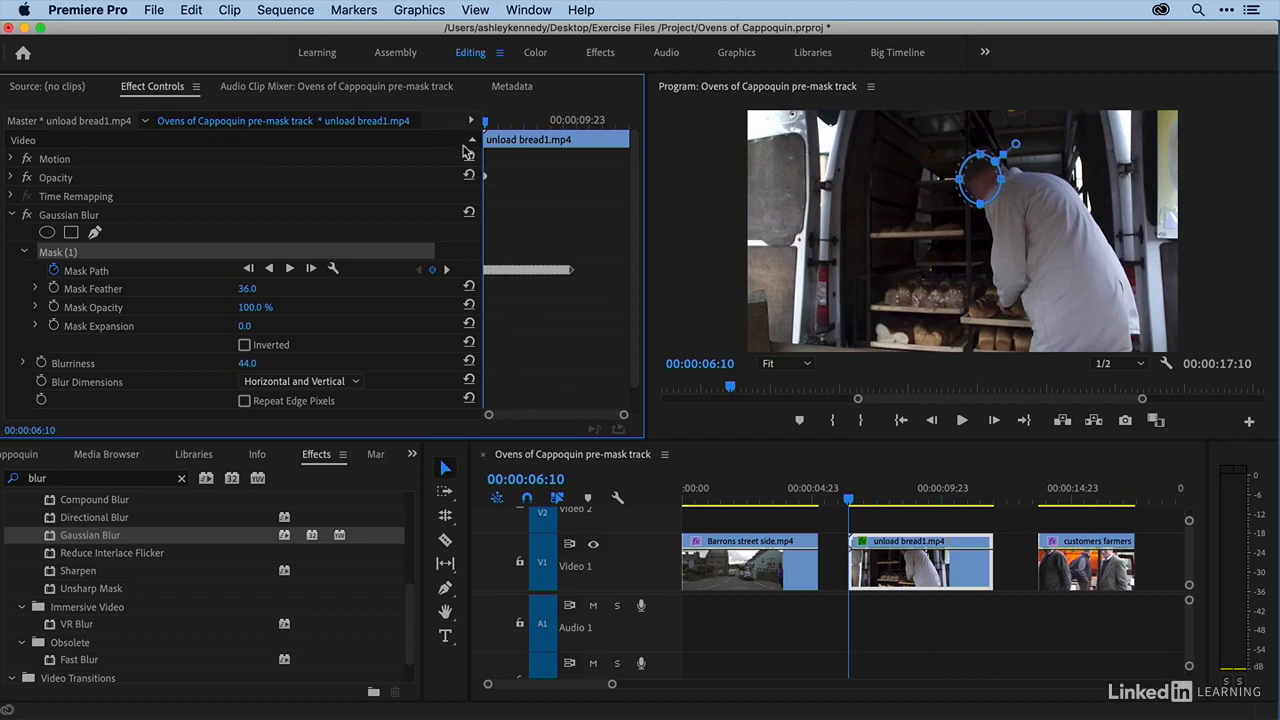
pyautogui.press('space')
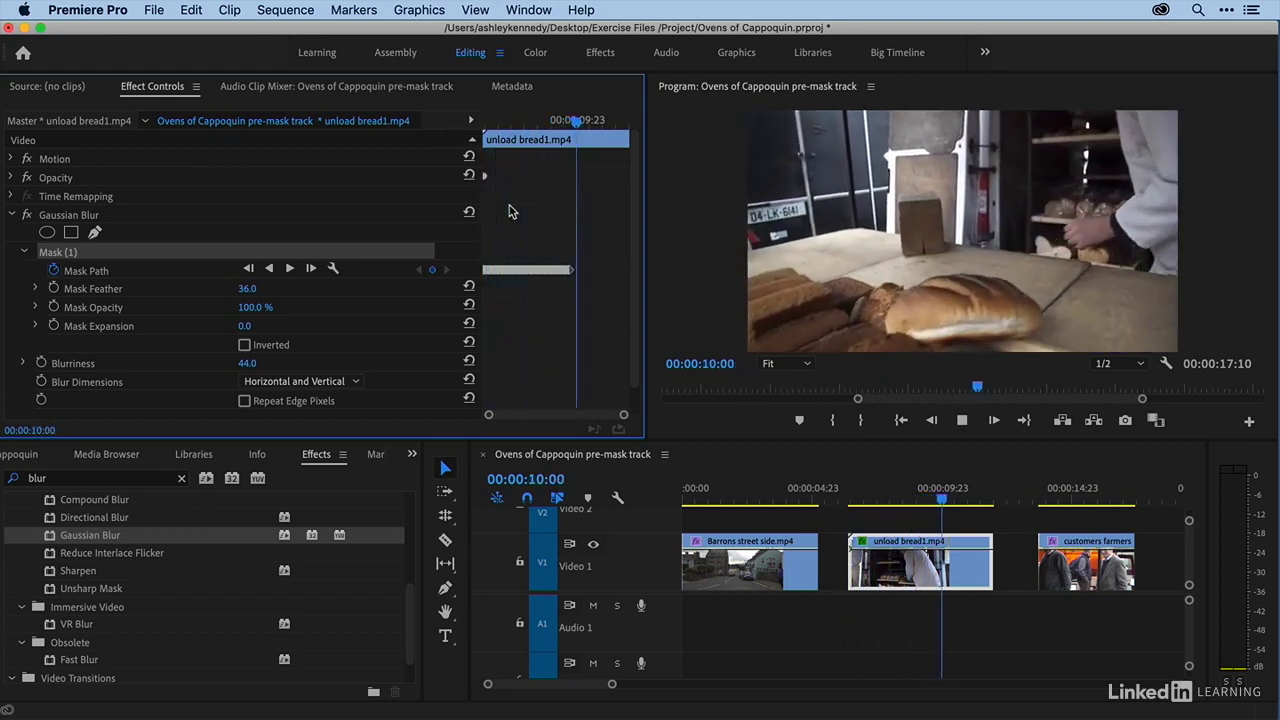
pyautogui.press('space')
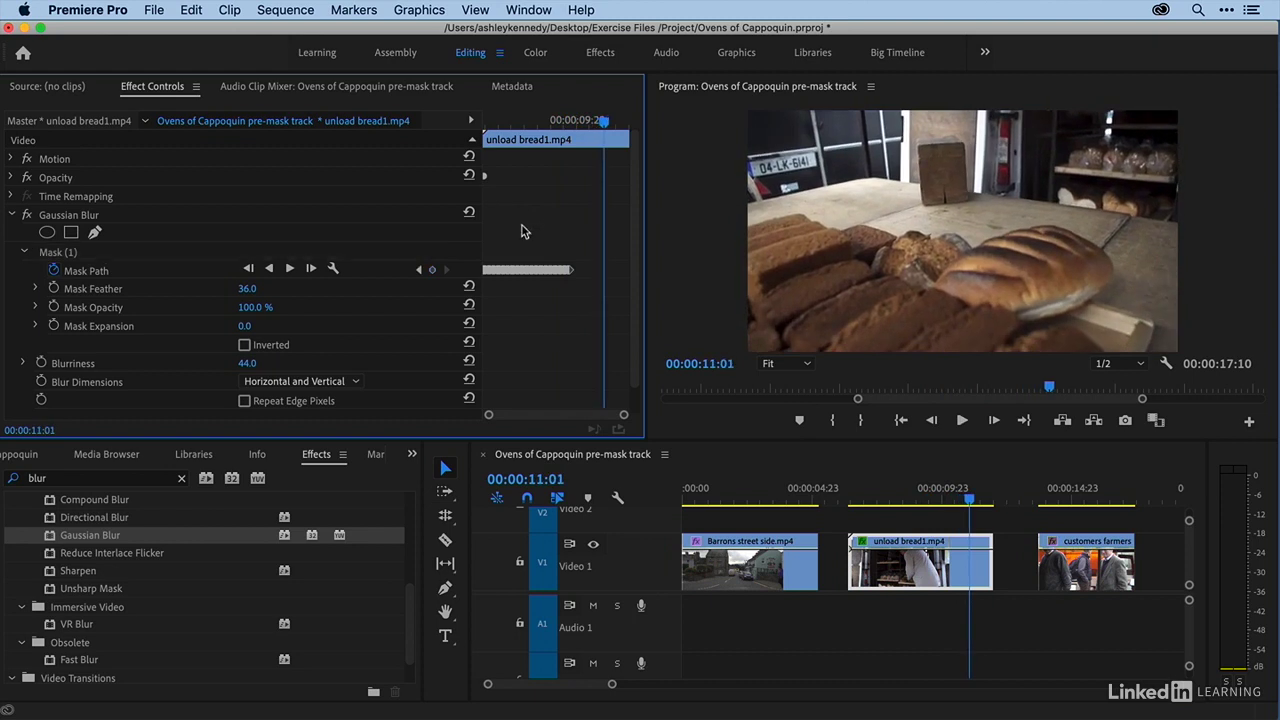
# Apply Gaussian Blur to the customers farmers market2.mp4 clip and place the playhead on its first frame, 00:00:13:17
pyautogui.click(1072, 490)
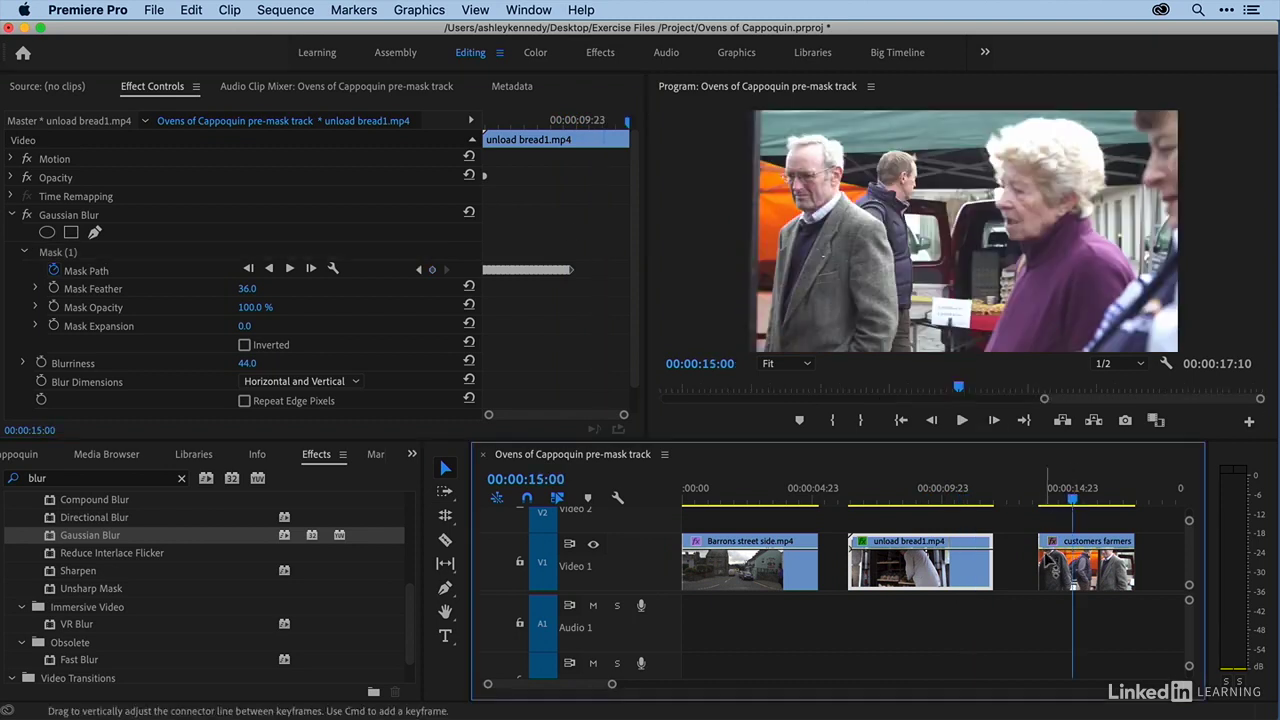
pyautogui.click(1070, 572)
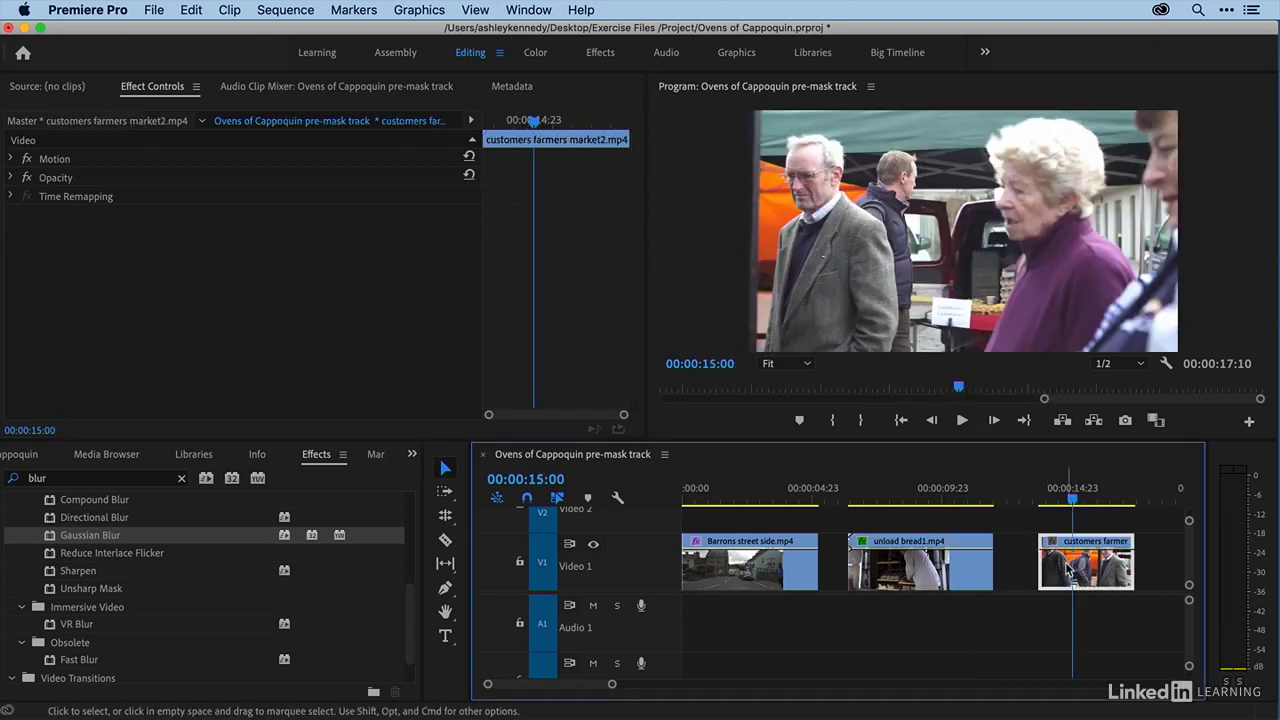
pyautogui.moveTo(560, 124); pyautogui.dragTo(484, 119)
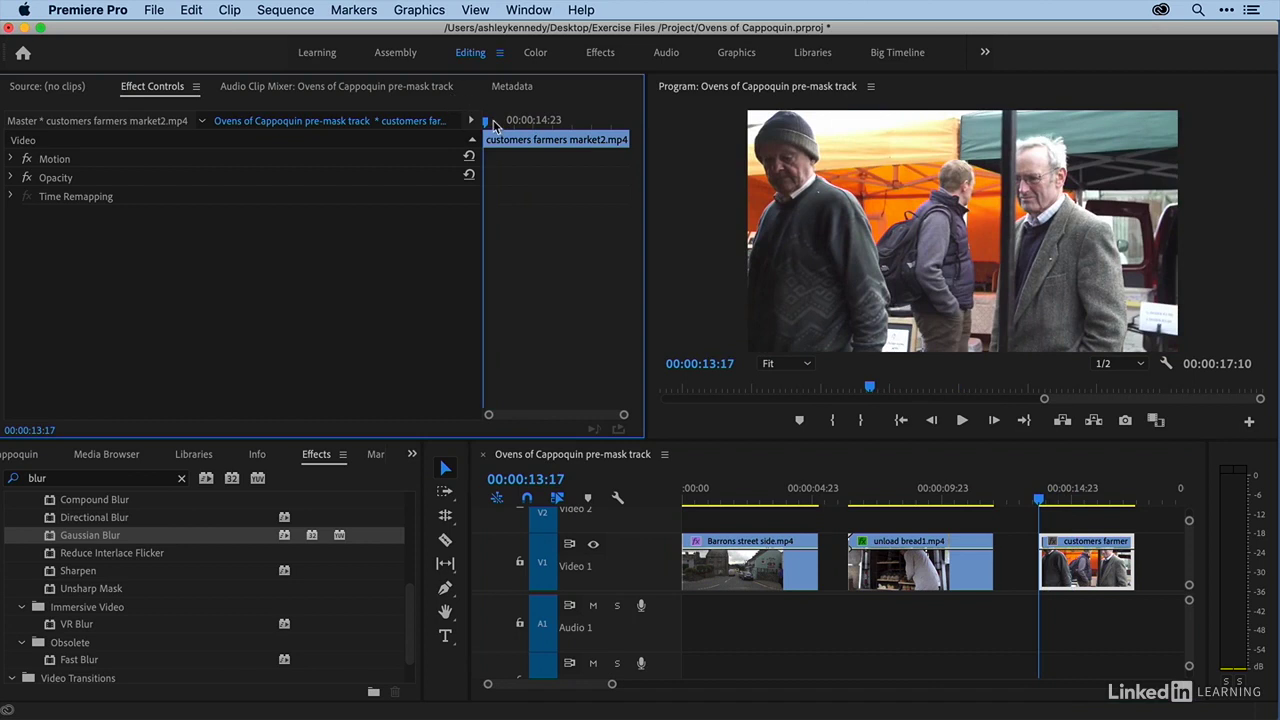
pyautogui.moveTo(493, 122)
pyautogui.mouseDown()
pyautogui.moveTo(626, 124)
pyautogui.moveTo(479, 121)
pyautogui.mouseUp()
pyautogui.moveTo(105, 535); pyautogui.dragTo(138, 362)
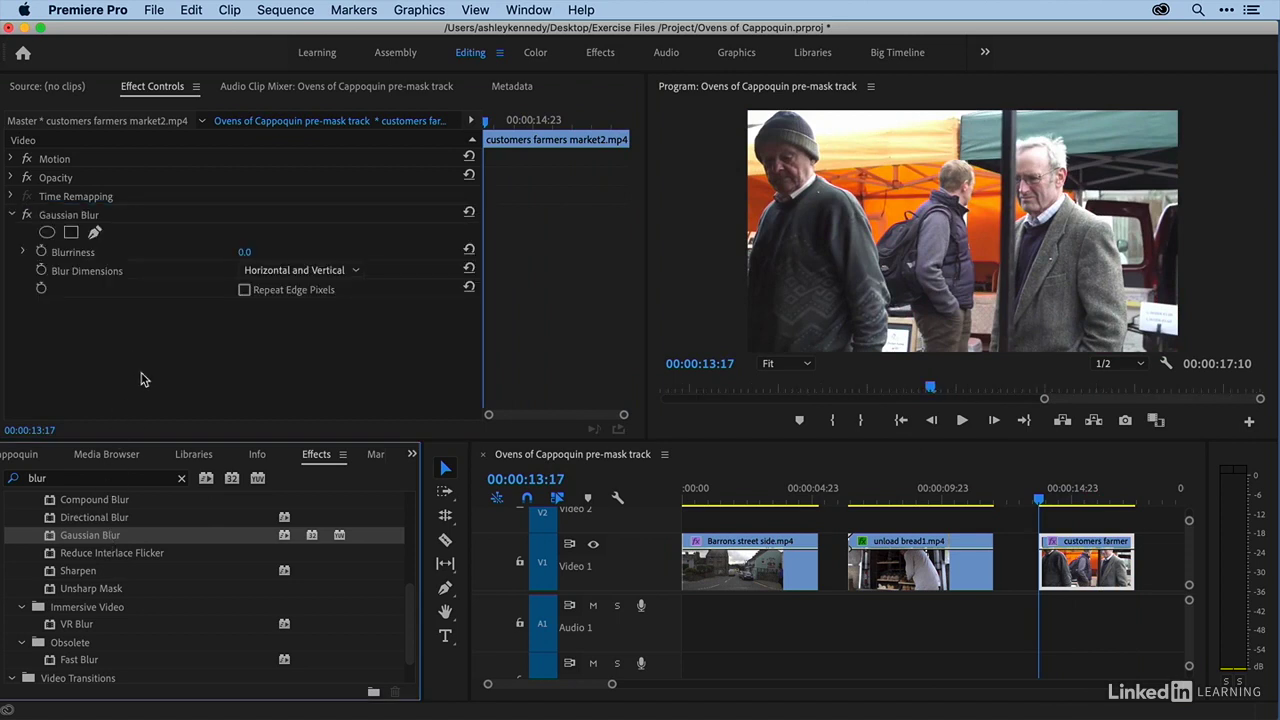
# Add an elliptical blur mask around the head of the man with the backpack, with feather 48.1 and blurriness 48.0
pyautogui.click(46, 233)
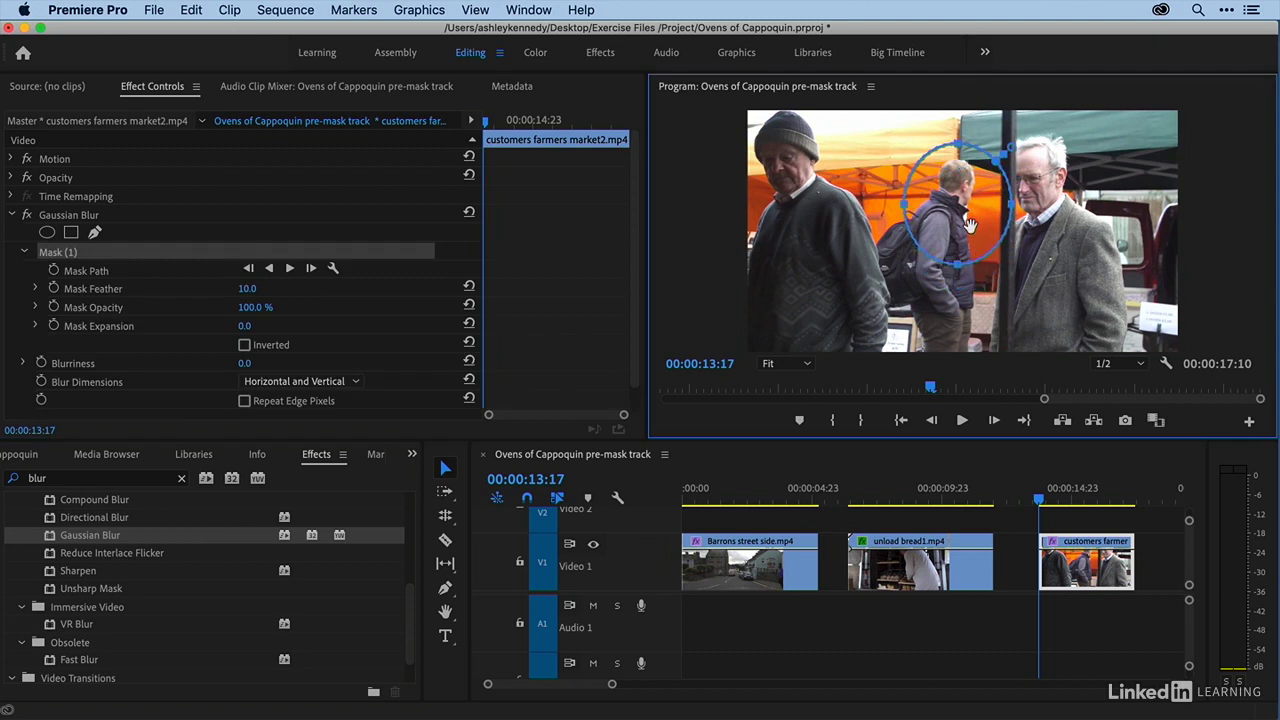
pyautogui.moveTo(958, 264); pyautogui.dragTo(982, 184)
pyautogui.moveTo(905, 183); pyautogui.dragTo(1003, 145)
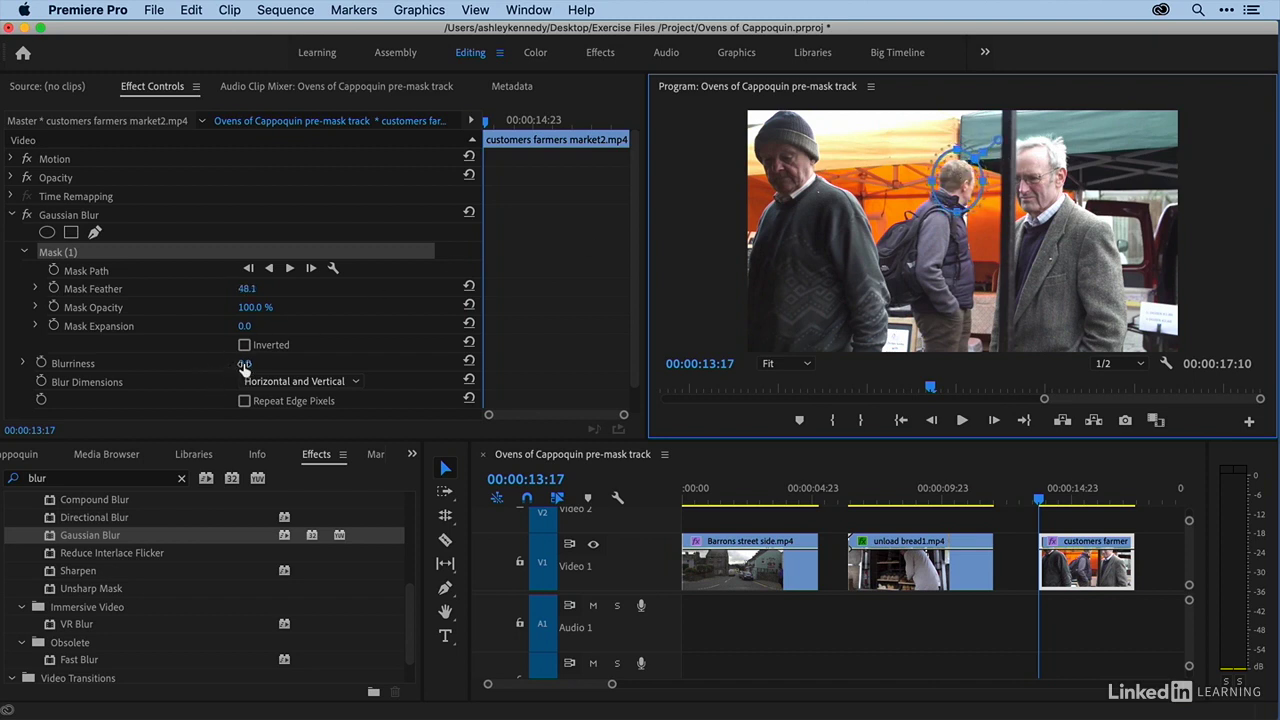
pyautogui.moveTo(244, 364); pyautogui.dragTo(286, 364)
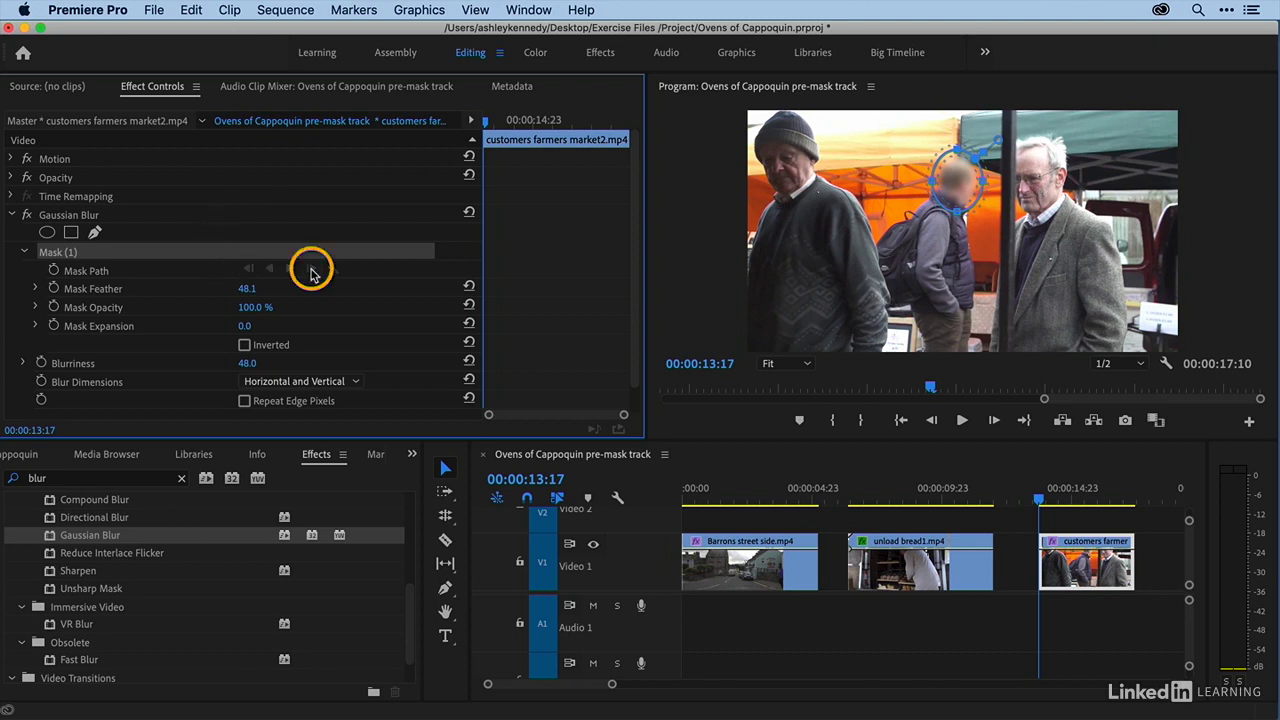
# Track the mask forward one frame at a time from 00:00:13:17 to 00:00:13:23
pyautogui.click(311, 268)
pyautogui.click(311, 268)
pyautogui.click(311, 268)
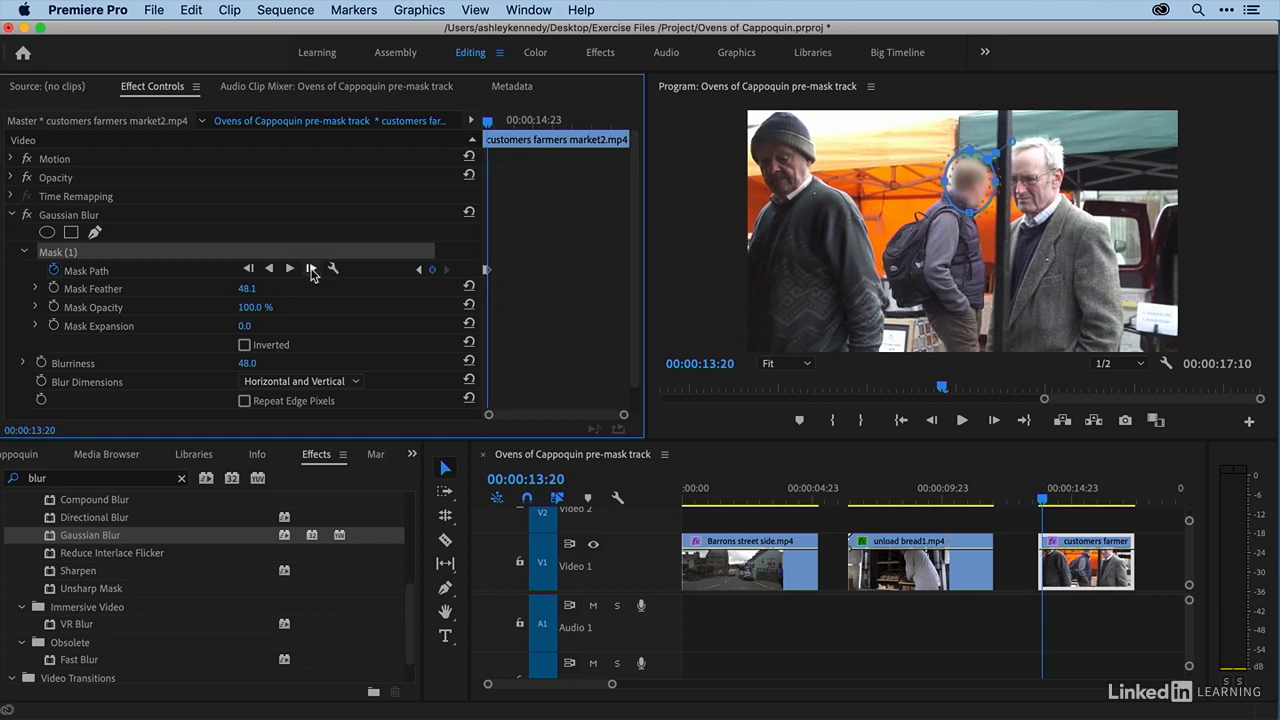
pyautogui.click(311, 268)
pyautogui.click(311, 268)
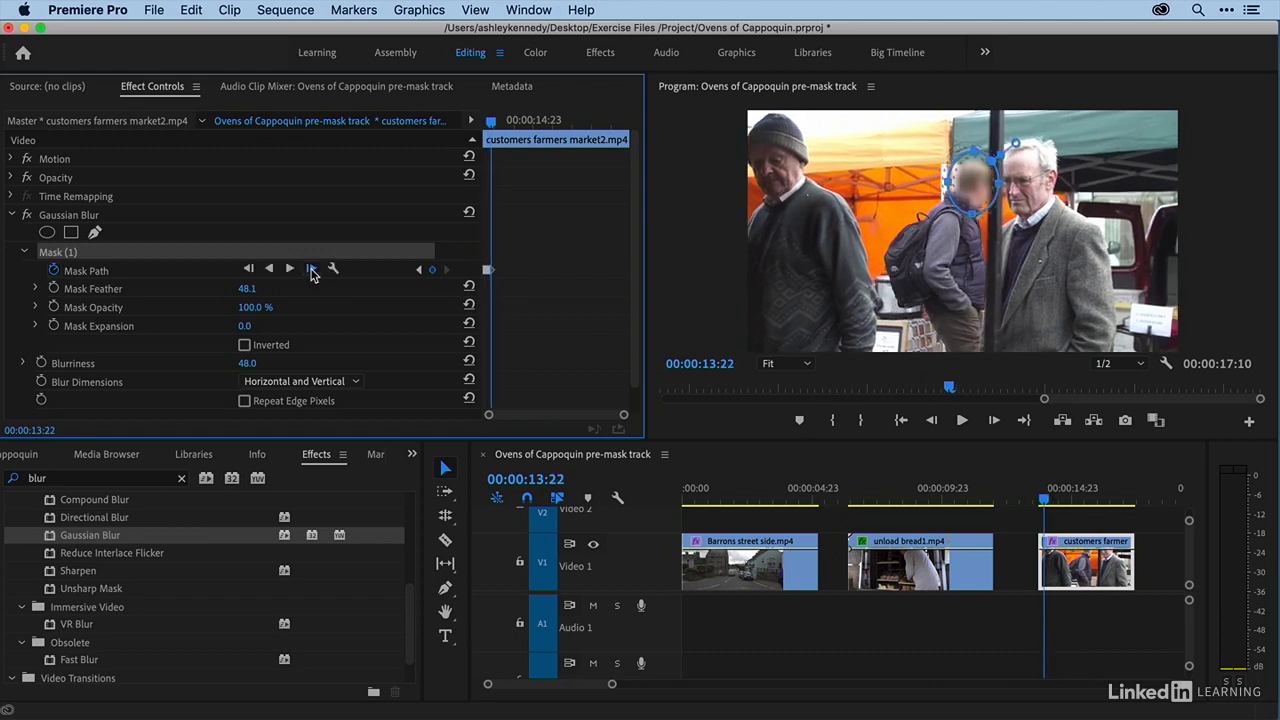
pyautogui.click(311, 269)
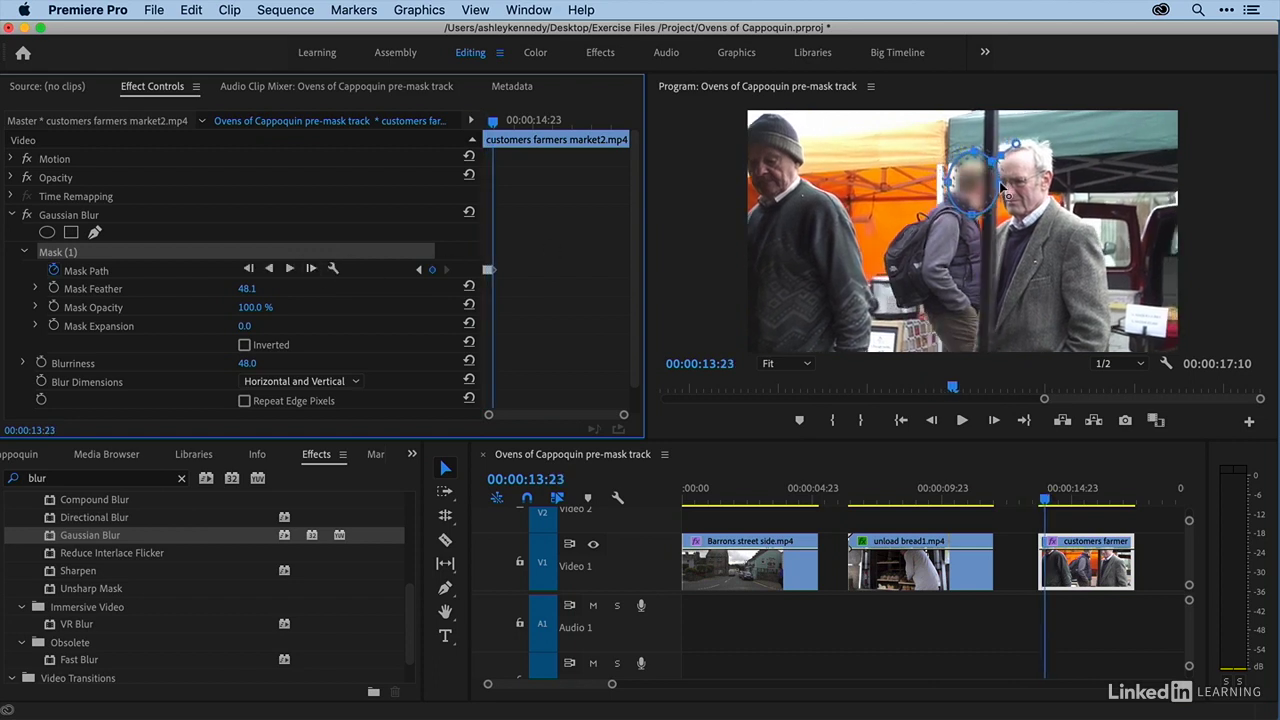
# Narrow the mask to the uncovered part of the head at 00:00:13:23, track it frame by frame to 00:00:14:01 and refit it there
pyautogui.click(999, 186)
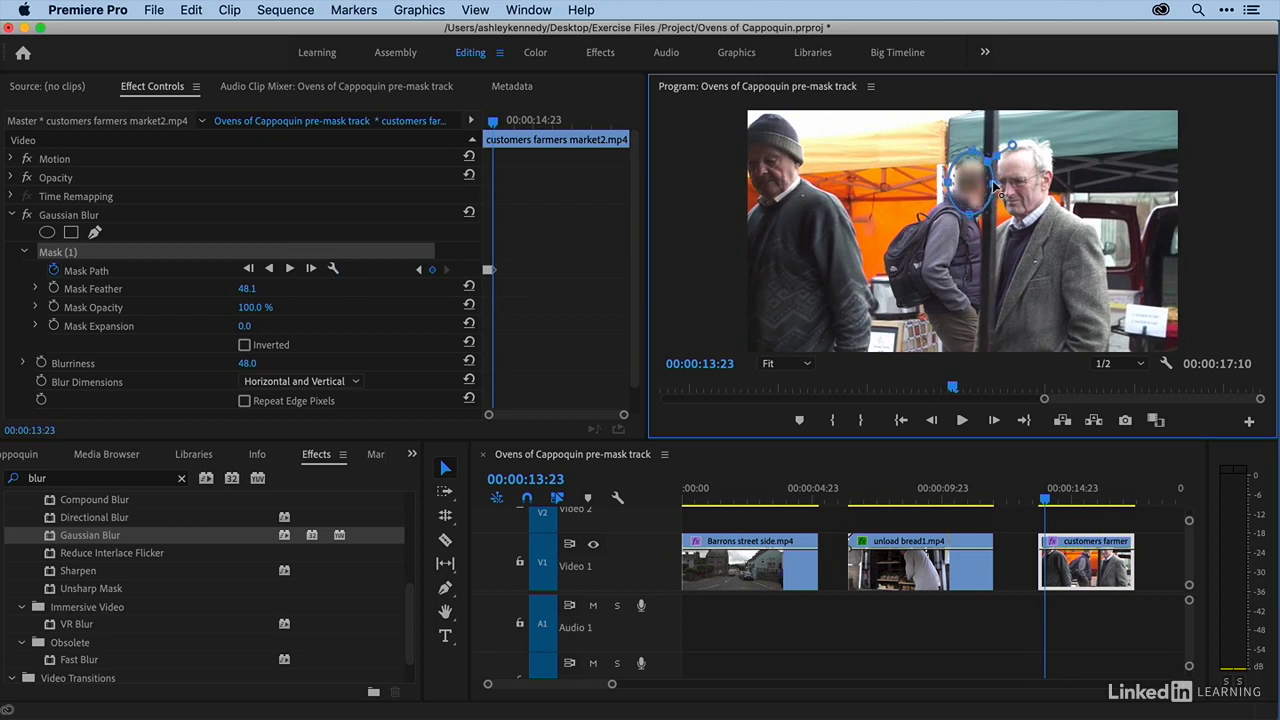
pyautogui.moveTo(948, 183); pyautogui.dragTo(956, 183)
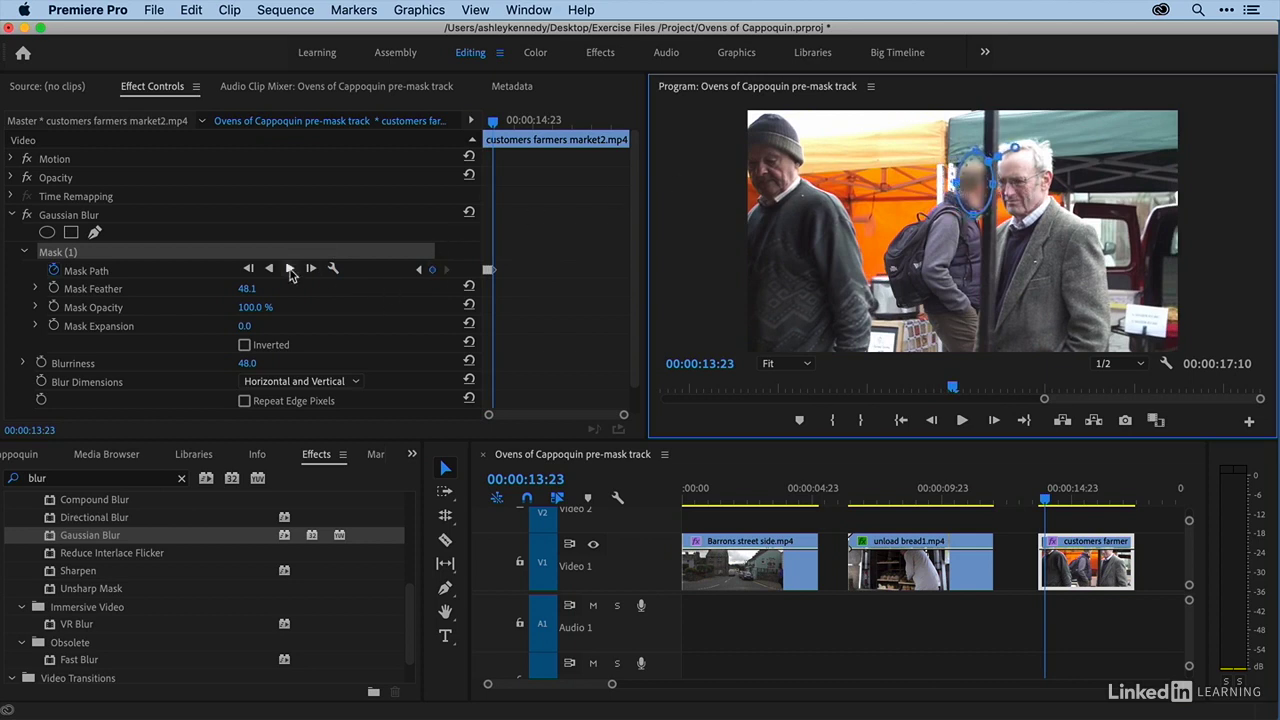
pyautogui.click(311, 271)
pyautogui.click(311, 271)
pyautogui.click(311, 271)
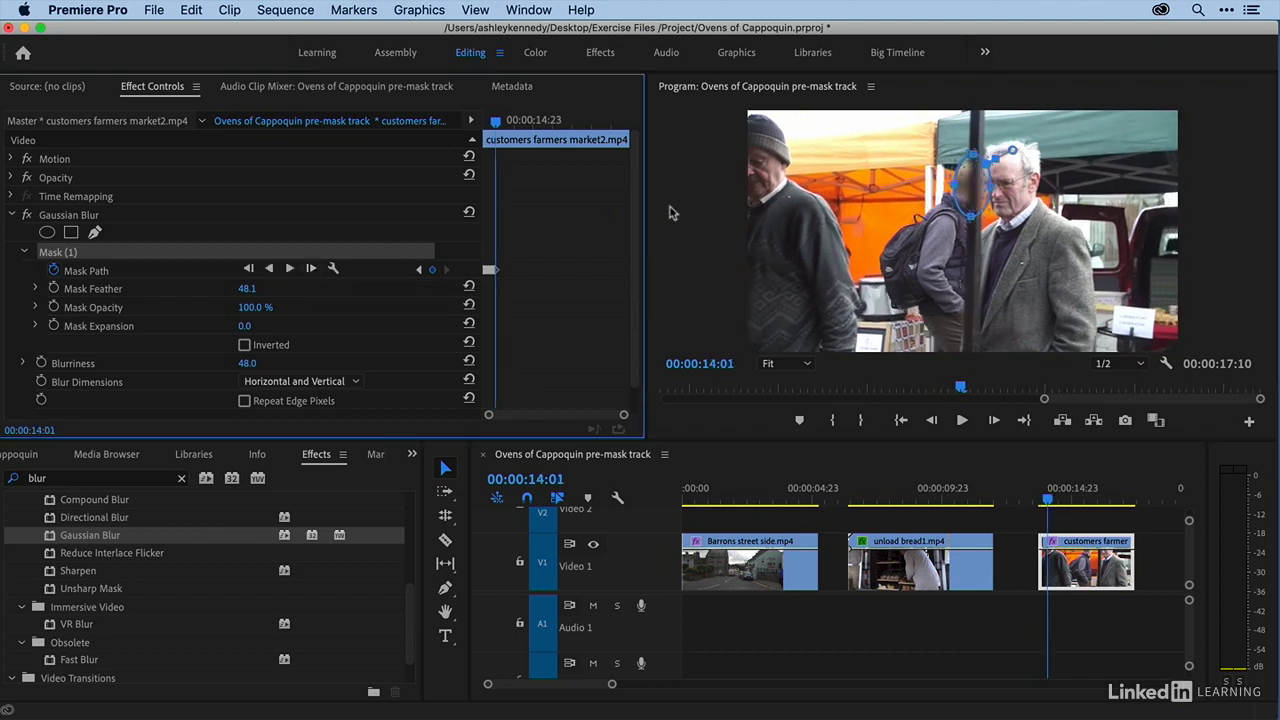
pyautogui.click(990, 194)
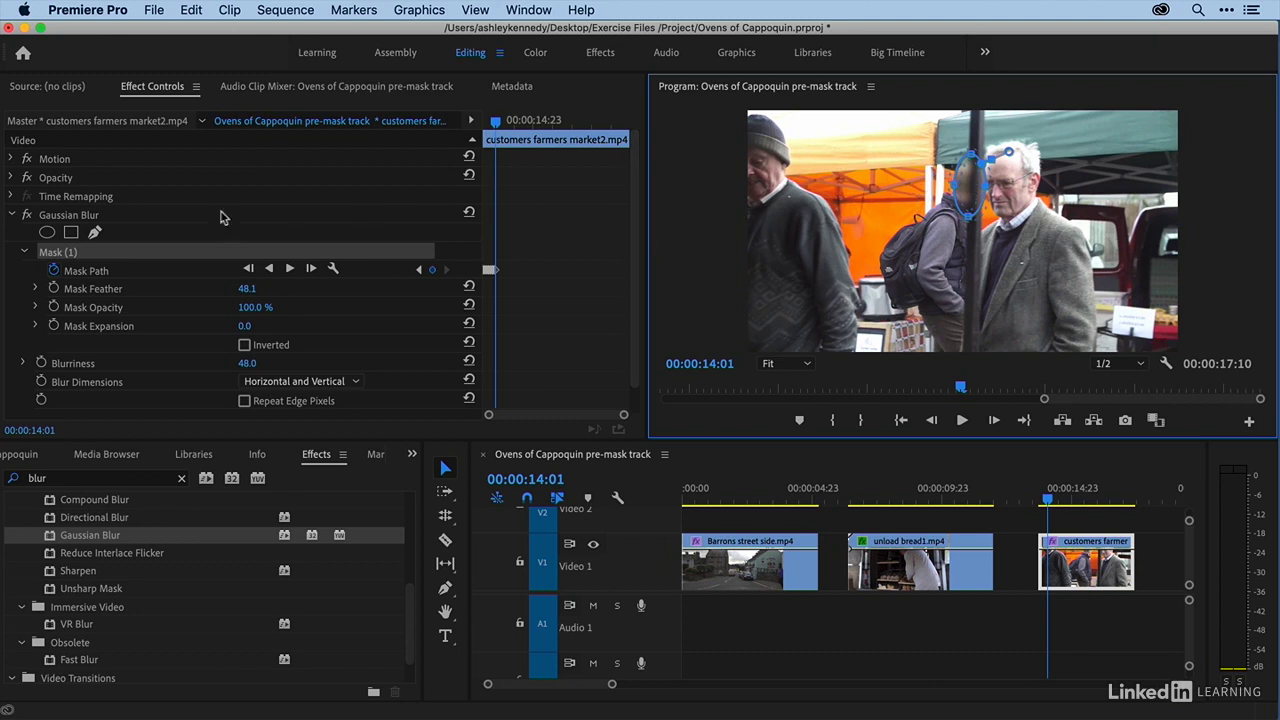
# Keyframe the Mask Opacity at 100% on 00:00:14:01 and at 0% on 00:00:14:02
pyautogui.click(54, 308)
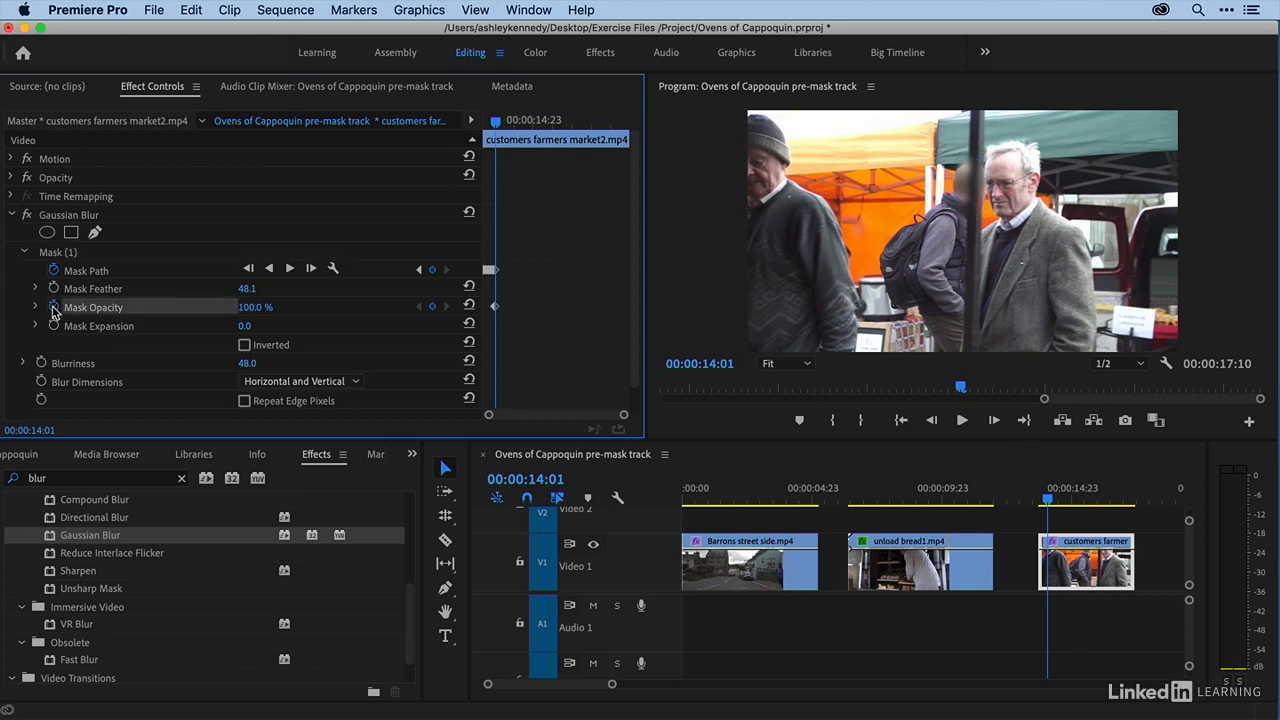
pyautogui.press('Right')
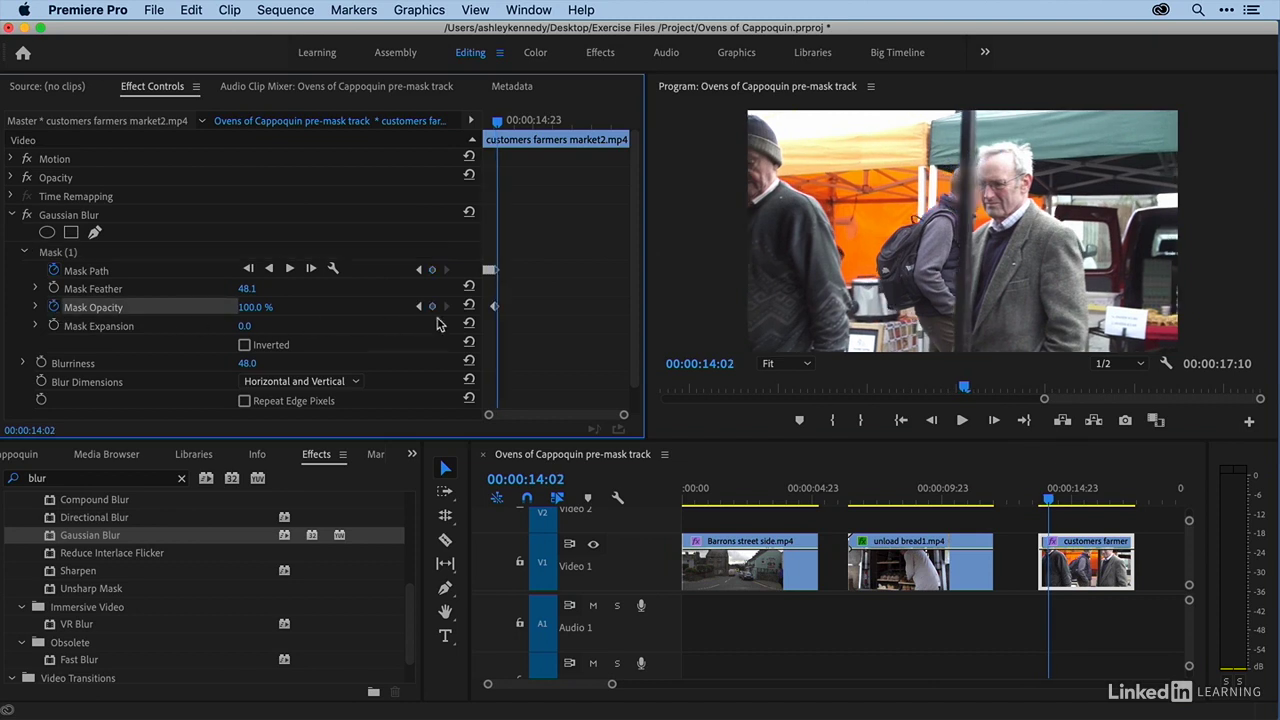
pyautogui.moveTo(255, 312); pyautogui.dragTo(160, 312)
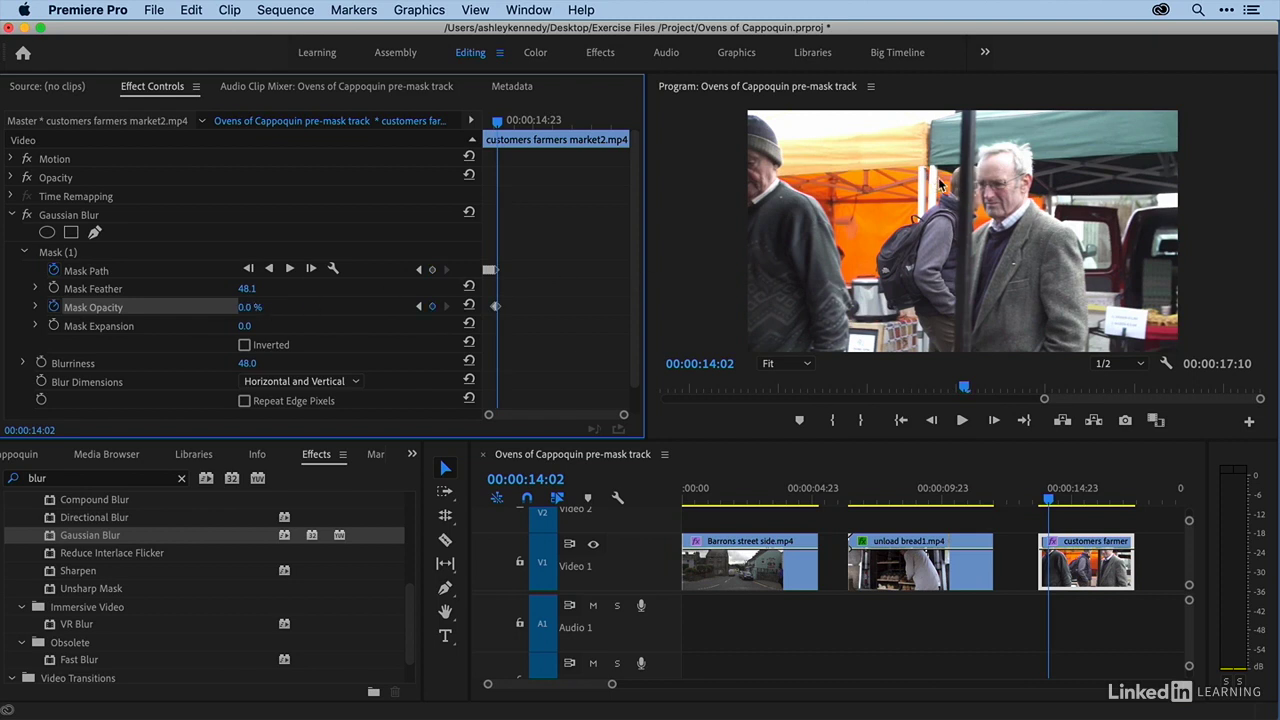
# Keyframe the Mask Opacity at 0% on 00:00:14:11 and at 99% on 00:00:14:12, where the head reappears
pyautogui.click(110, 253)
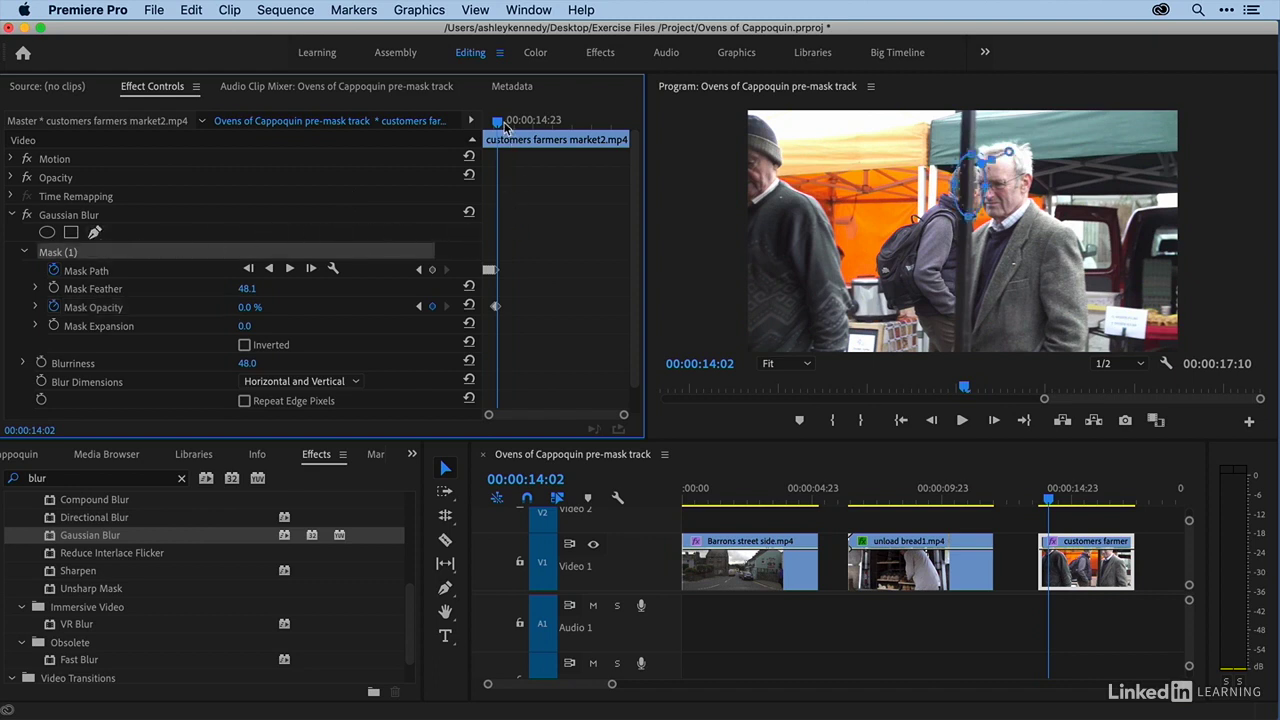
pyautogui.moveTo(505, 123); pyautogui.dragTo(507, 123)
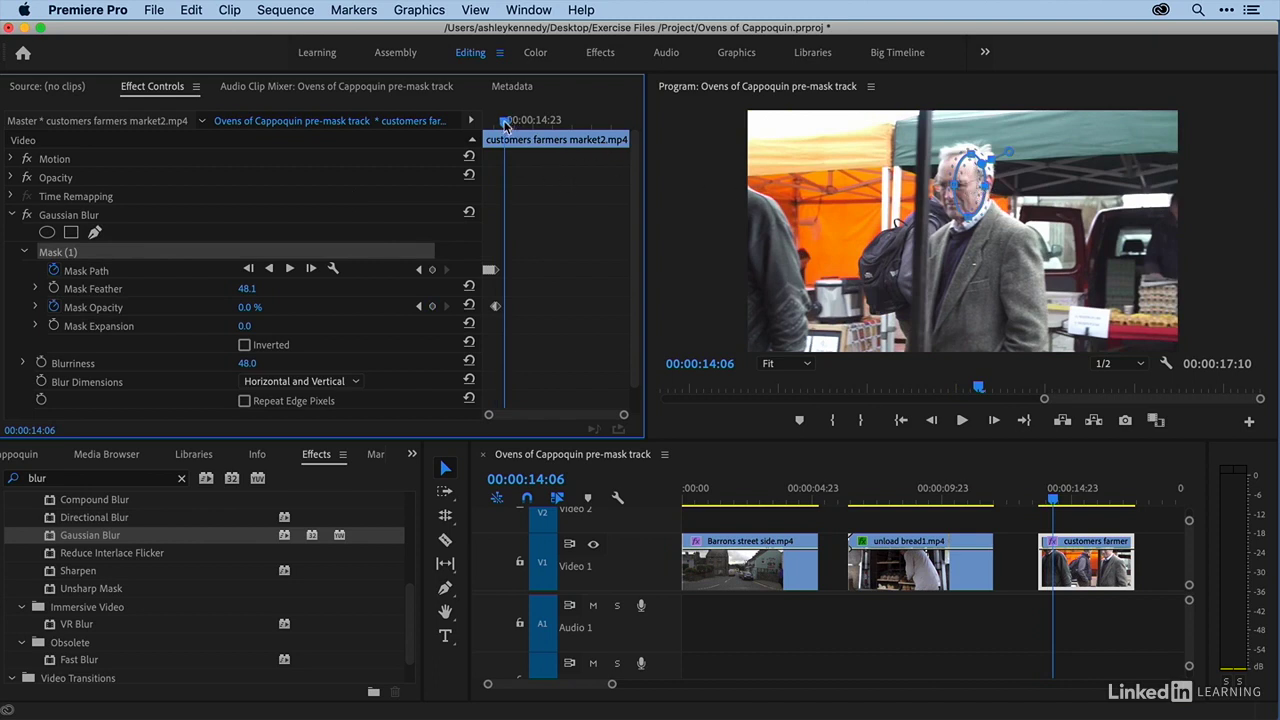
pyautogui.moveTo(505, 119); pyautogui.dragTo(517, 123)
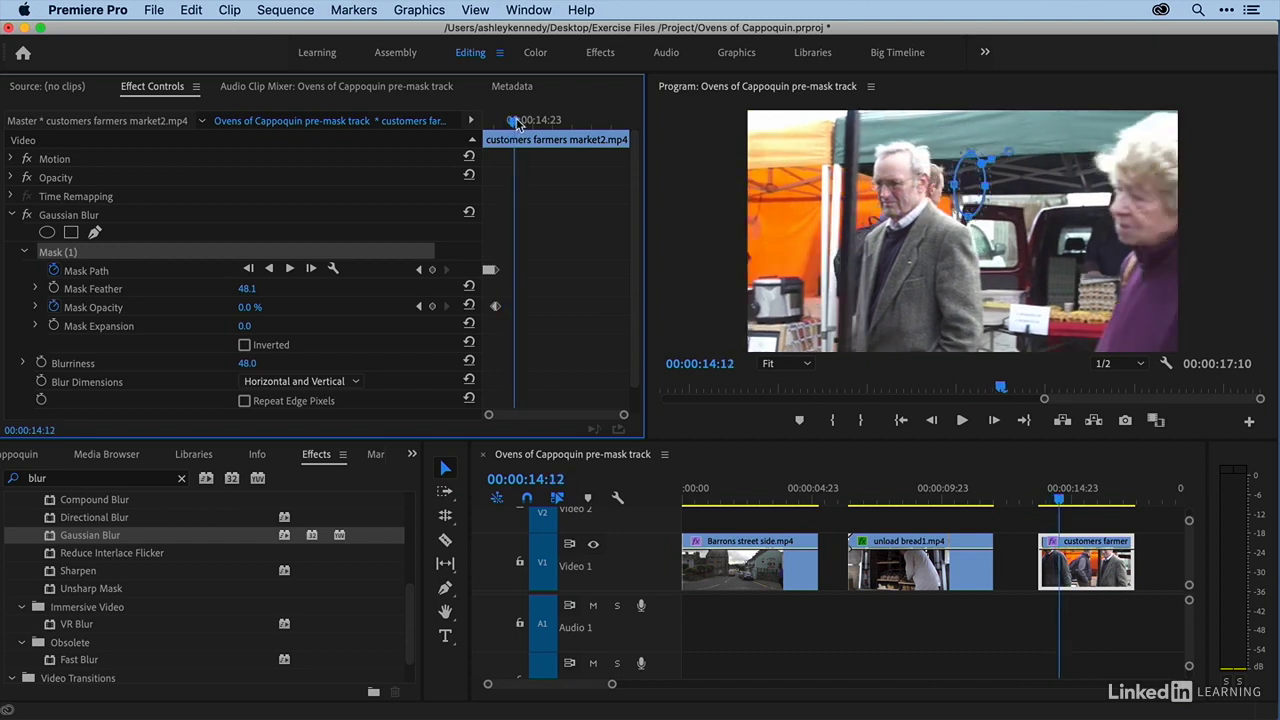
pyautogui.click(432, 308)
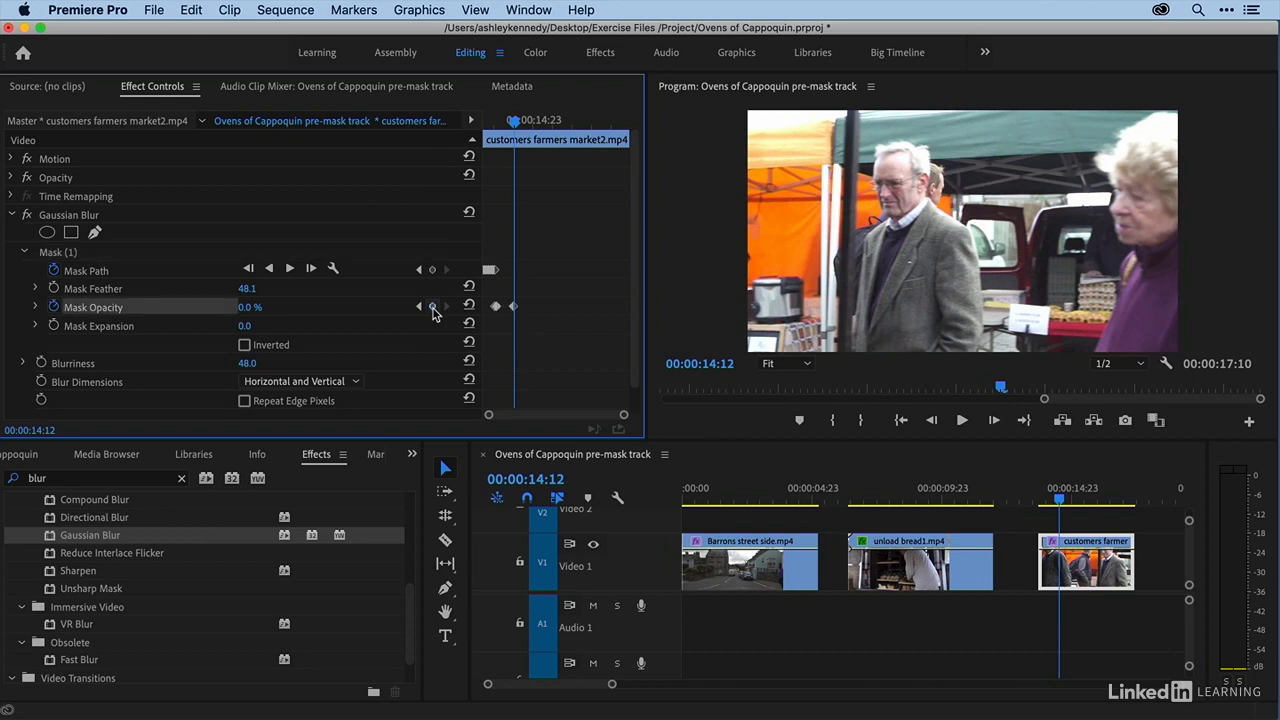
pyautogui.press('Left')
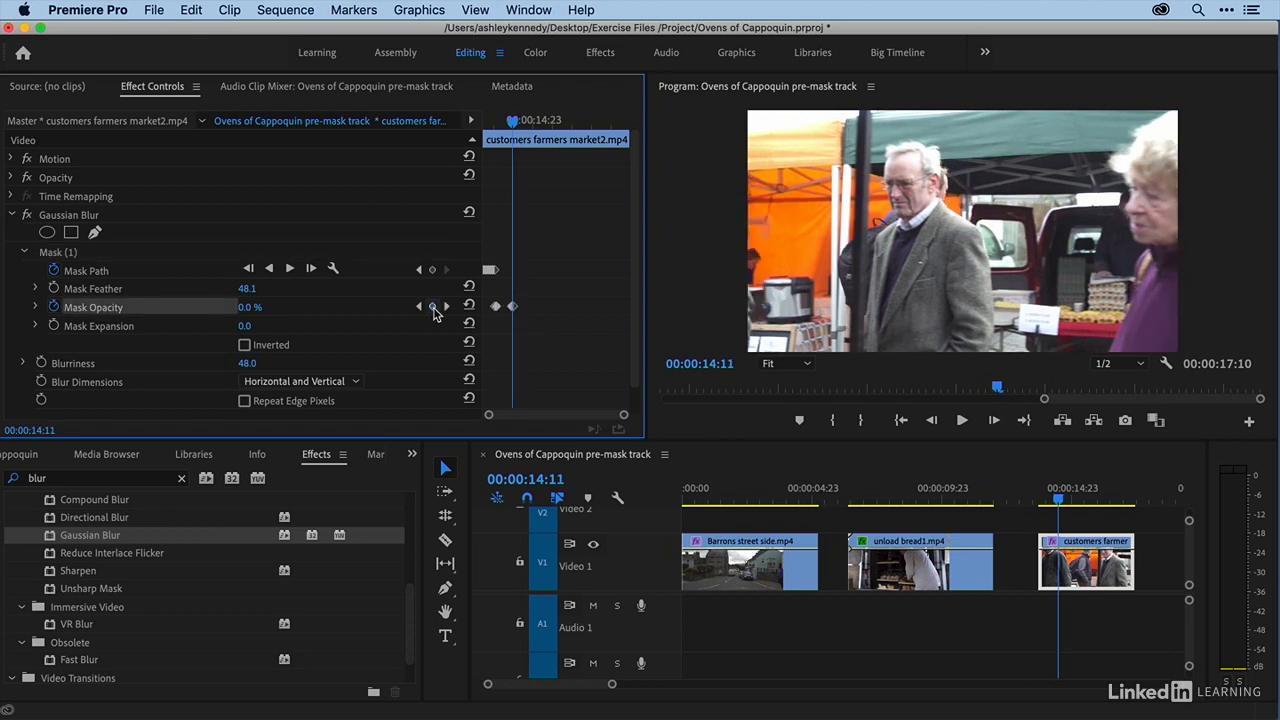
pyautogui.click(446, 307)
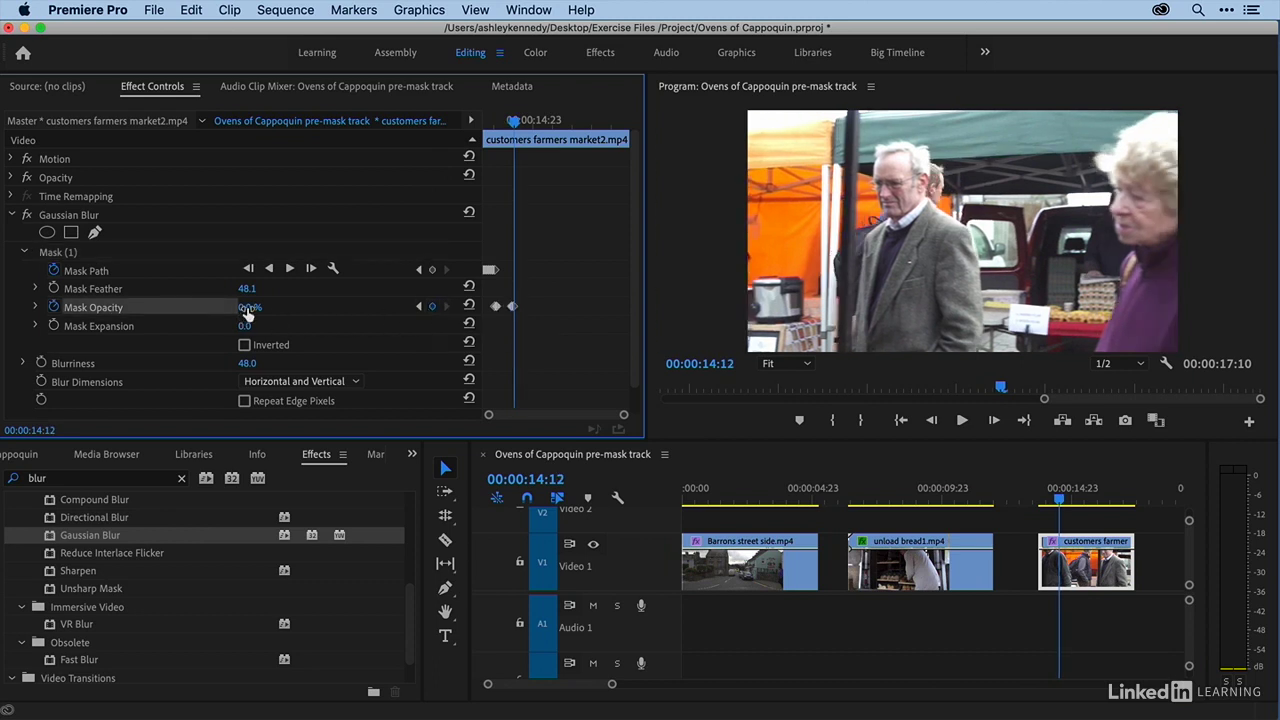
pyautogui.moveTo(247, 312); pyautogui.dragTo(295, 303)
# Reposition the mask over the reappearing head at 00:00:14:12, track it frame by frame to 00:00:14:15 and widen it to fit the face
pyautogui.click(110, 258)
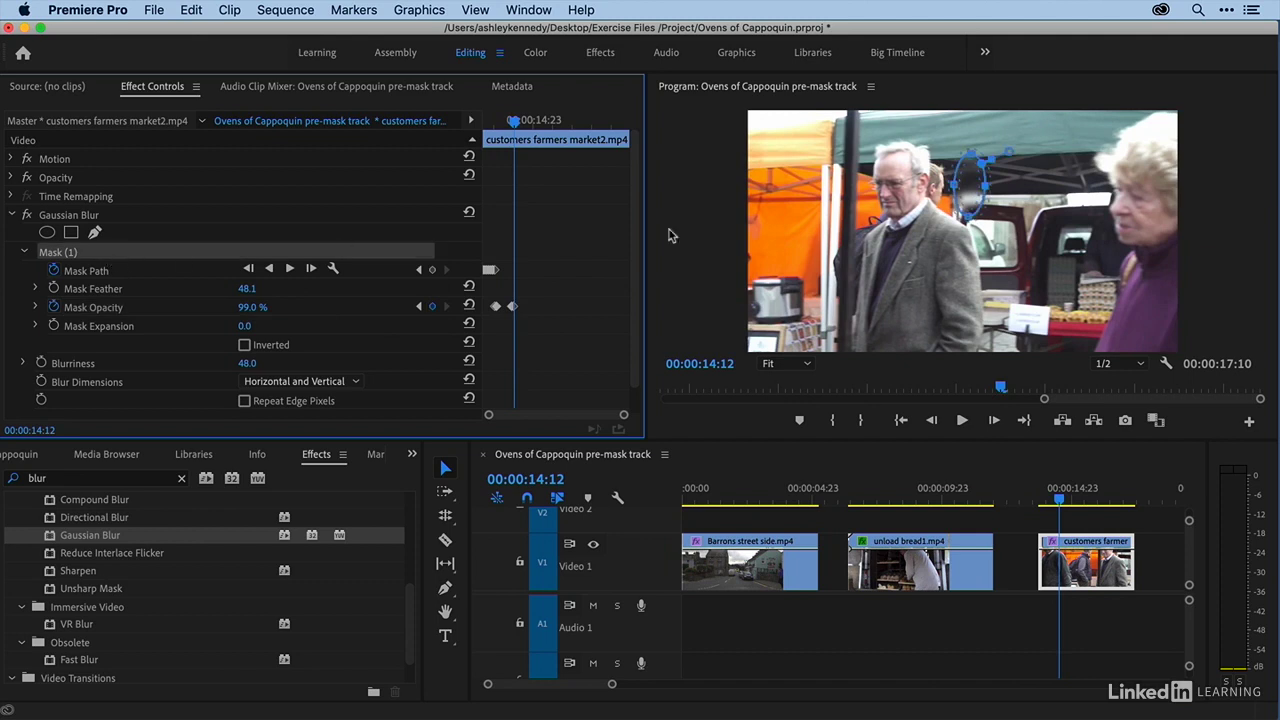
pyautogui.moveTo(975, 196); pyautogui.dragTo(945, 197)
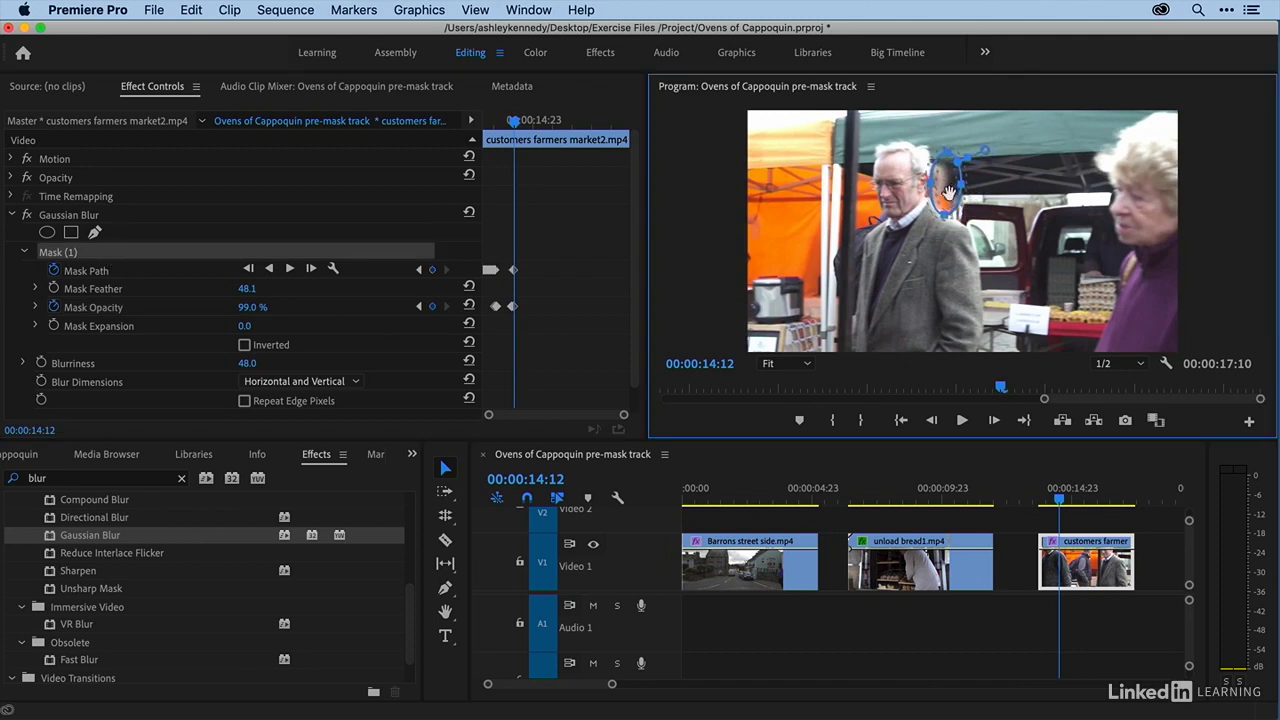
pyautogui.click(310, 270)
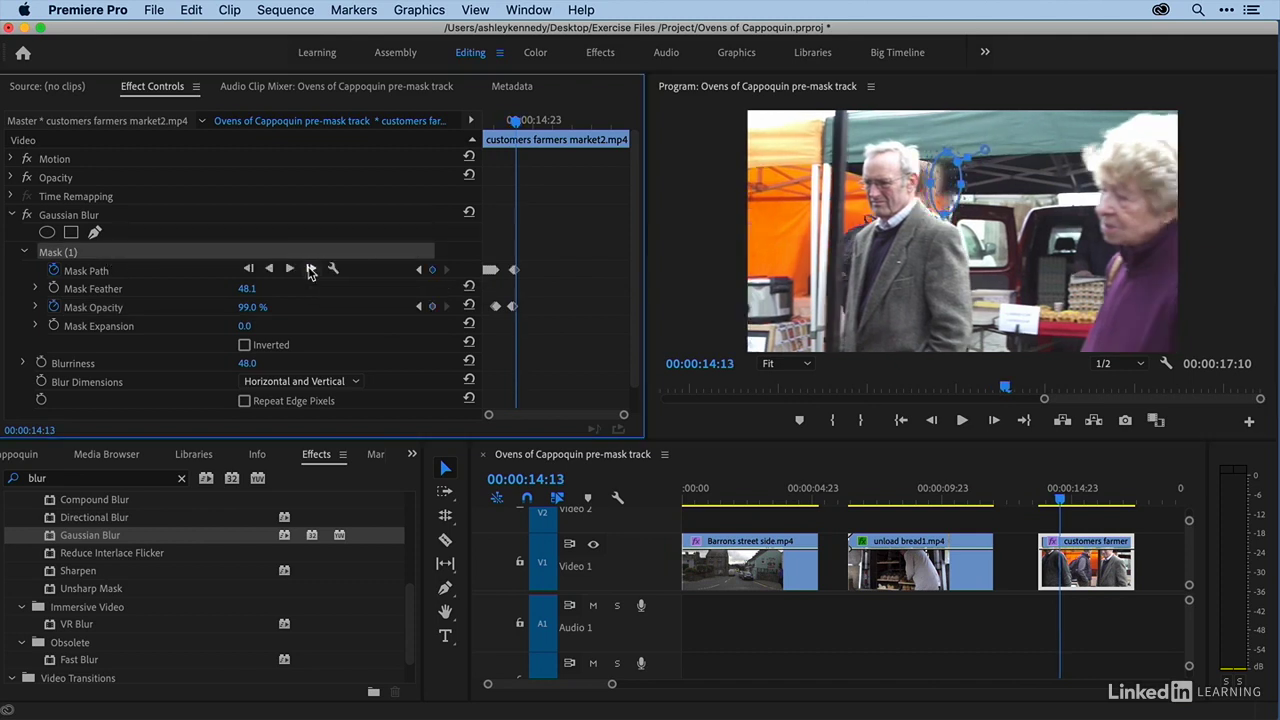
pyautogui.click(310, 270)
pyautogui.click(310, 270)
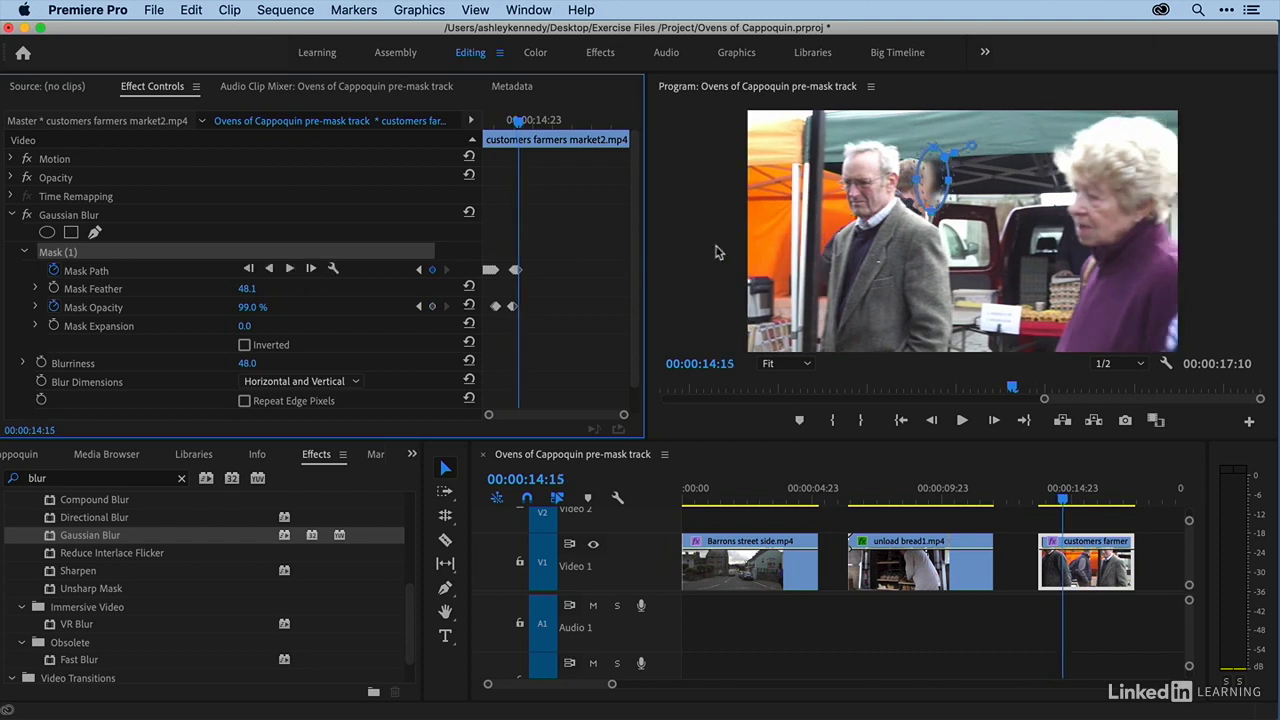
pyautogui.moveTo(918, 185); pyautogui.dragTo(906, 189)
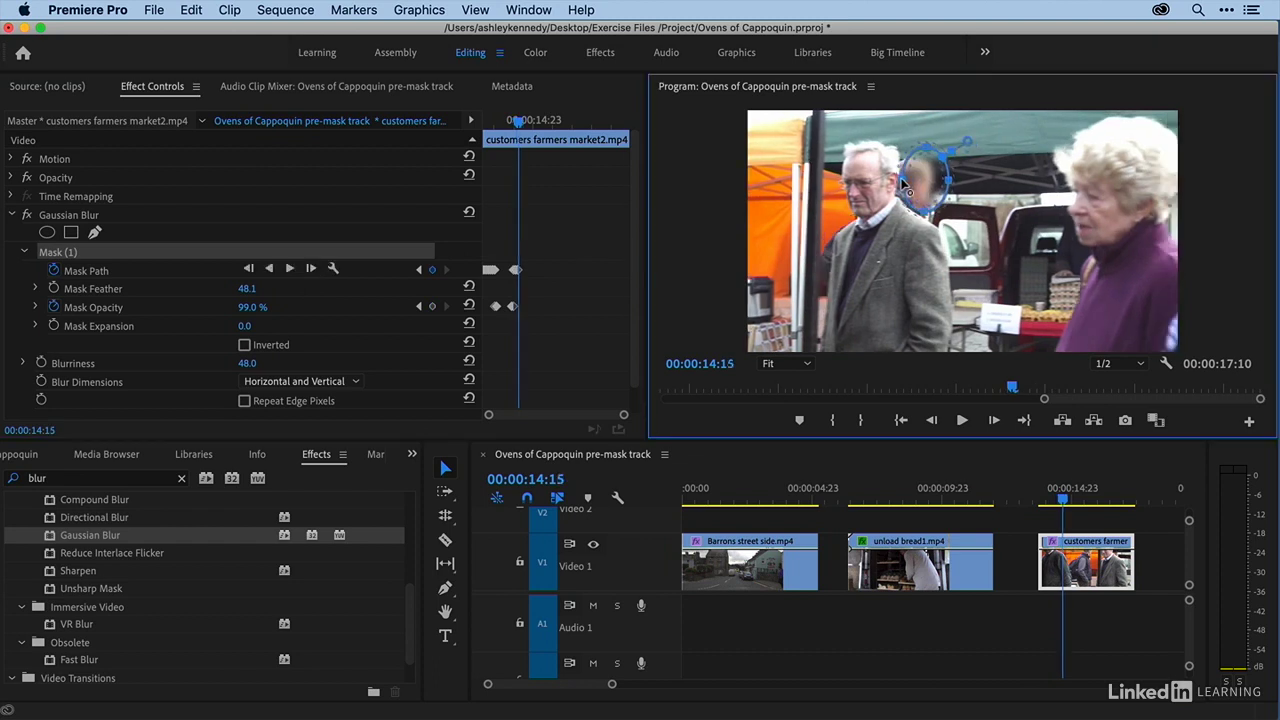
# Track the mask frame by frame from 00:00:14:15 to 00:00:14:19, recentring it over the background man's face at 00:00:14:17
pyautogui.click(312, 270)
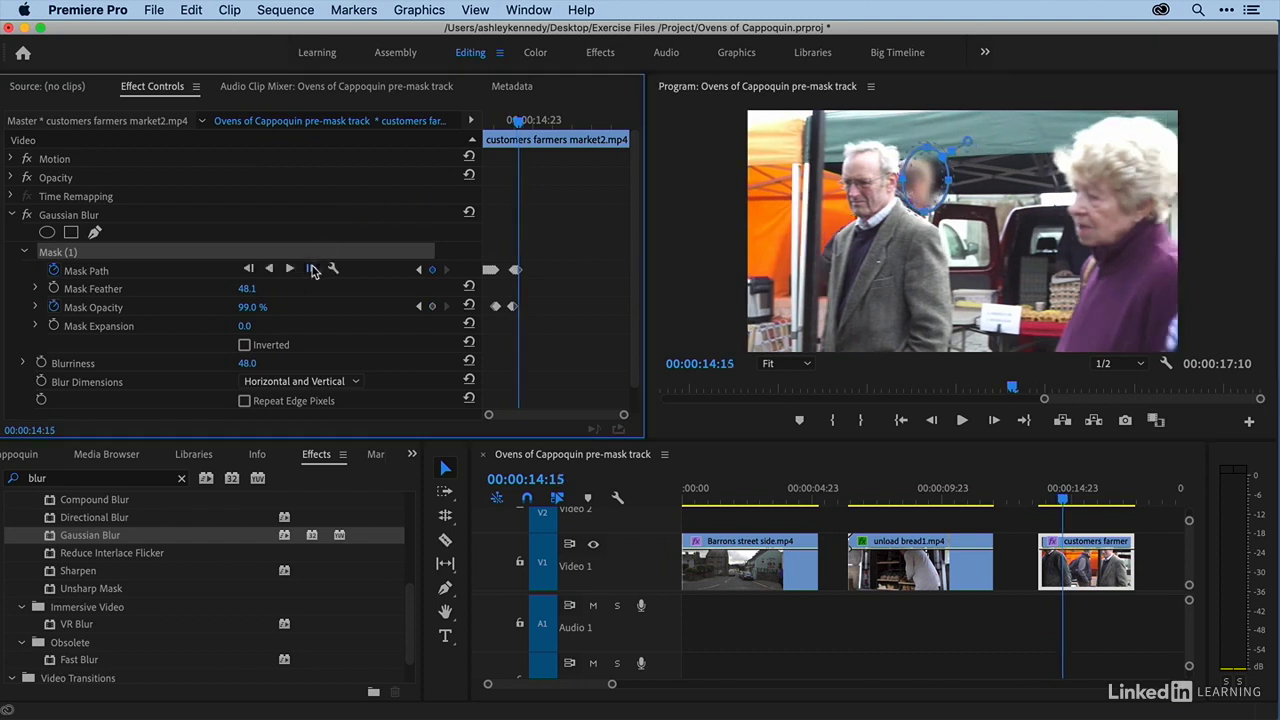
pyautogui.click(312, 270)
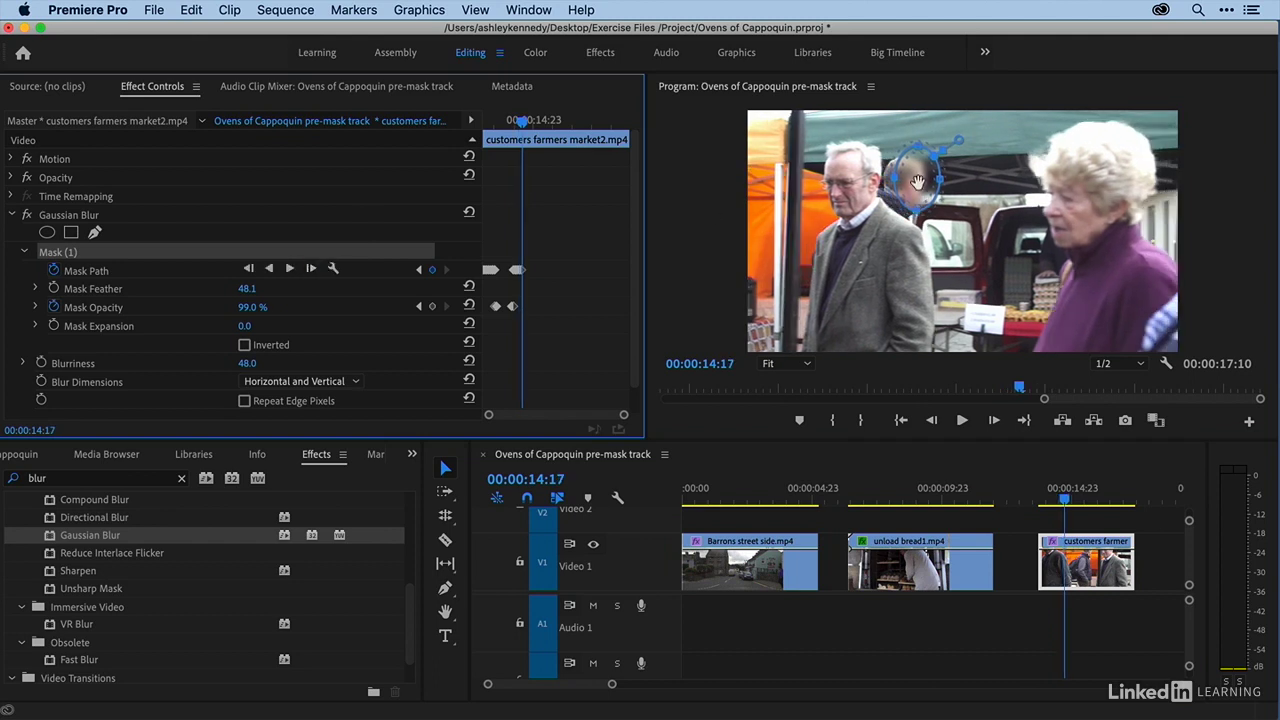
pyautogui.moveTo(918, 182); pyautogui.dragTo(905, 183)
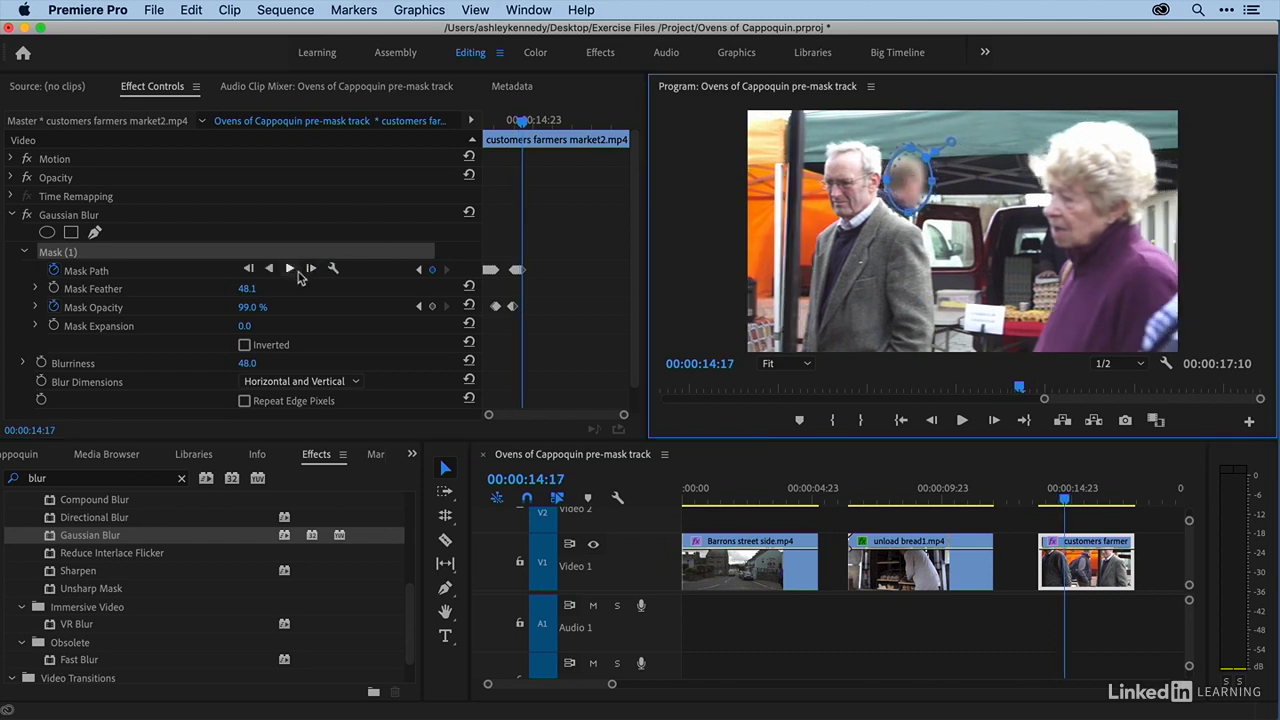
pyautogui.click(312, 270)
pyautogui.click(311, 270)
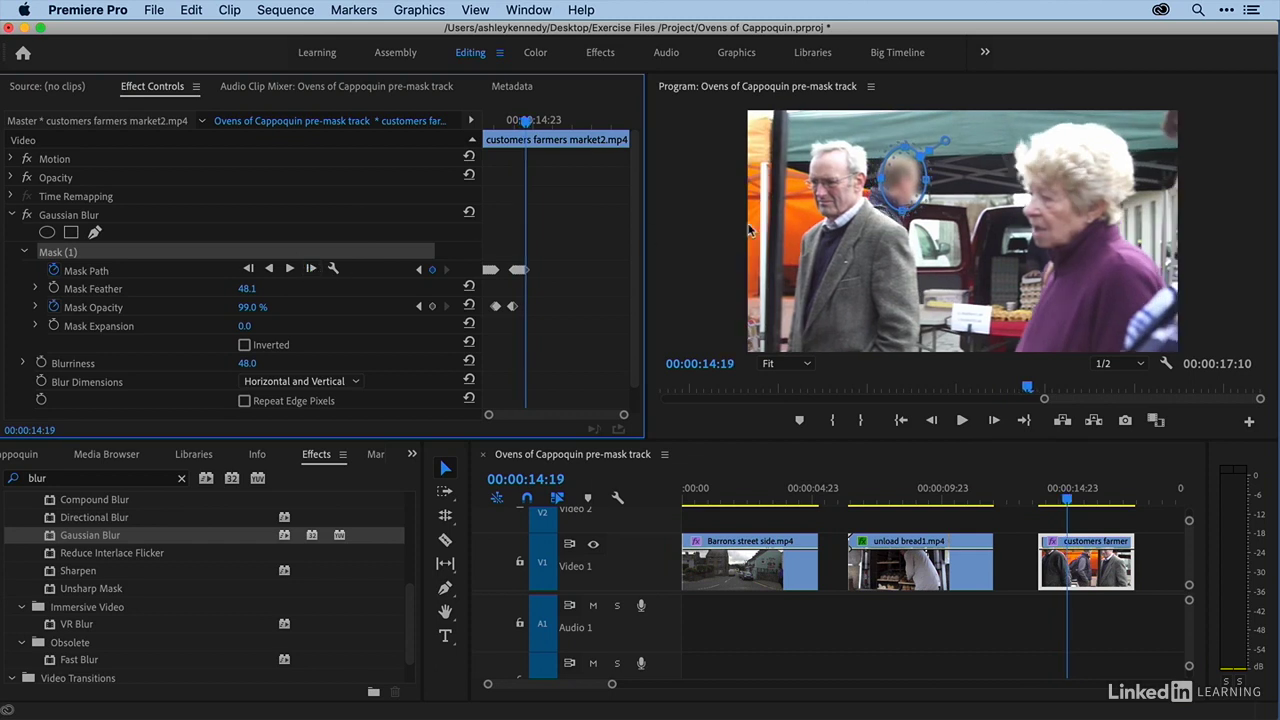
# Open the Ovens of Cappoquin post-mask track sequence and review the finished face blur on the customers farmers market2.mp4 clip from 00:00:13:21 to 00:00:14:15
pyautogui.click(412, 462)
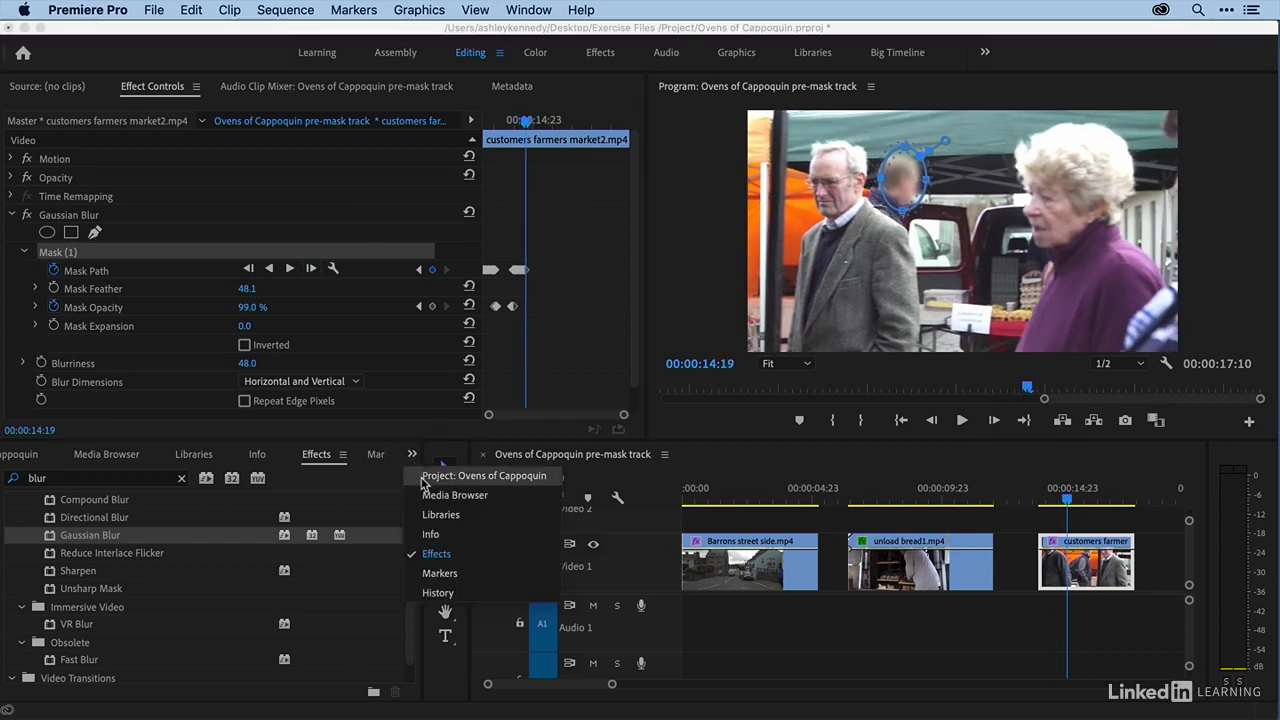
pyautogui.click(430, 476)
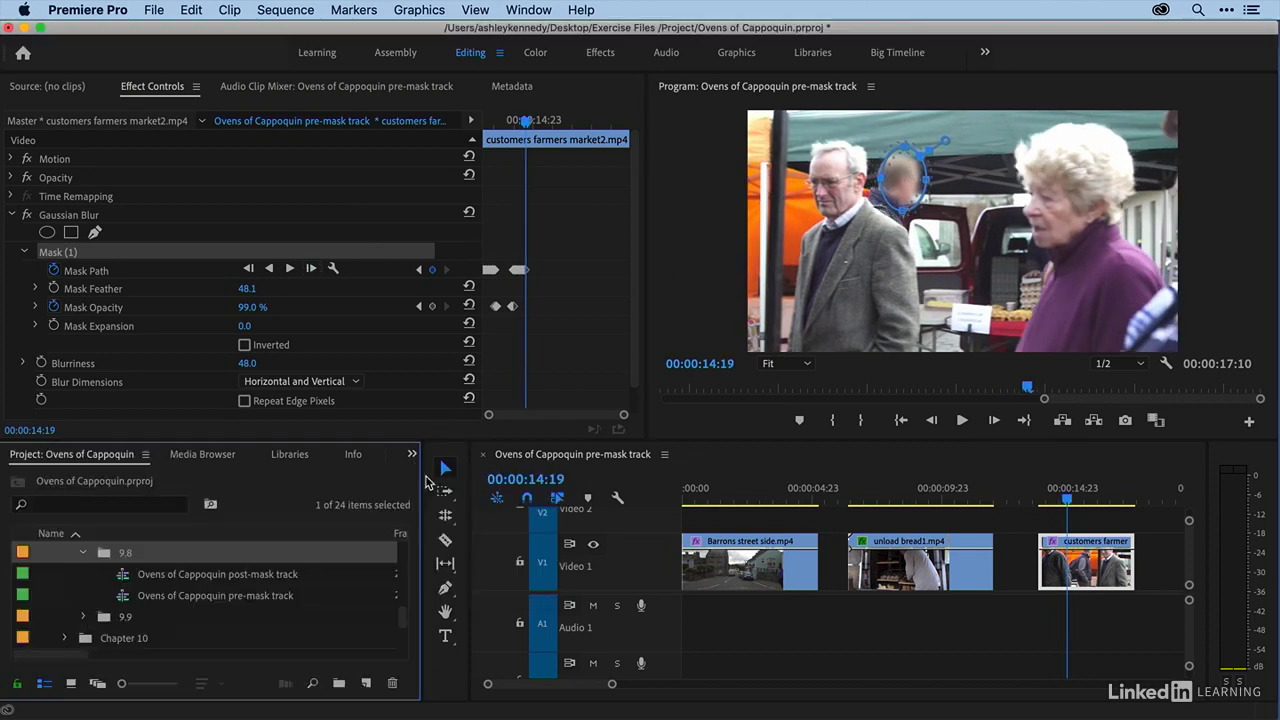
pyautogui.doubleClick(120, 576)
pyautogui.click(1050, 497)
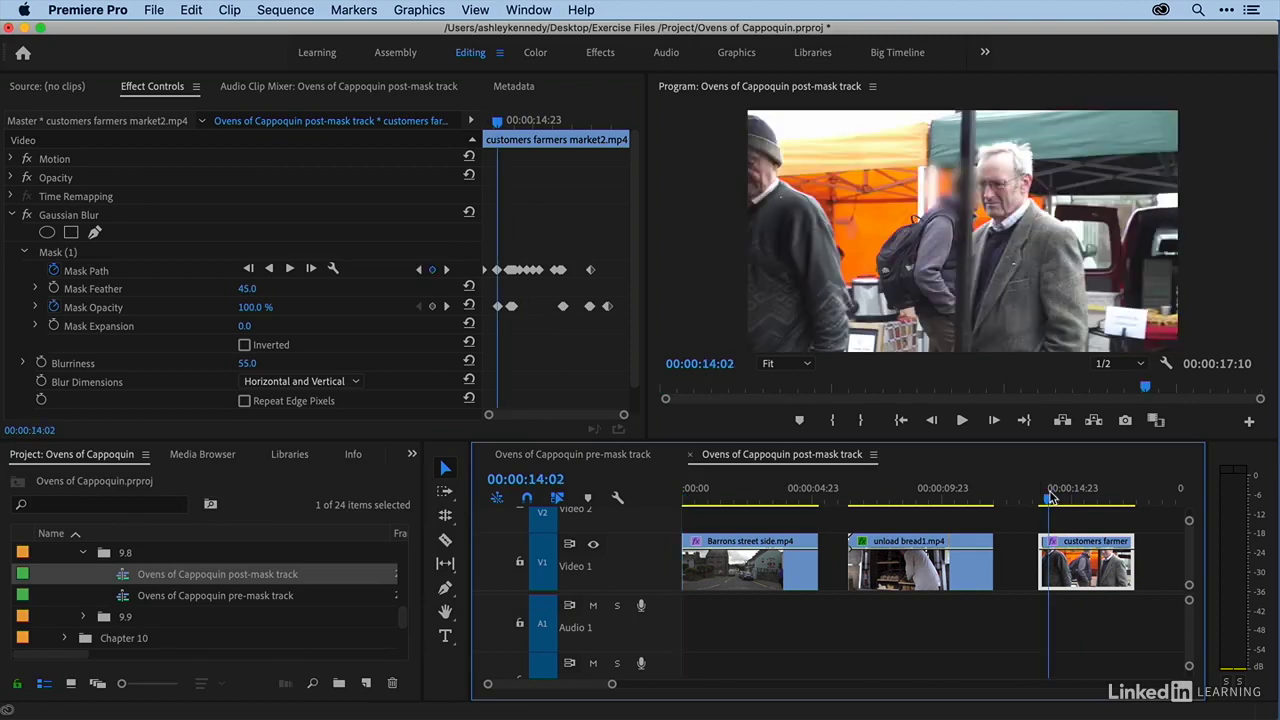
pyautogui.moveTo(1050, 497); pyautogui.dragTo(1044, 497)
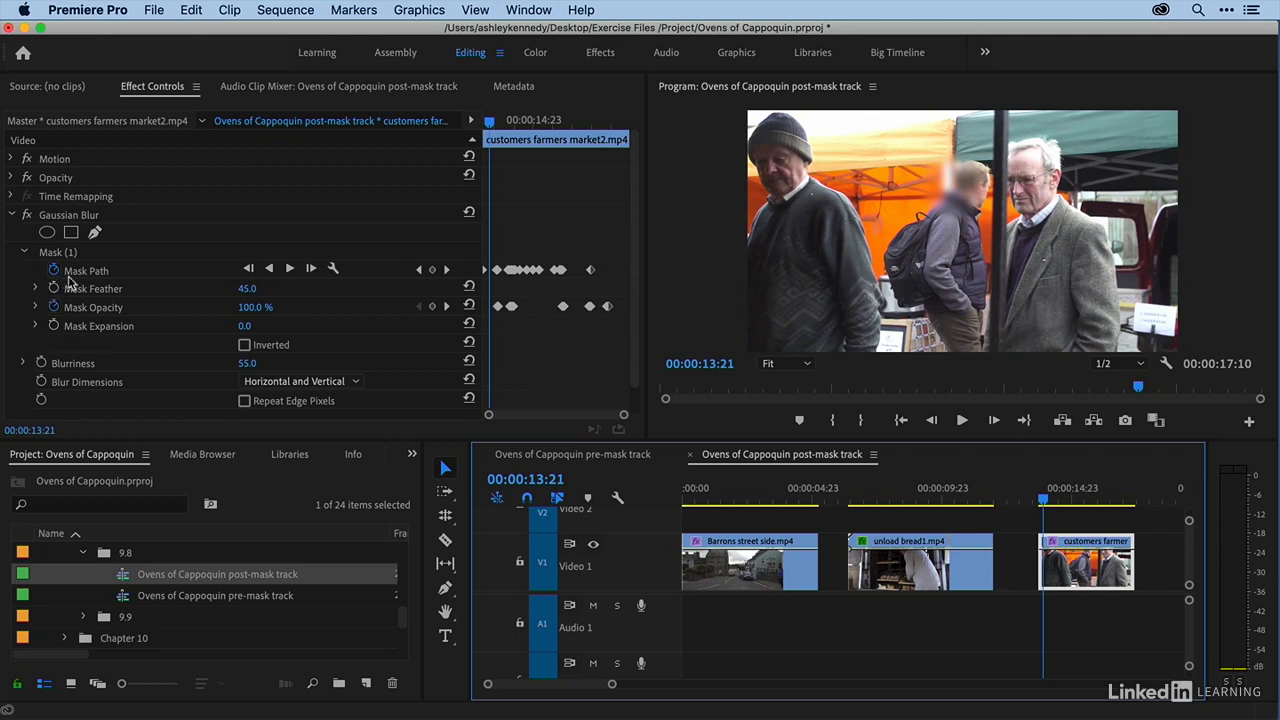
pyautogui.moveTo(1046, 497)
pyautogui.mouseDown()
pyautogui.moveTo(1133, 505)
pyautogui.moveTo(1064, 505)
pyautogui.mouseUp()
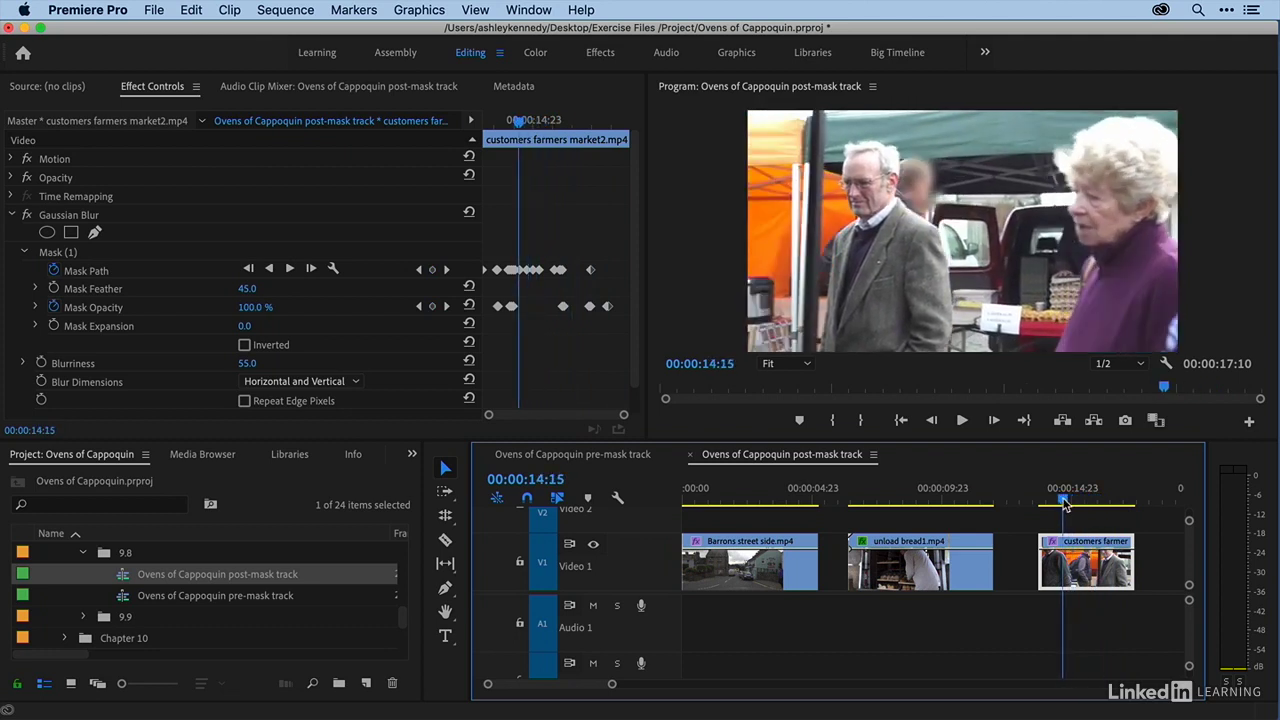